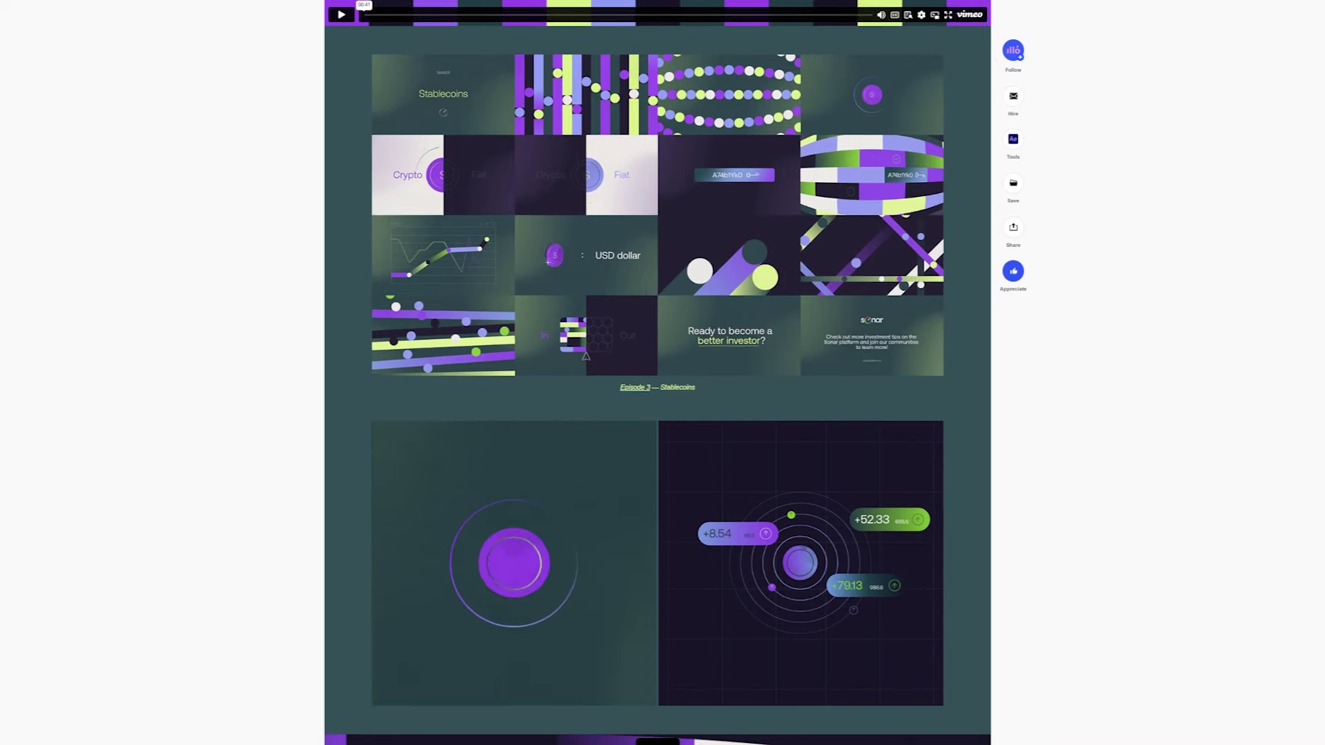
scroll(658, 373, "down", 7)
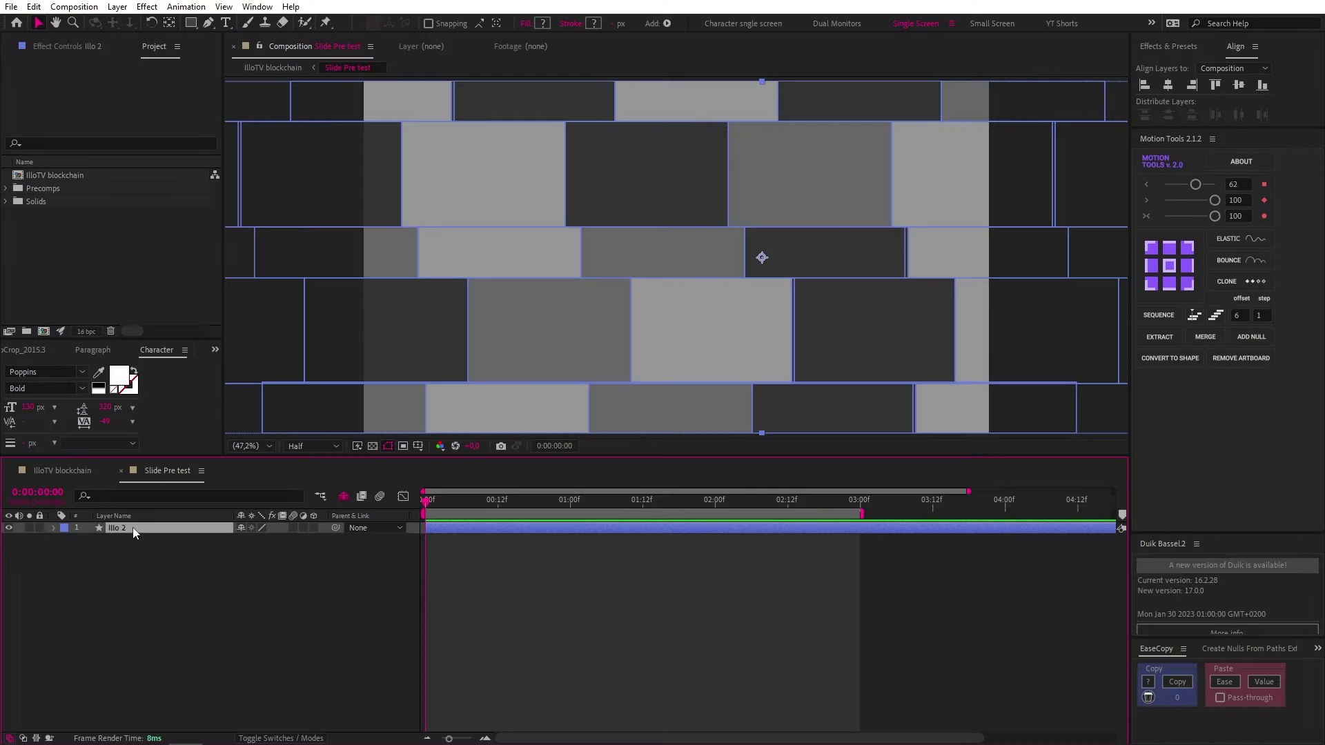
Separate Position dimensions and keyframe Illo 2's X Position sliding in from far left by 2:00
key("p")
right_click(111, 540)
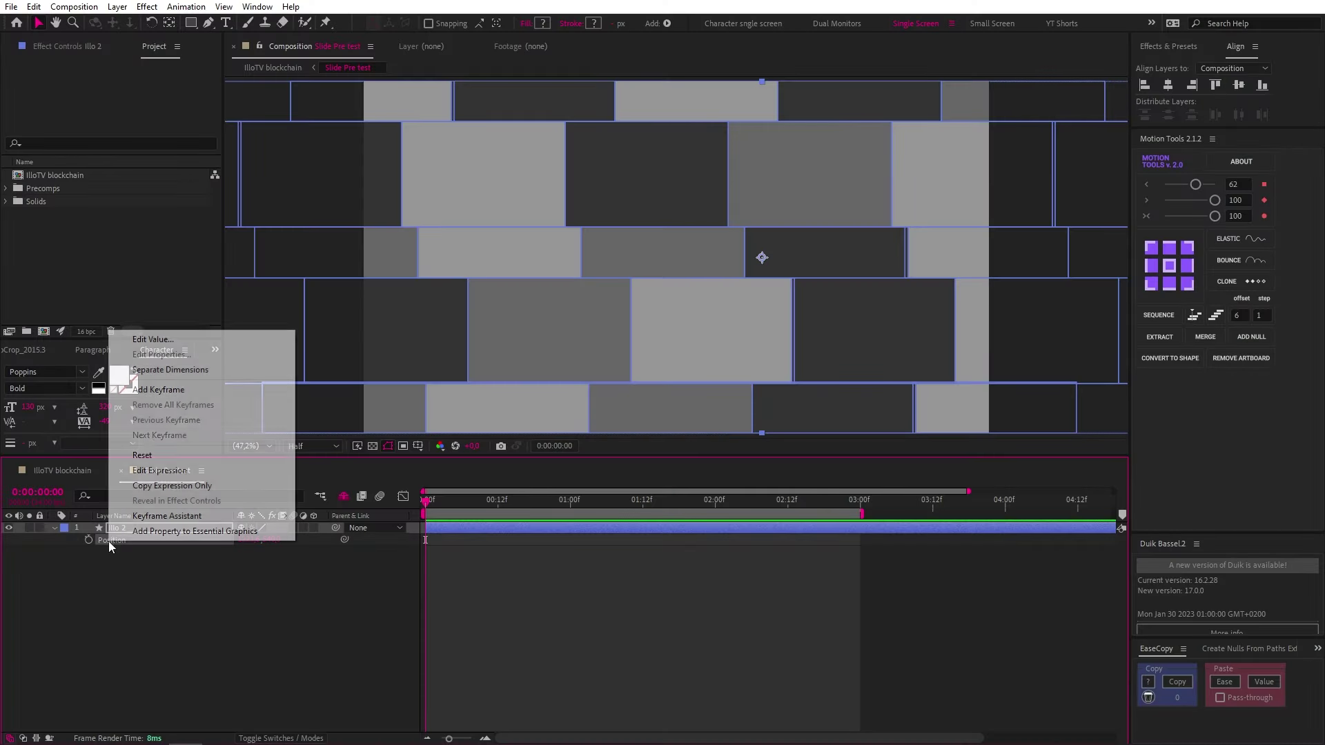
left_click(161, 370)
left_click(88, 540)
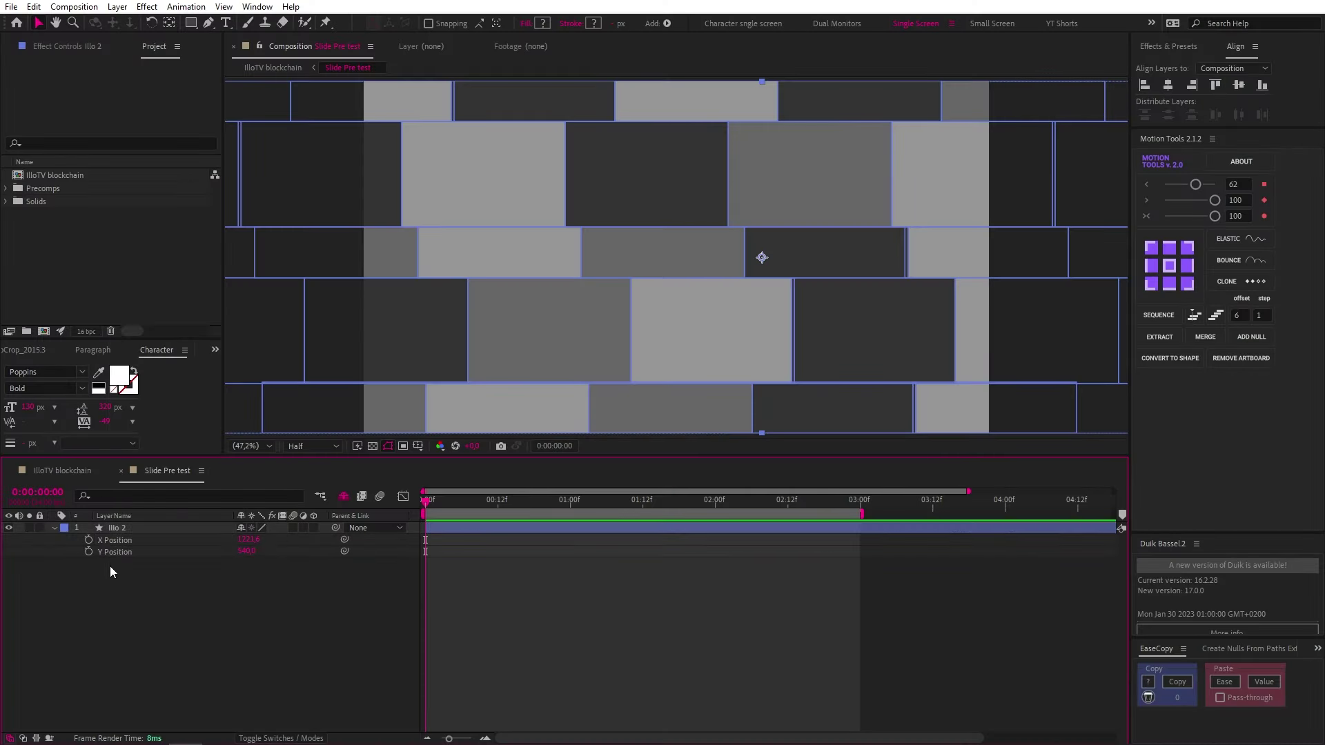
scroll(590, 342, "down", 4)
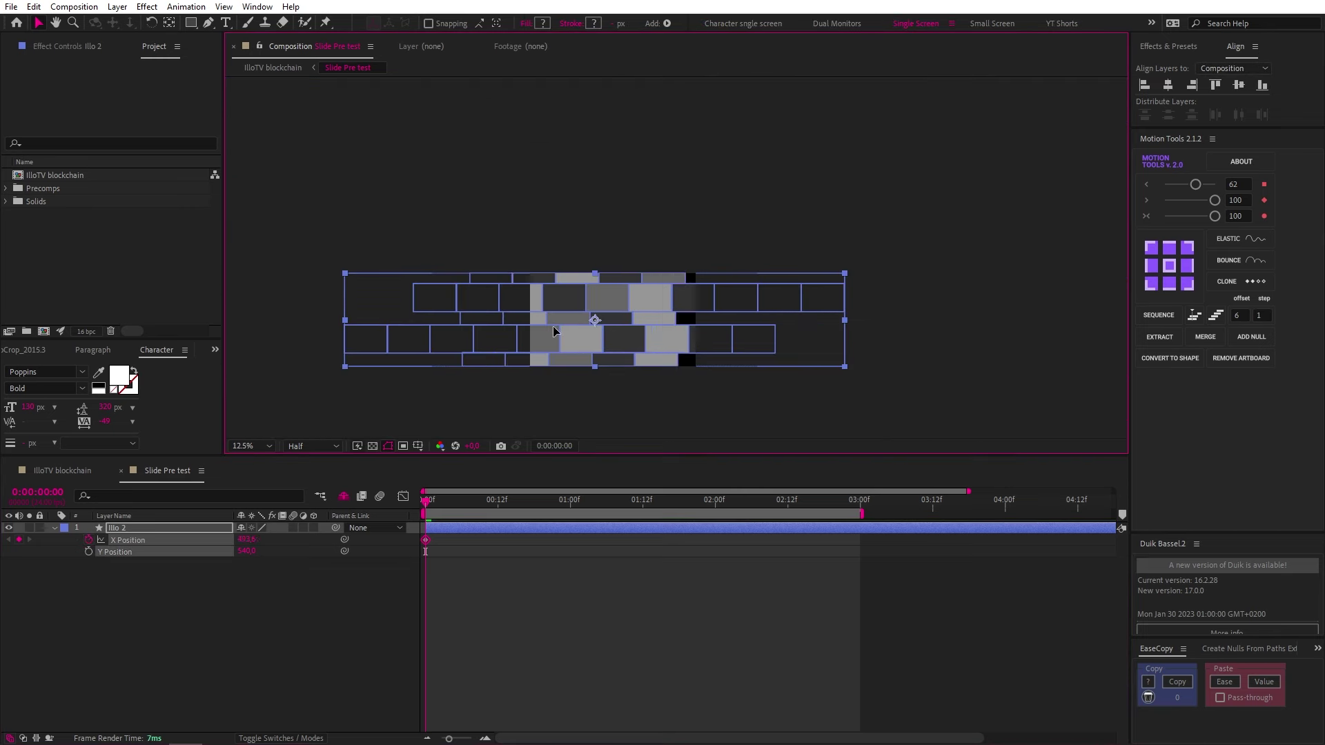
left_click_drag(645, 336, 789, 324)
left_click(717, 509)
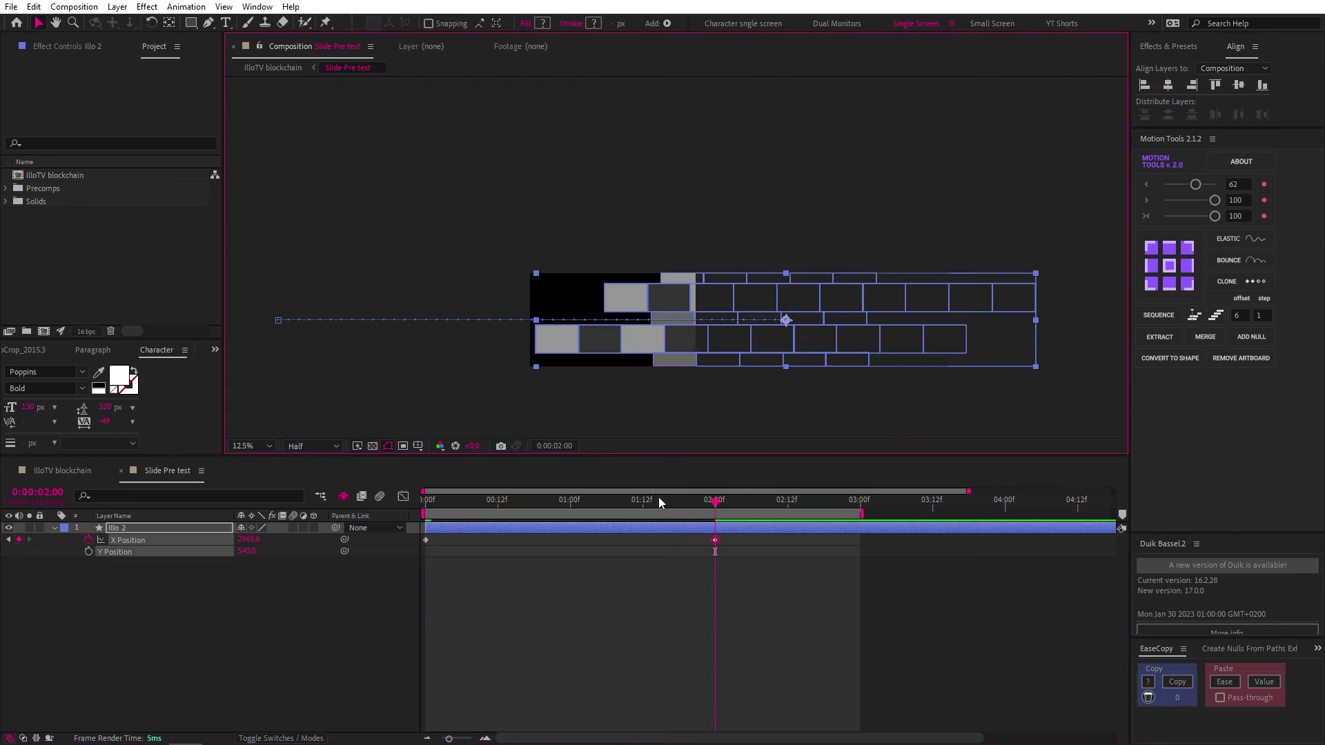
left_click_drag(659, 499, 640, 553)
Ease the X Position slide's curve in the Graph Editor and play it back
left_click(404, 498)
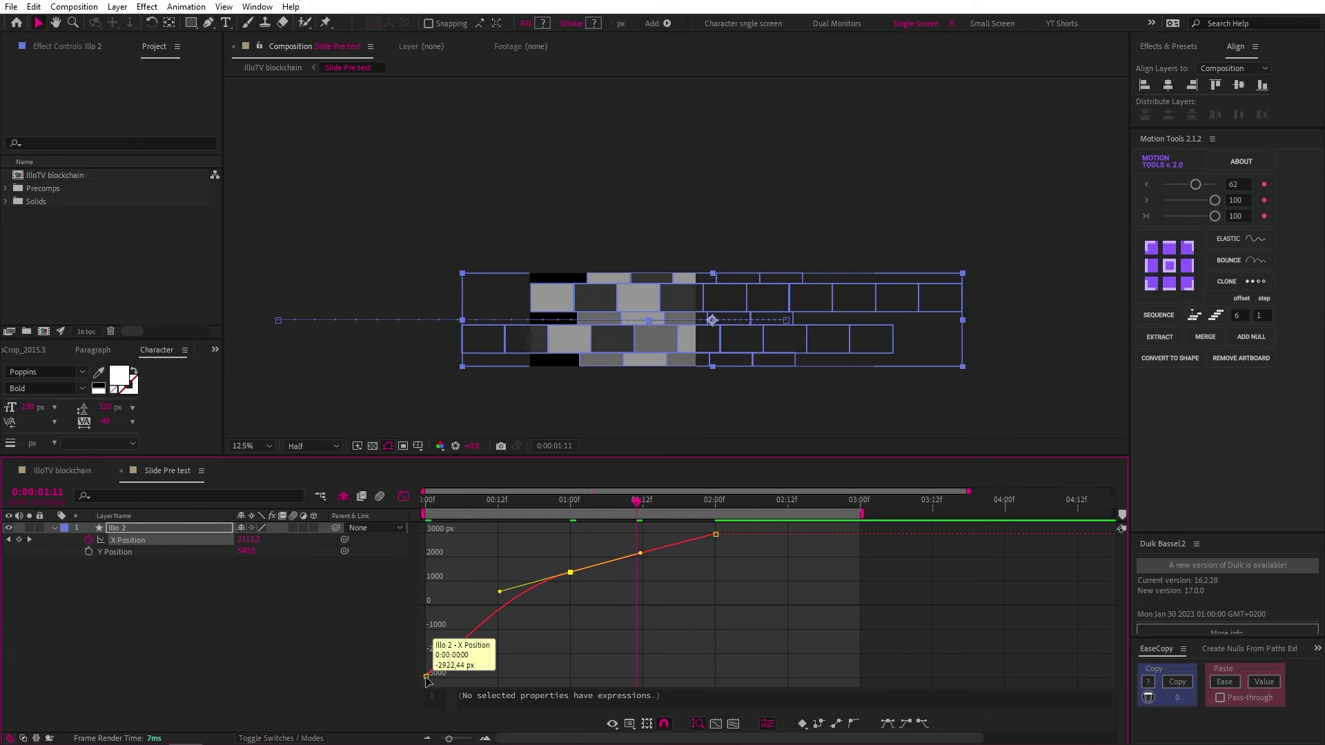
left_click_drag(426, 676, 500, 679)
left_click_drag(500, 592, 478, 597)
key("space")
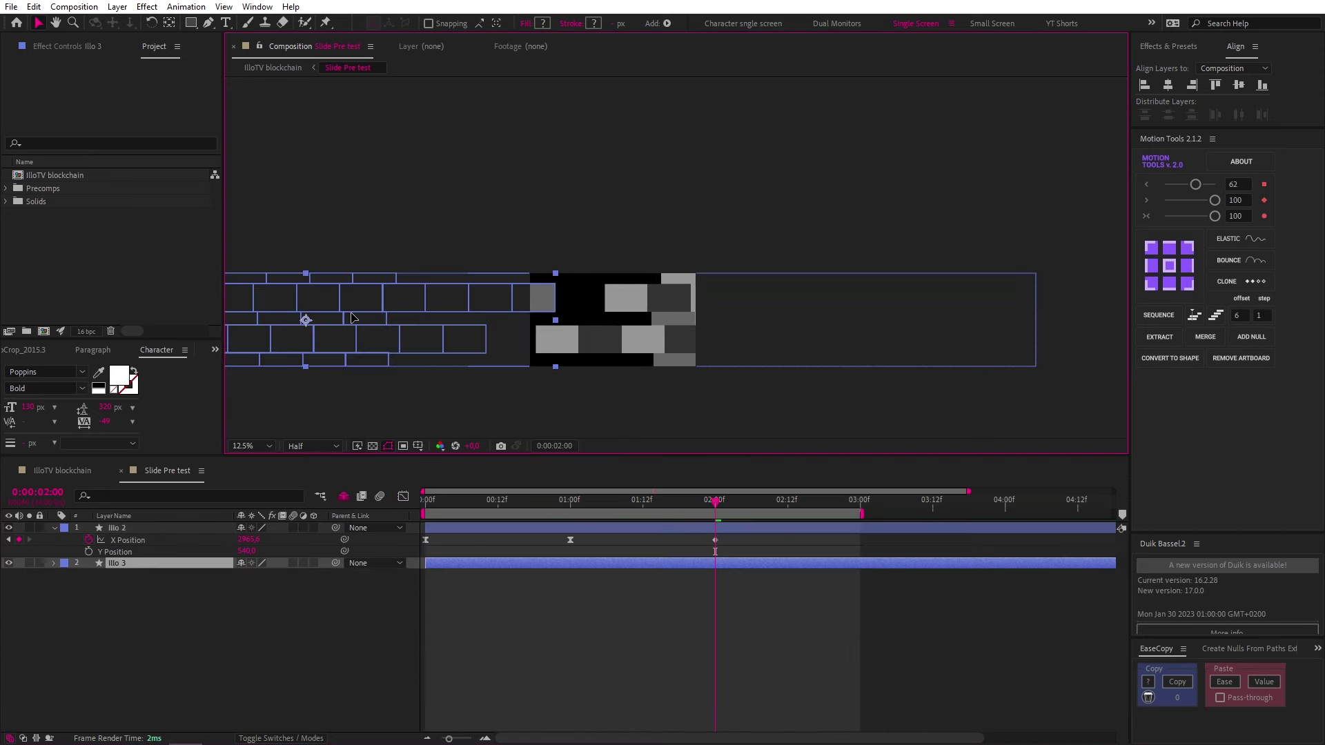
Place Illo 3 to the right of the blocks and parent it to Illo 2
left_click_drag(352, 318, 612, 336)
left_click_drag(336, 562, 163, 528)
left_click(662, 621)
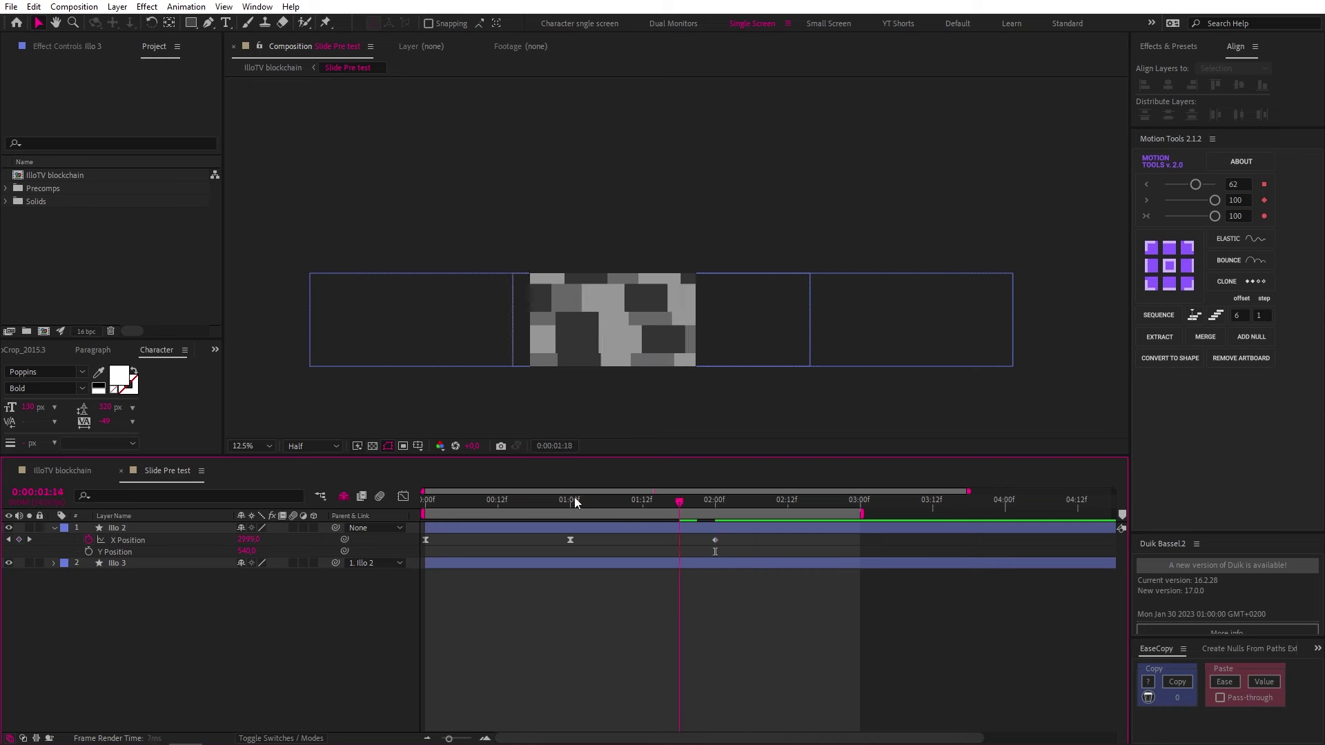
left_click_drag(574, 498, 377, 497)
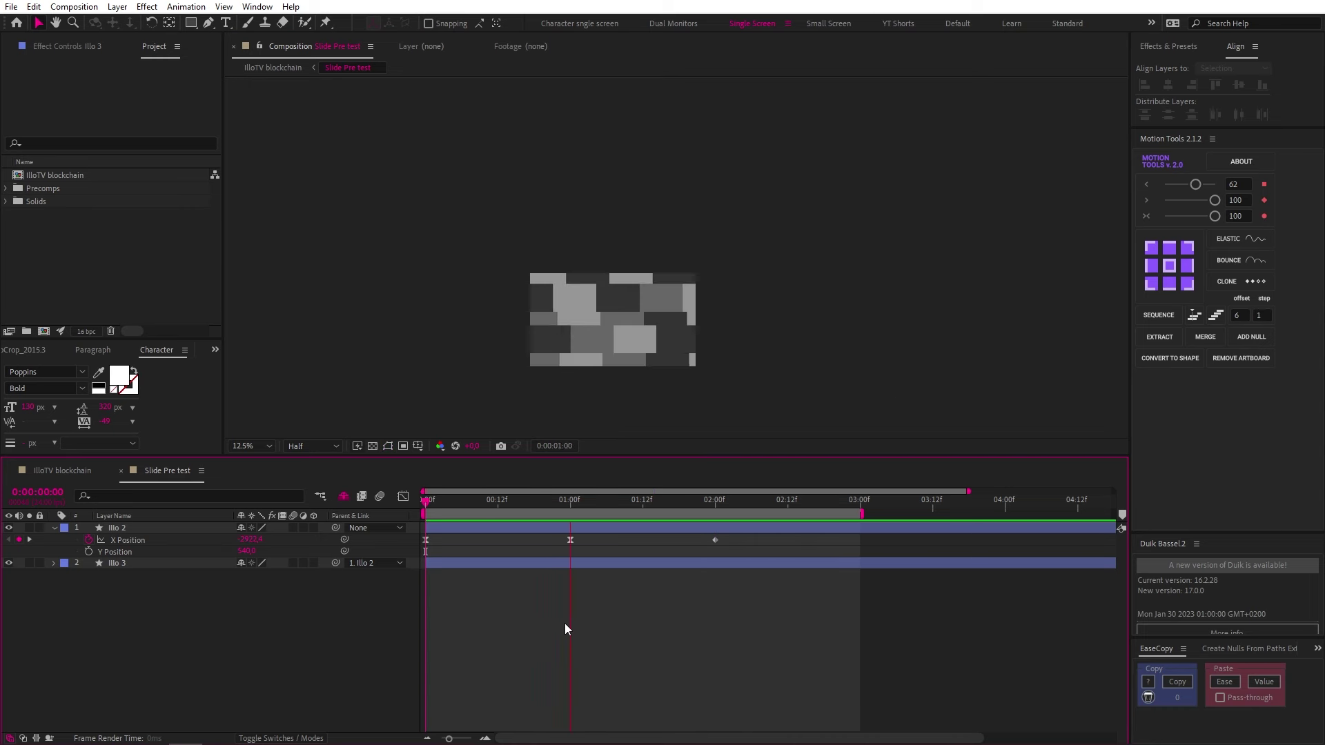
Stop playback, fit the comp to the viewer, and select Illo 2 and Illo 3
key("space")
key("shift+slash")
key("k")
left_click(632, 528)
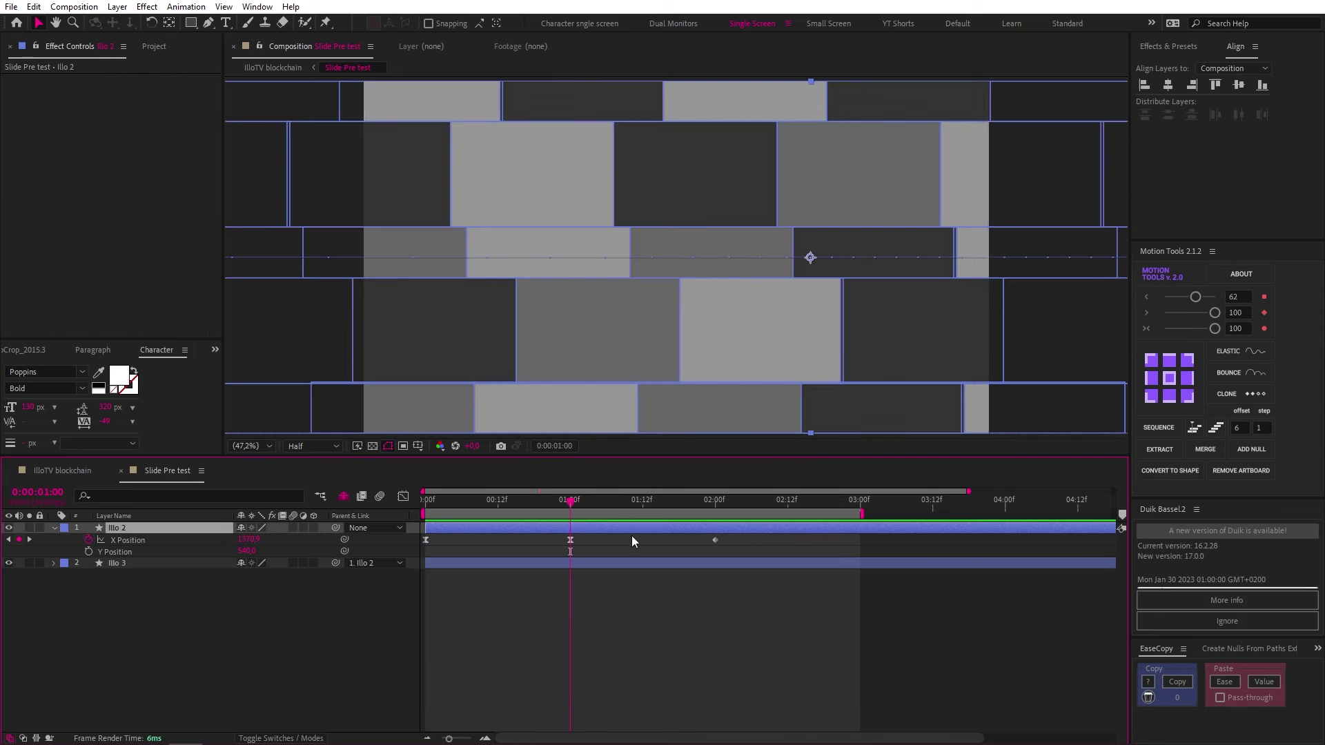
left_click(636, 564, "shift")
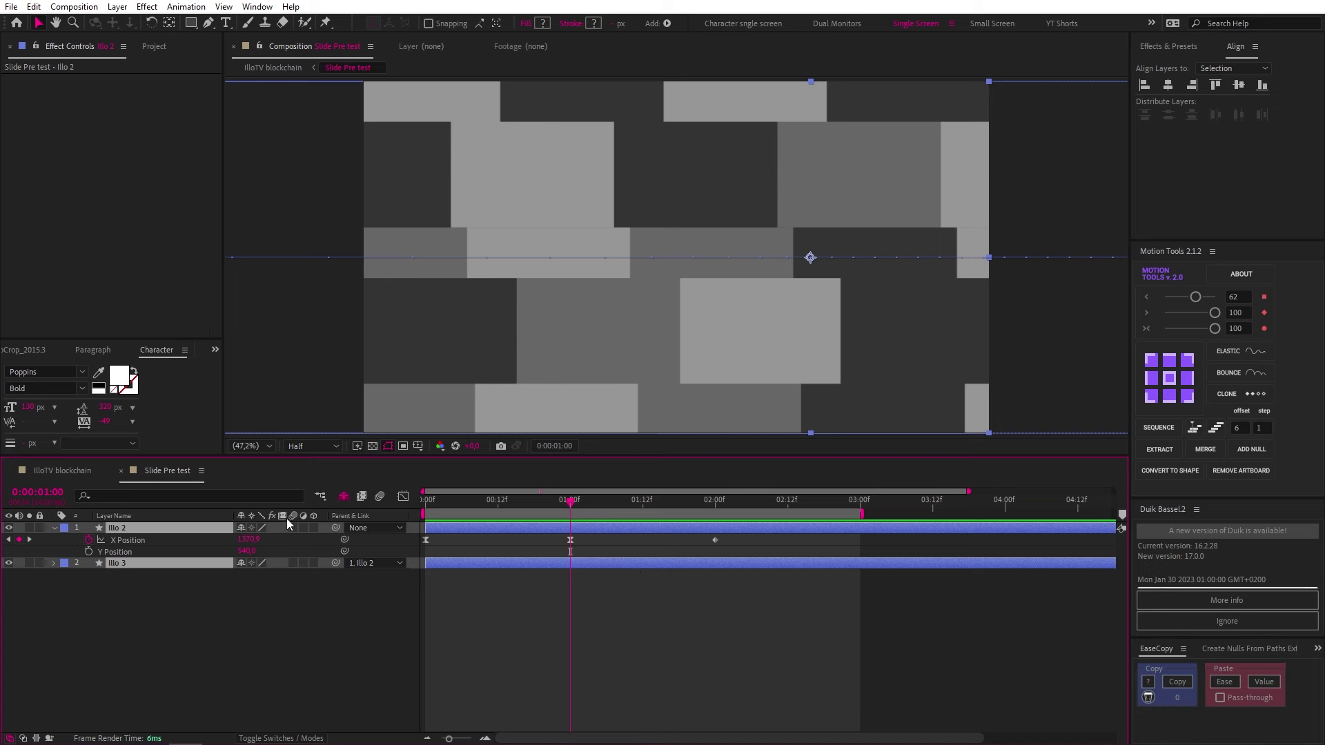
In IlloTV blockchain, apply the Warp effect to the Slide Pre test layer
left_click(67, 471)
left_click(571, 529)
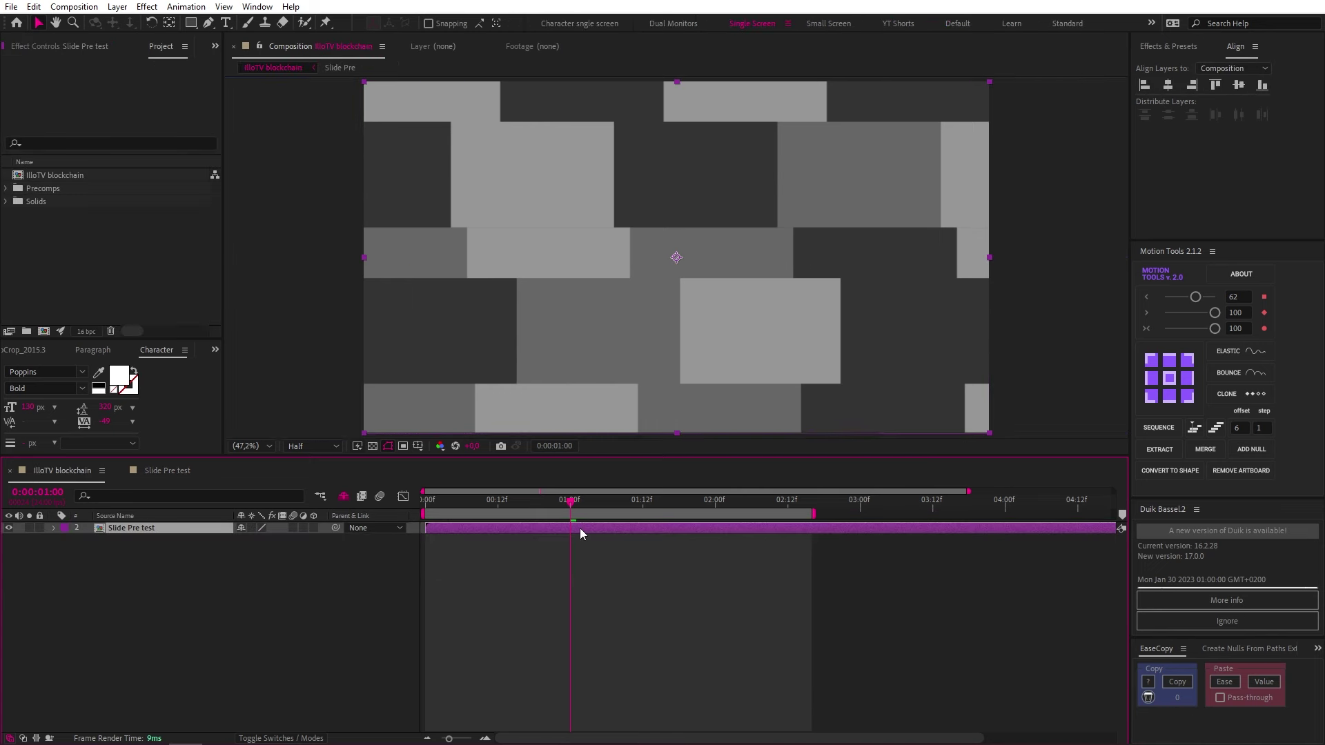
left_click(1173, 46)
left_click(1173, 67)
type("warp")
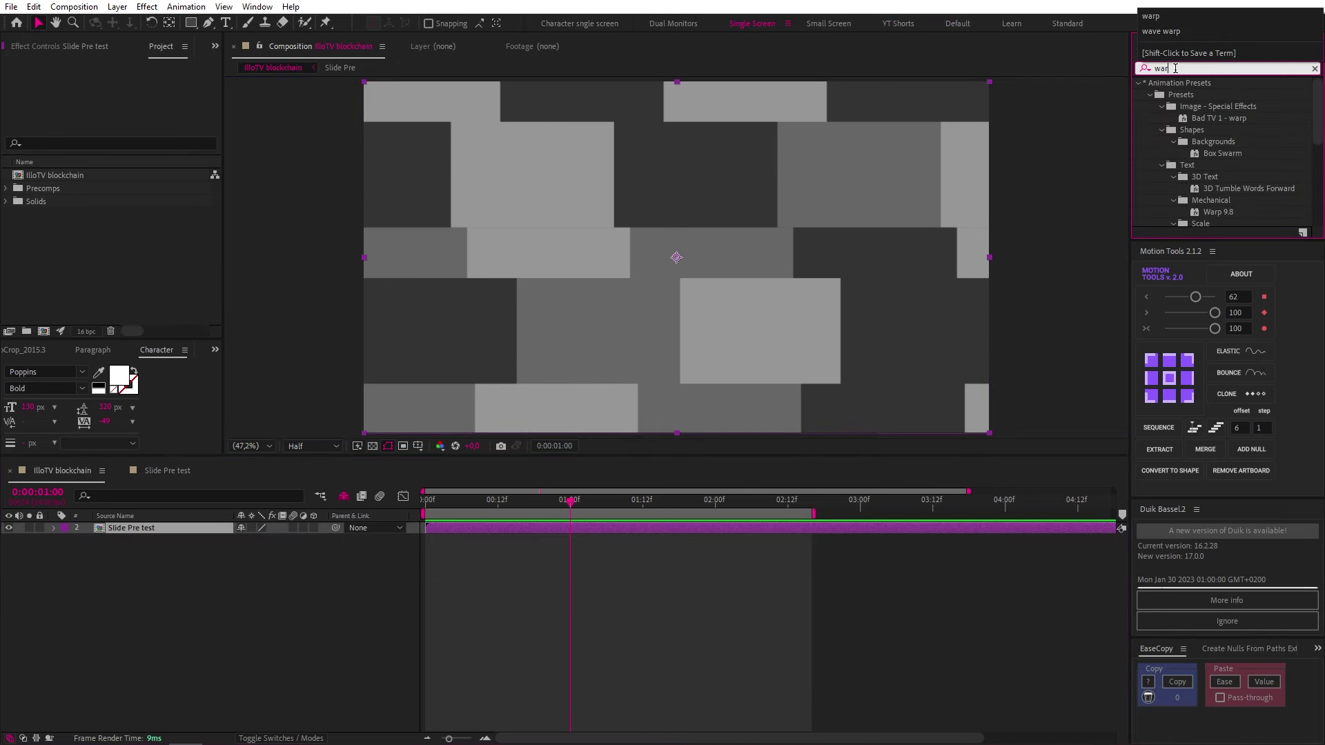
double_click(1183, 201)
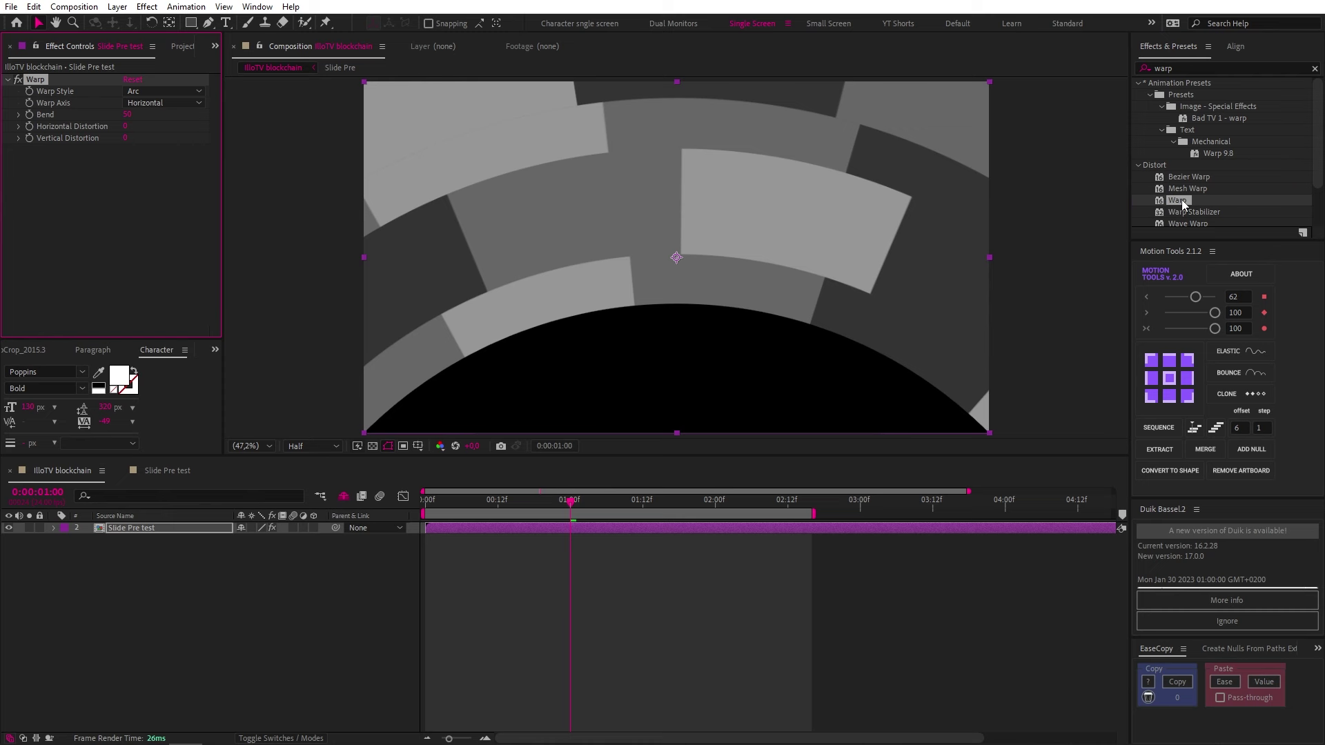
Set the Warp style to Bulge with a Bend of 20
left_click(140, 91)
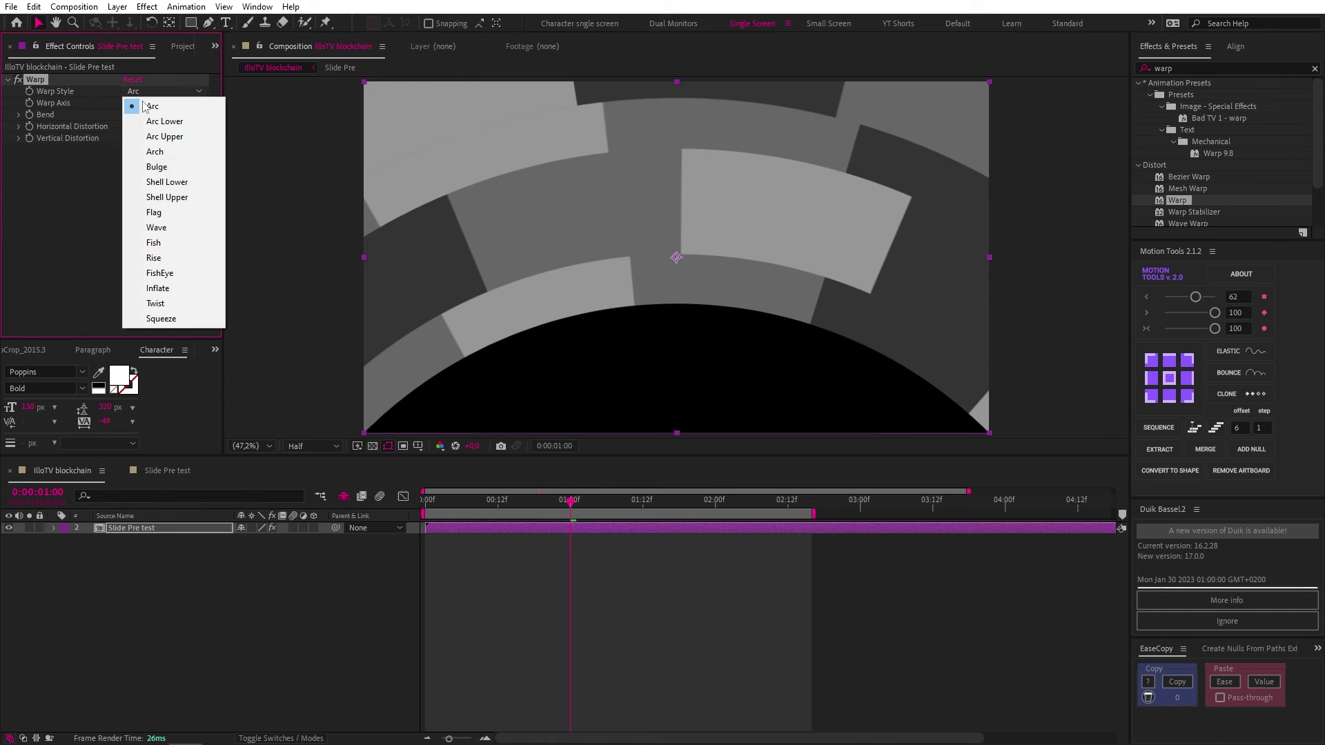
left_click(156, 167)
mouse_move(127, 115)
left_mouse_down()
mouse_move(110, 118)
mouse_move(135, 116)
mouse_move(124, 113)
left_mouse_up()
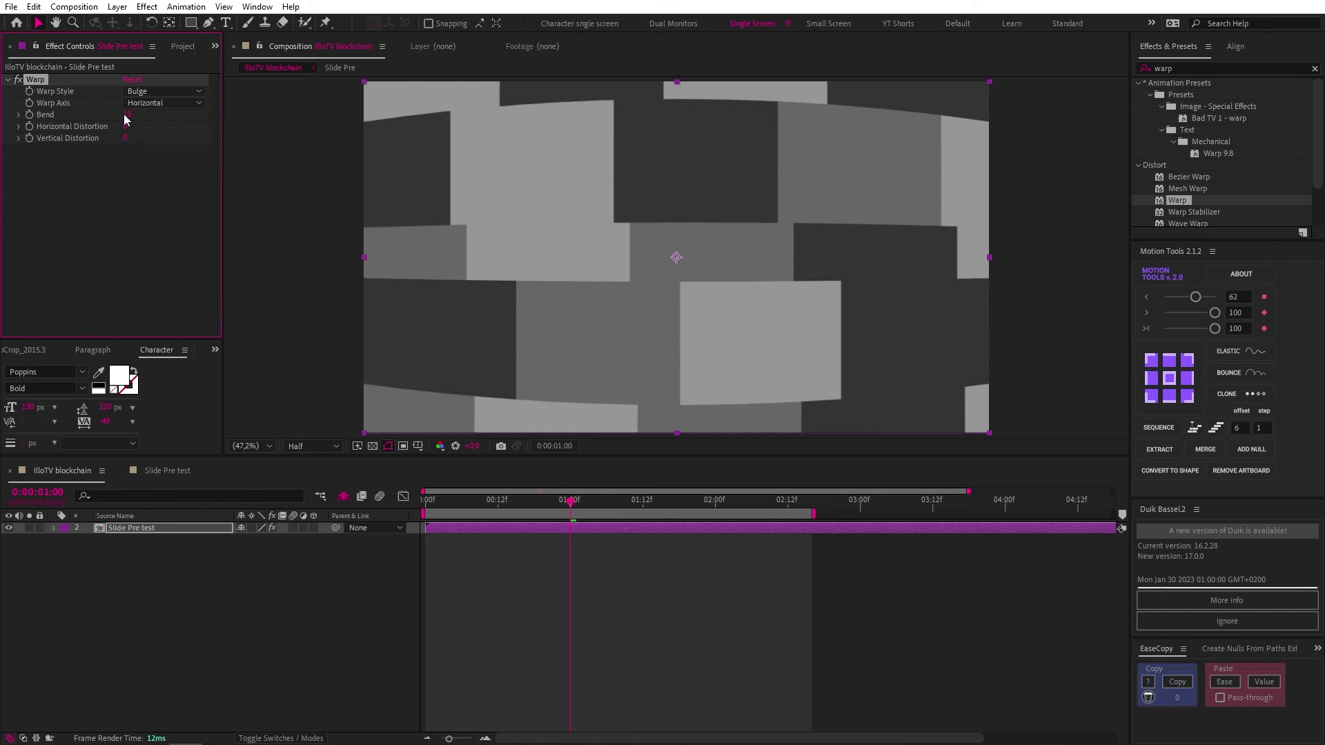
key("Return")
Scale the layer to 100,90% and keyframe both Bend and Scale at one second
left_click(626, 534)
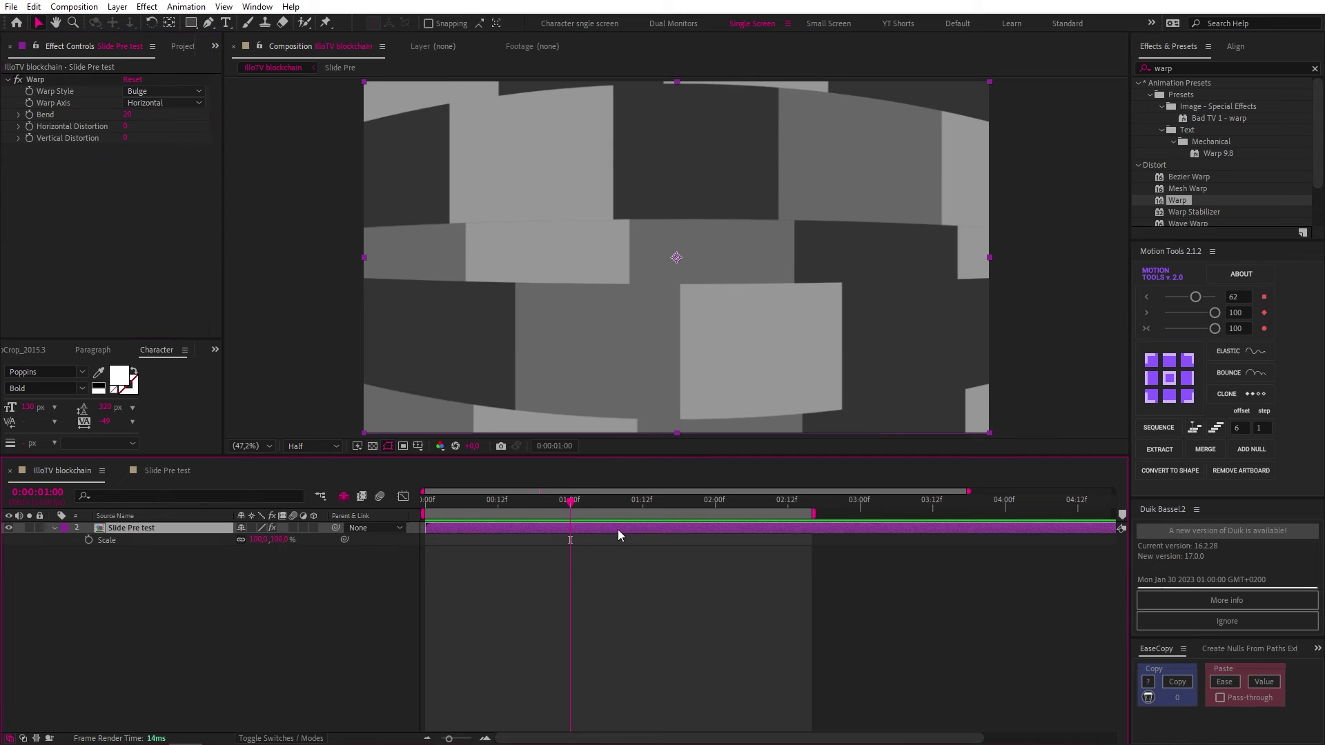
left_click(277, 539)
key("Return")
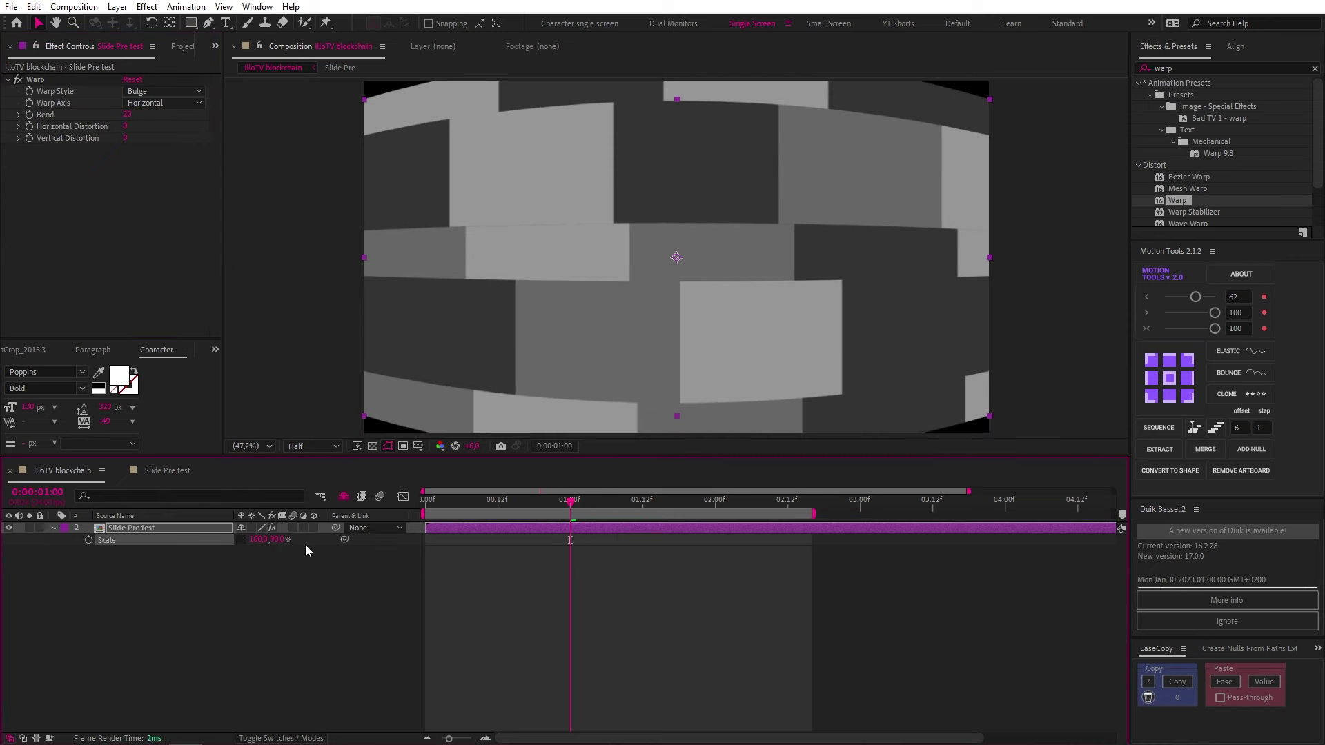
left_click(30, 118)
left_click(89, 539)
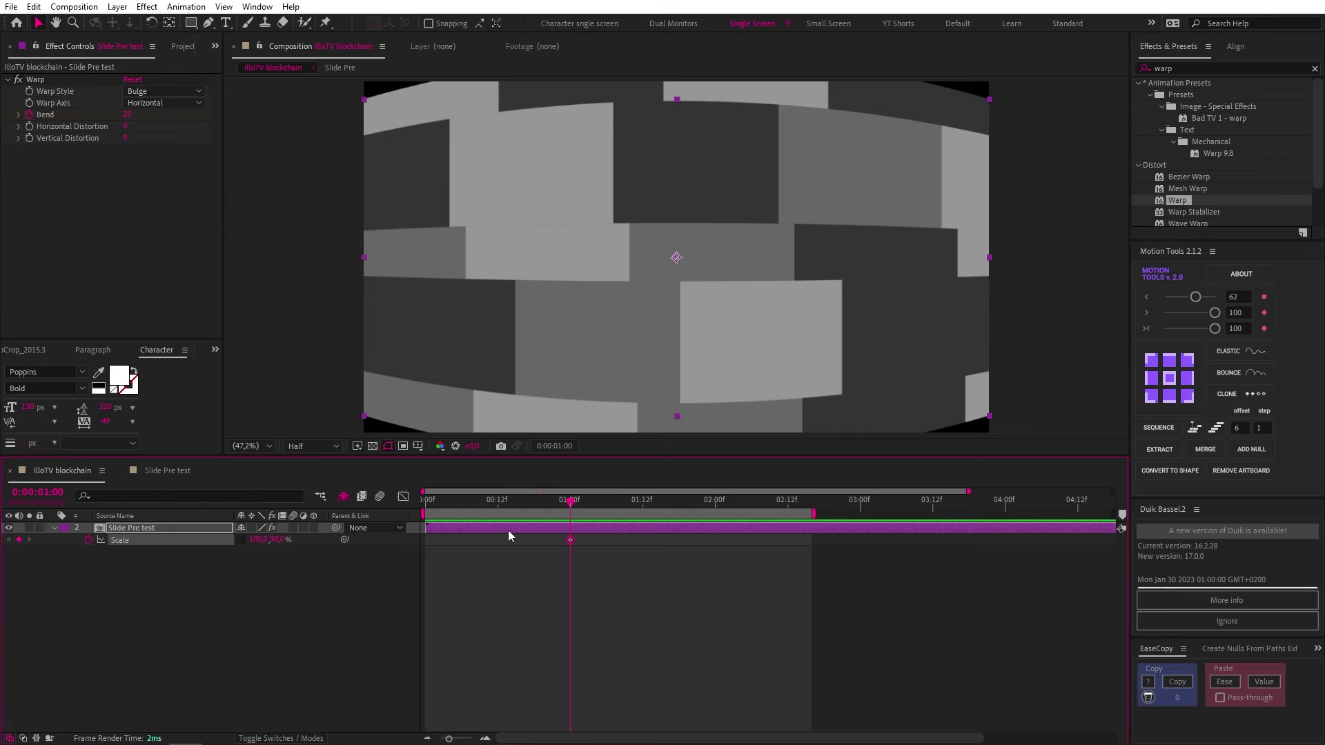
key("u")
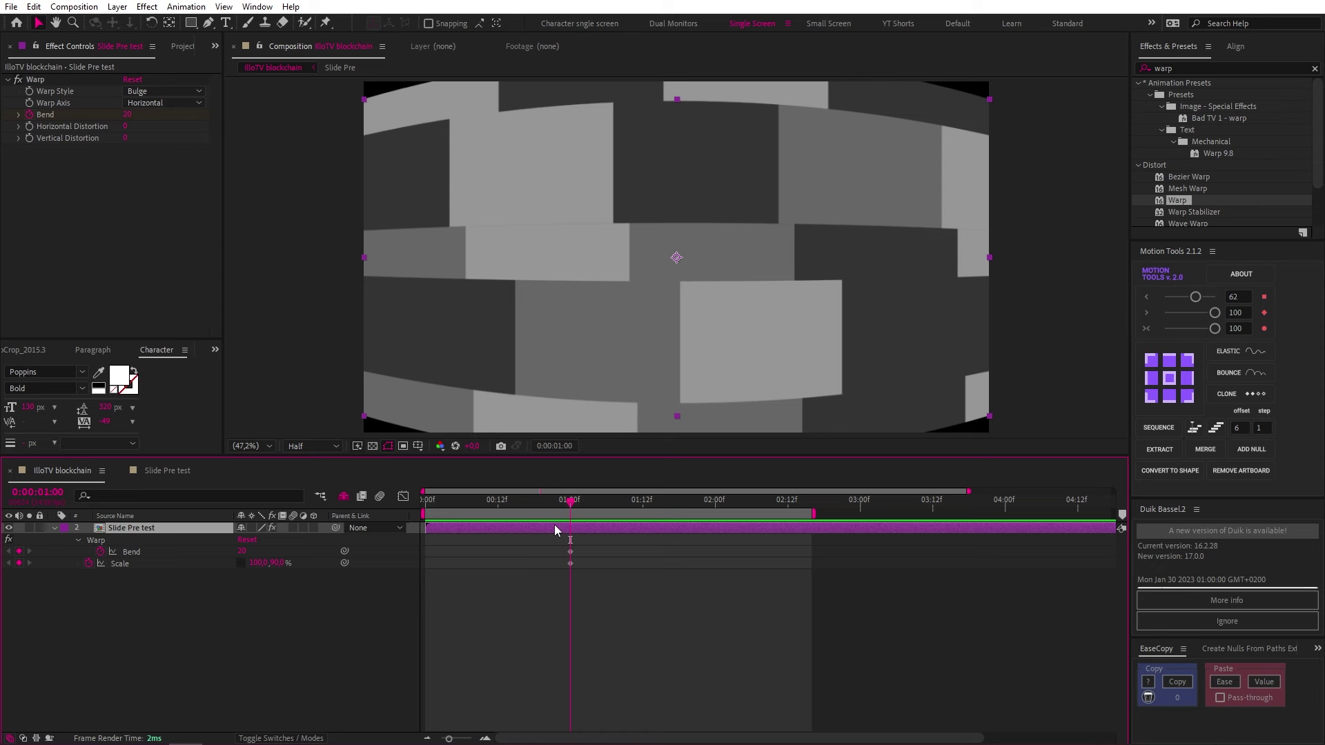
Stack a second Warp on Slide Pre test in Fish style, lowering its Bend to 16
double_click(1178, 201)
left_click(133, 163)
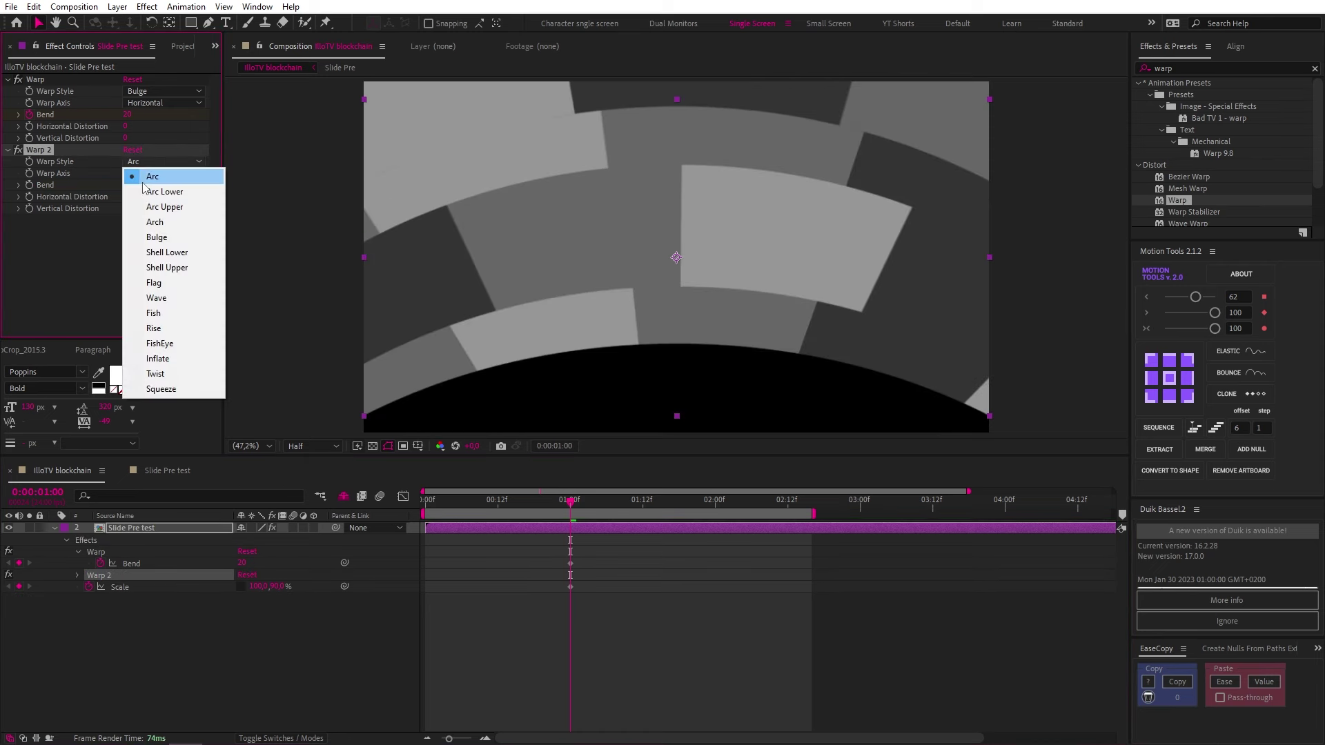
left_click(167, 314)
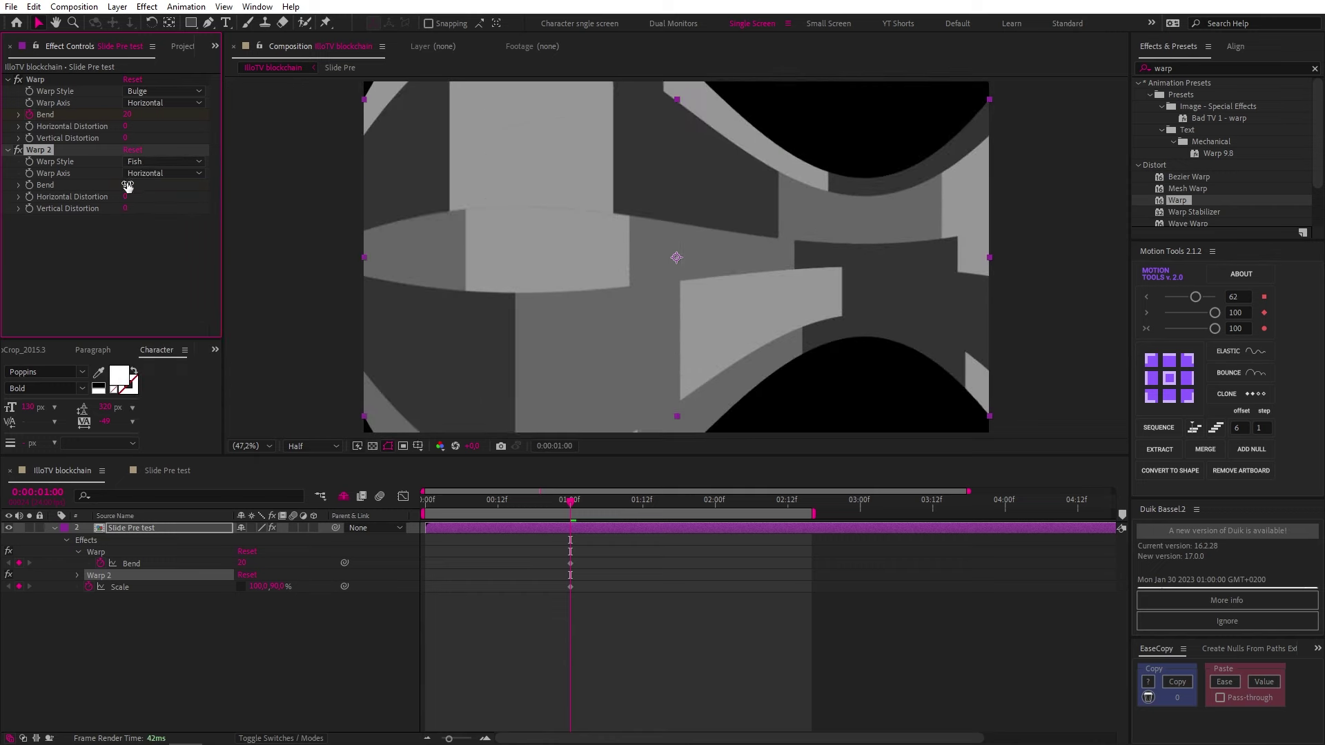
left_click_drag(127, 186, 83, 187)
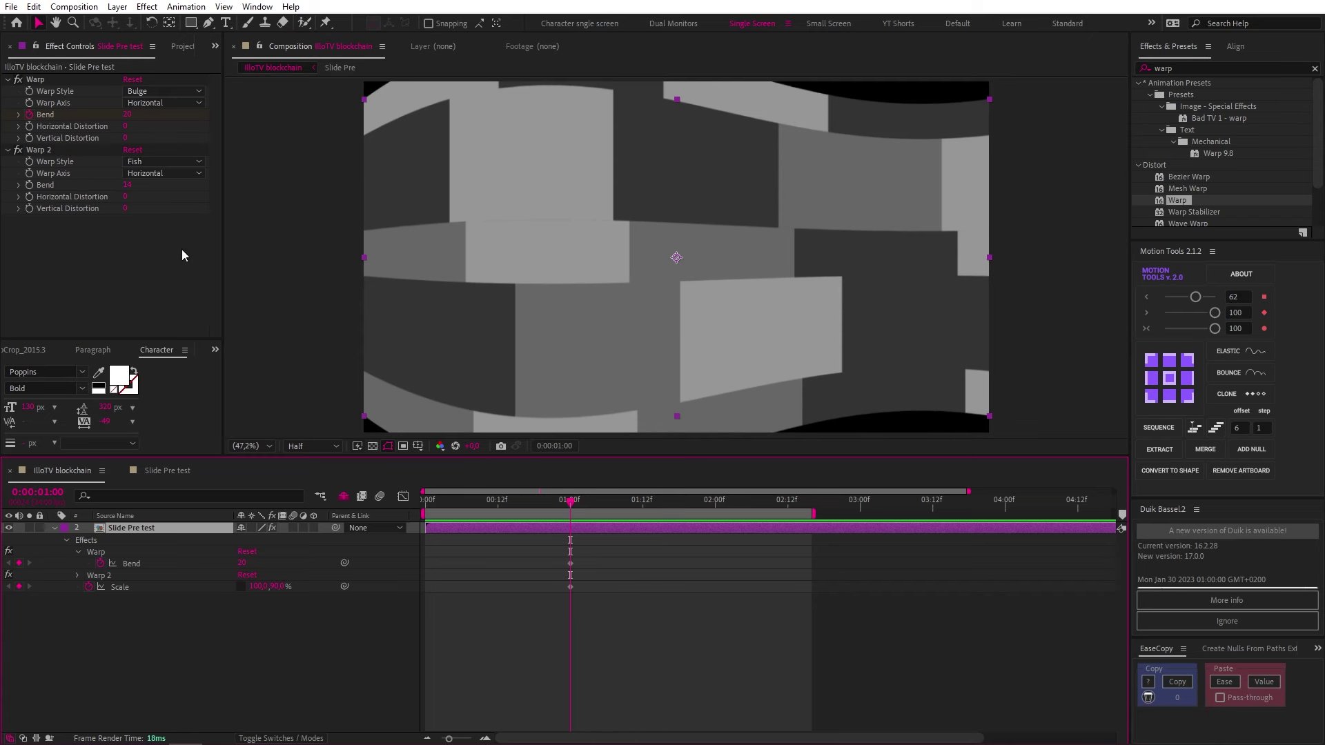
Set Warp 2's Bend to 0 and move the time indicator to about 1:16
left_click(129, 185)
type("0")
key("Return")
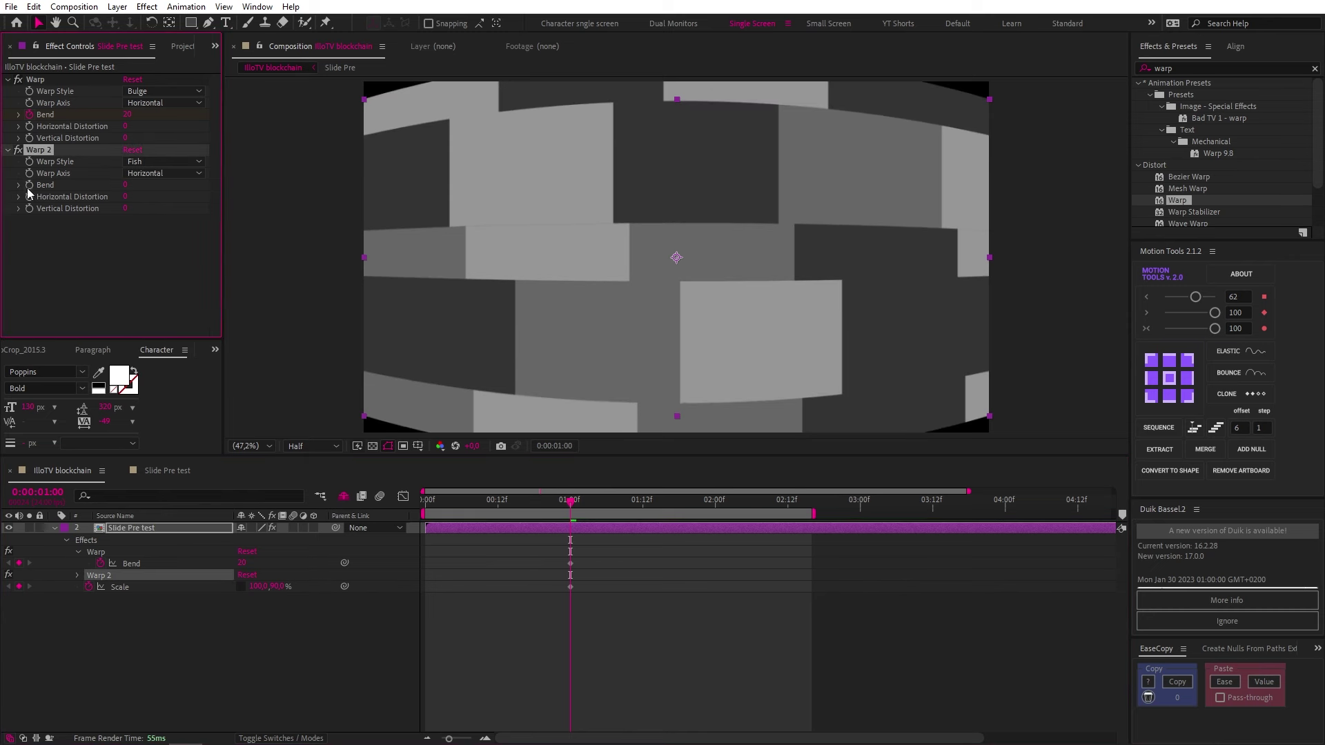
left_click(581, 527)
key("u")
key("u")
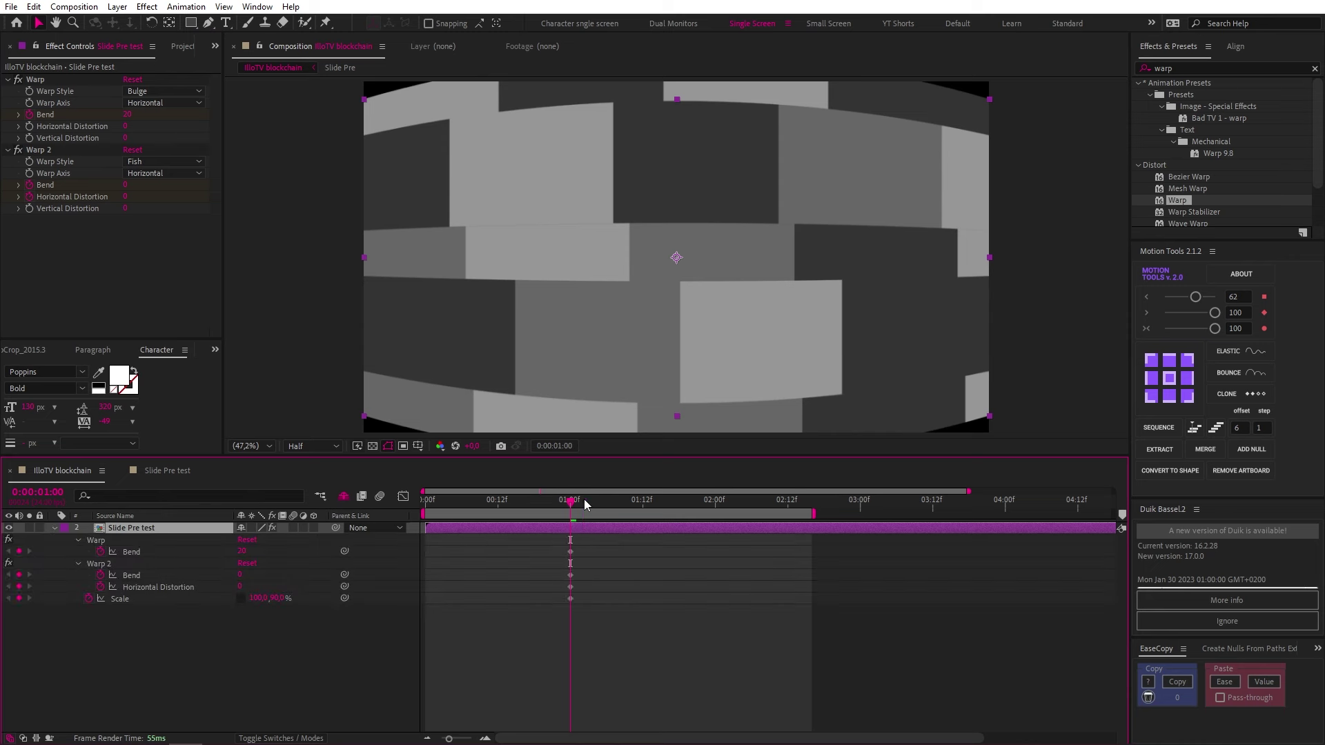
left_click_drag(584, 504, 666, 503)
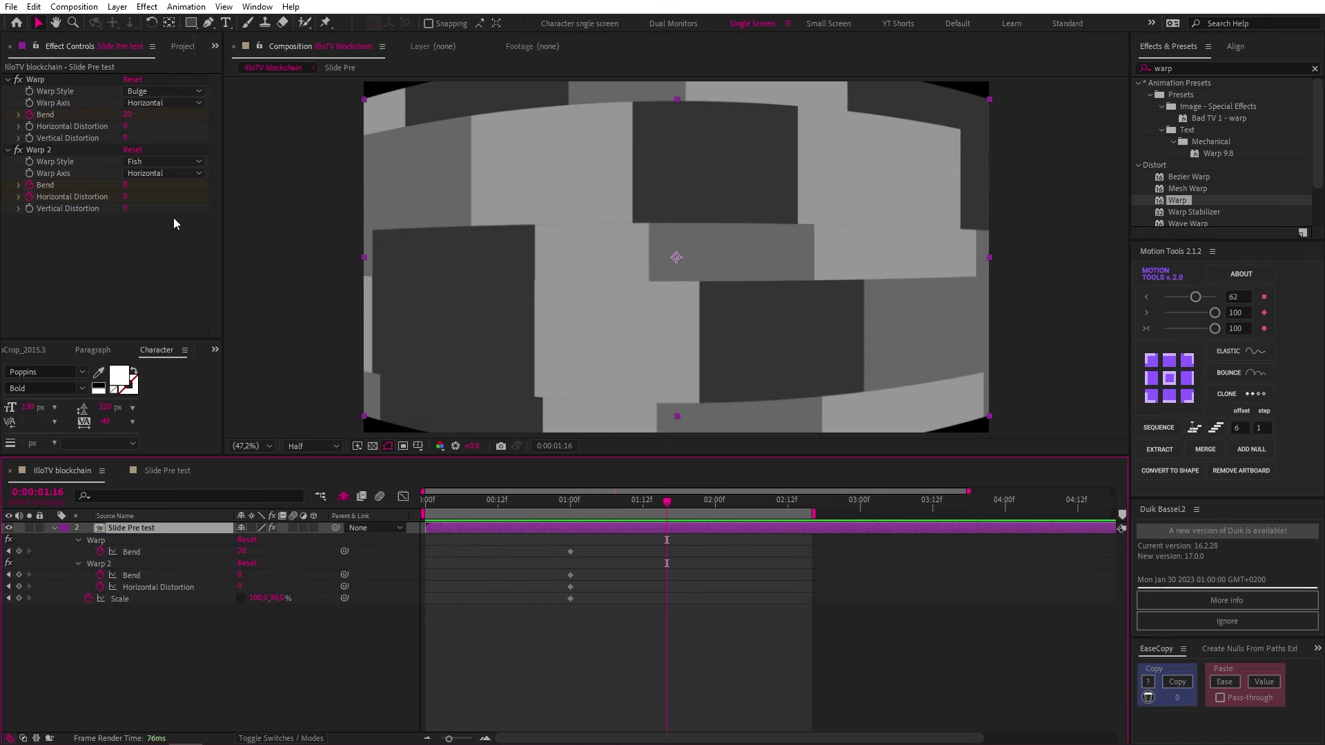
At 1:16, key Warp 2 Bend 8, Horizontal Distortion -8, and the first Warp's Bend 8
left_click(127, 185)
type("8")
left_click(128, 198)
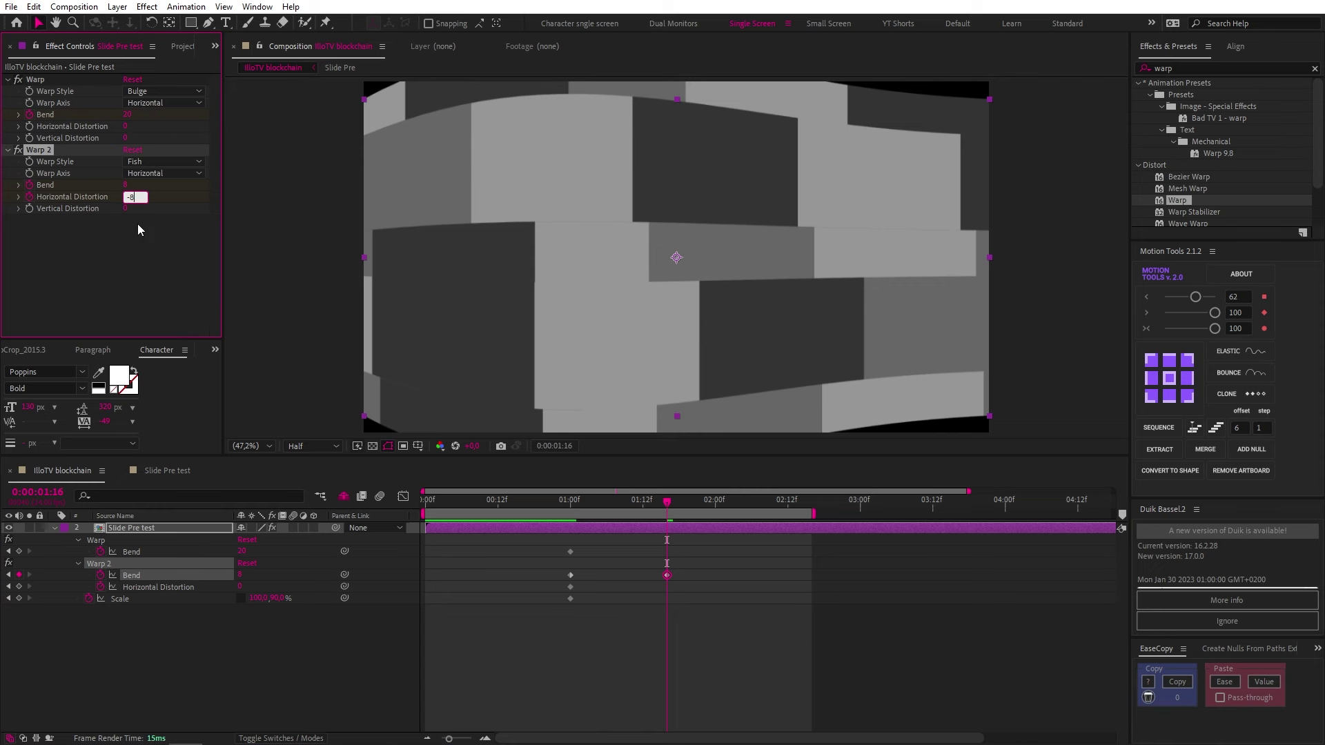
left_click(138, 224)
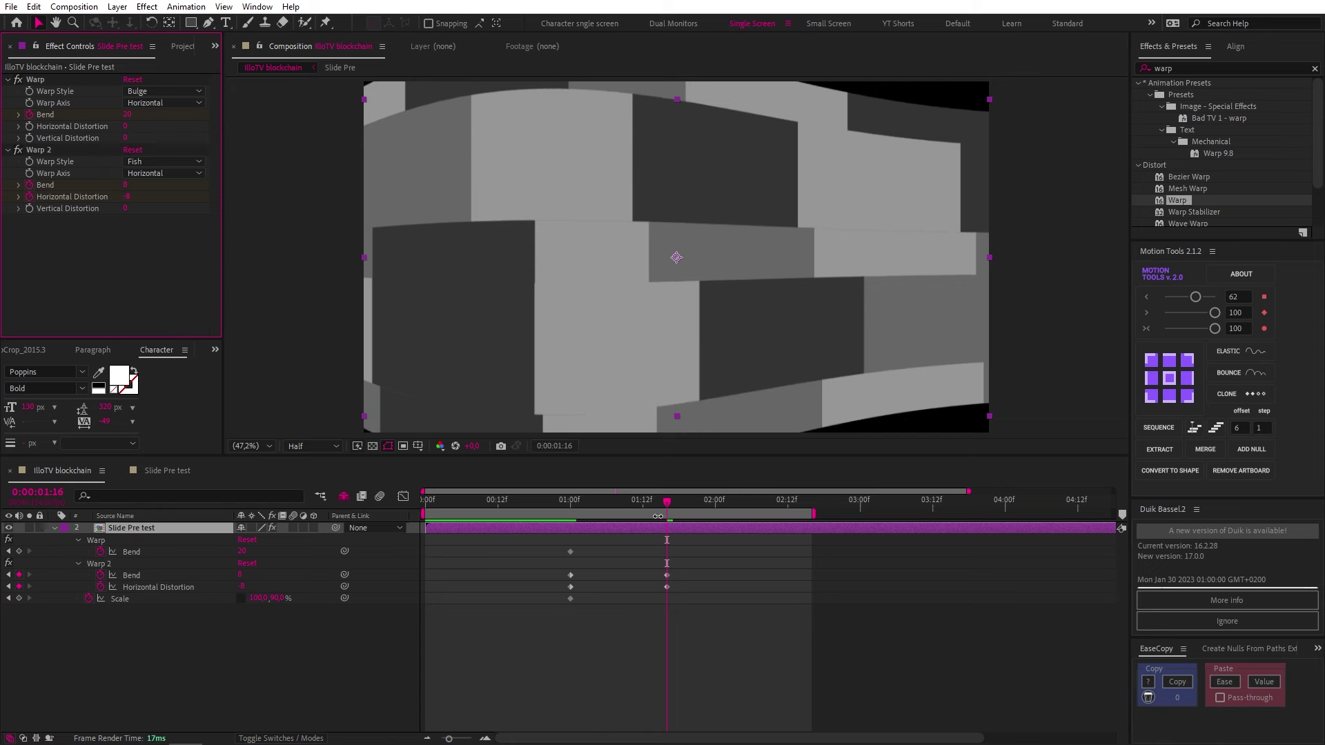
left_click_drag(625, 502, 667, 501)
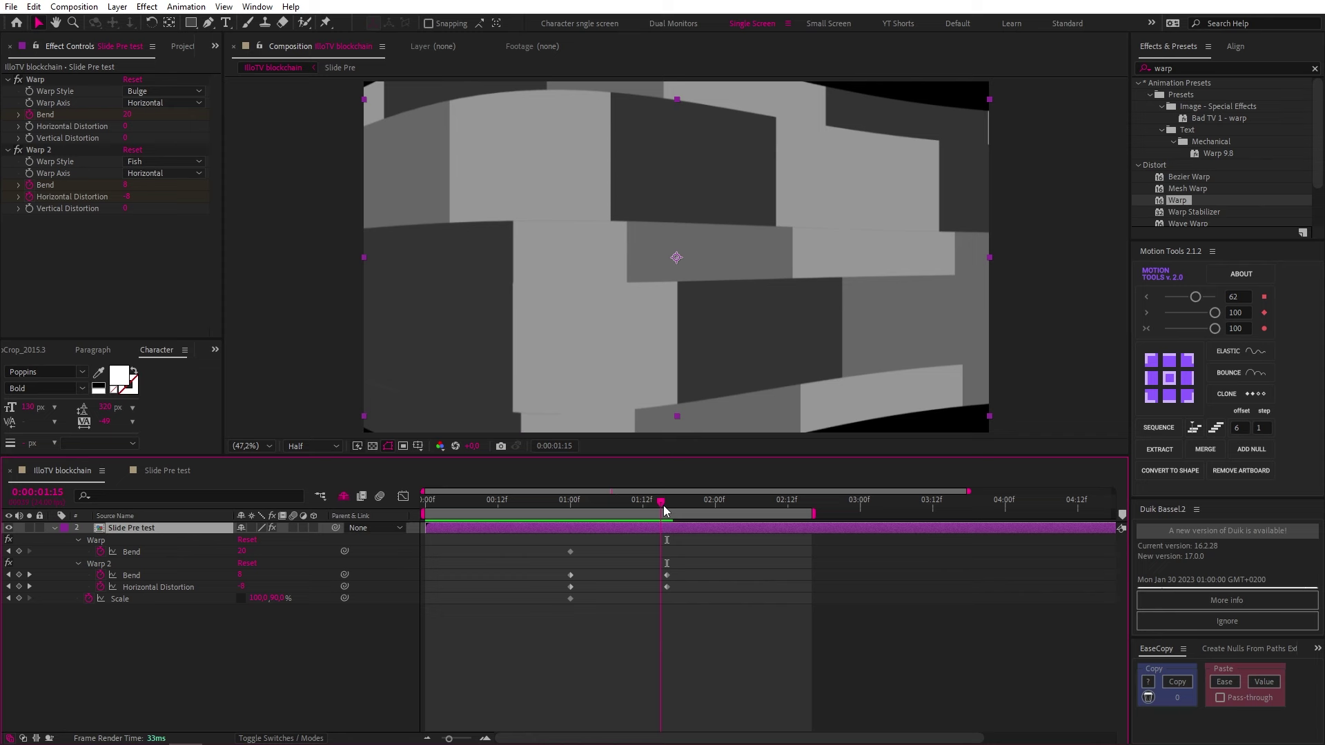
left_click(128, 115)
key("Return")
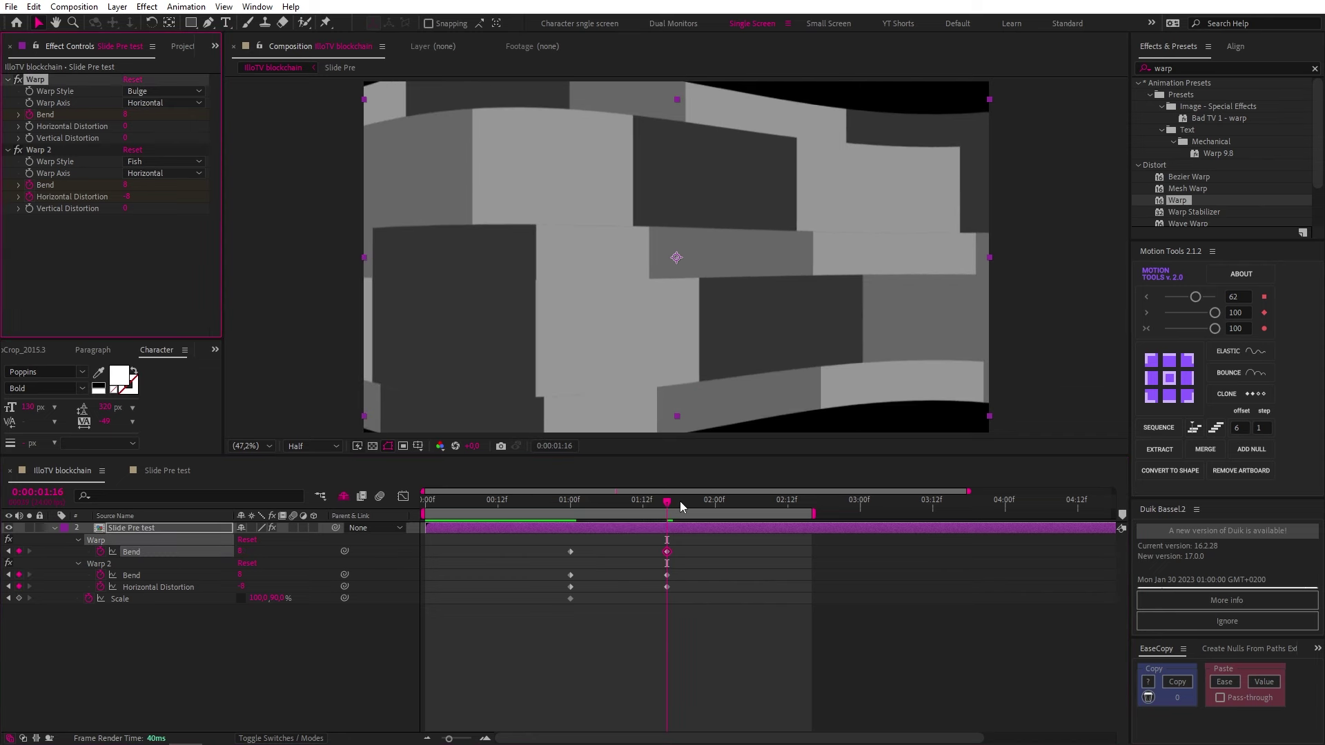
At 2:00, key both warps' Bend and Distortion to 0 and shrink Scale to about 78%
left_click_drag(677, 501, 715, 510)
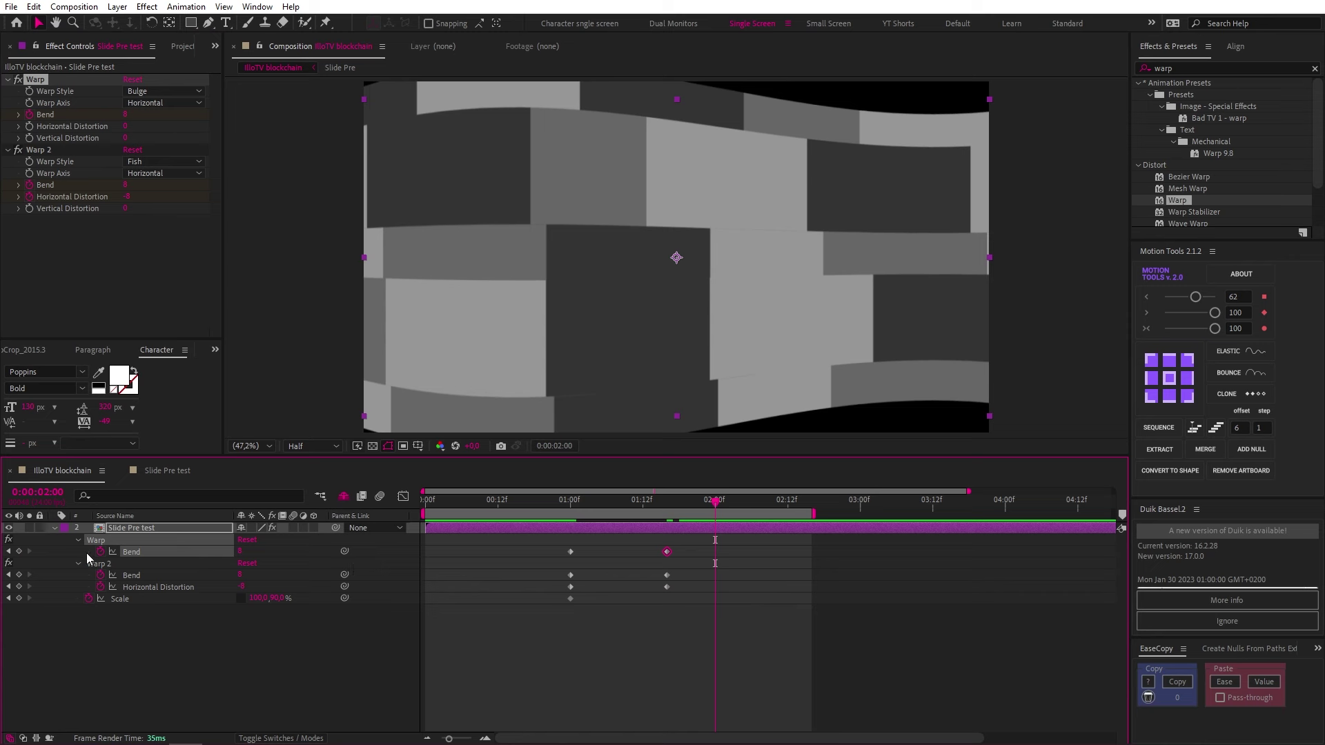
left_click_drag(18, 575, 21, 601)
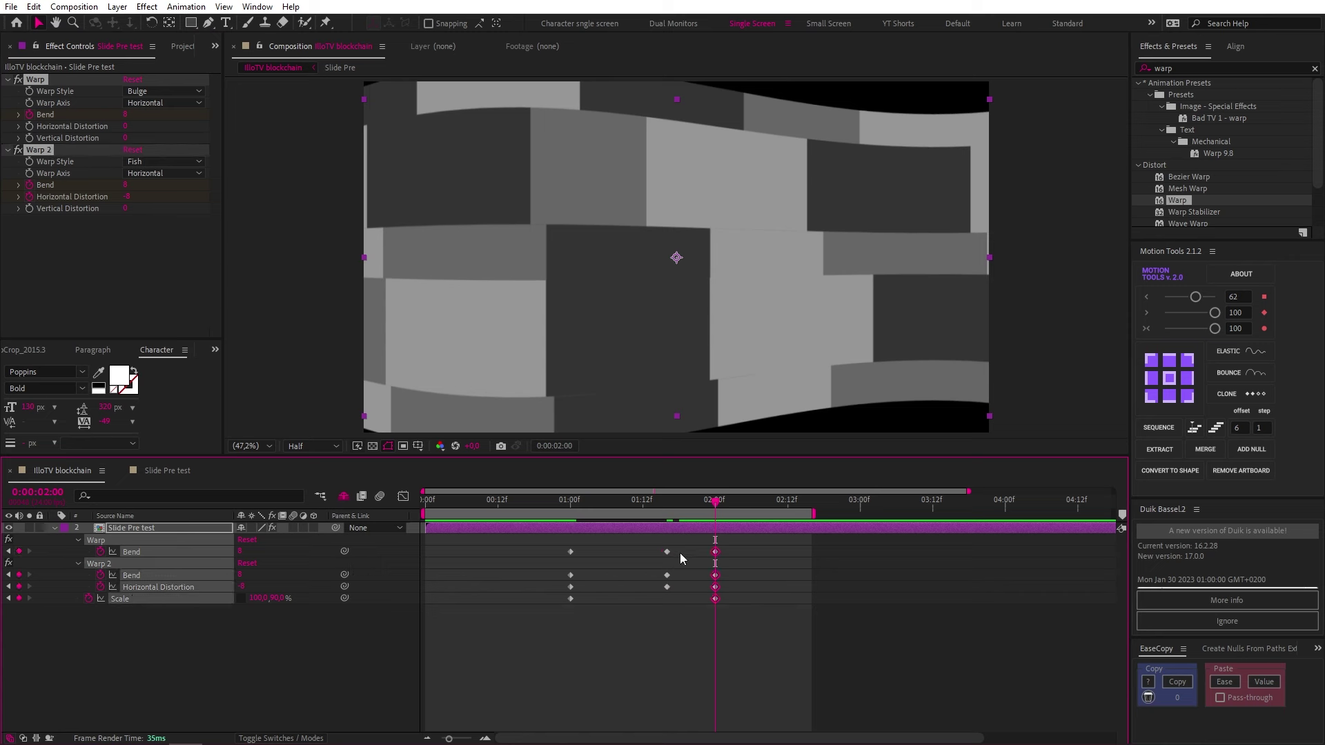
left_click_drag(705, 540, 722, 591)
key("Return")
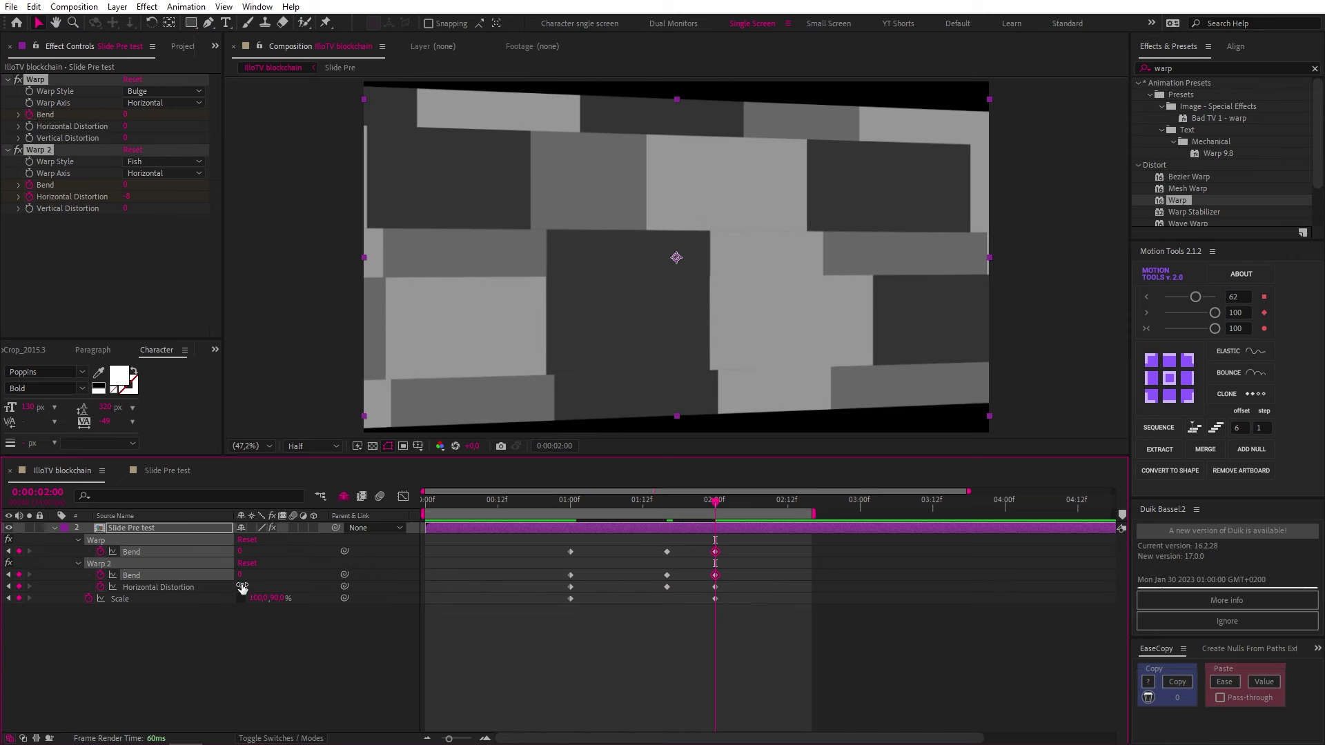
left_click(623, 635)
left_click(714, 598)
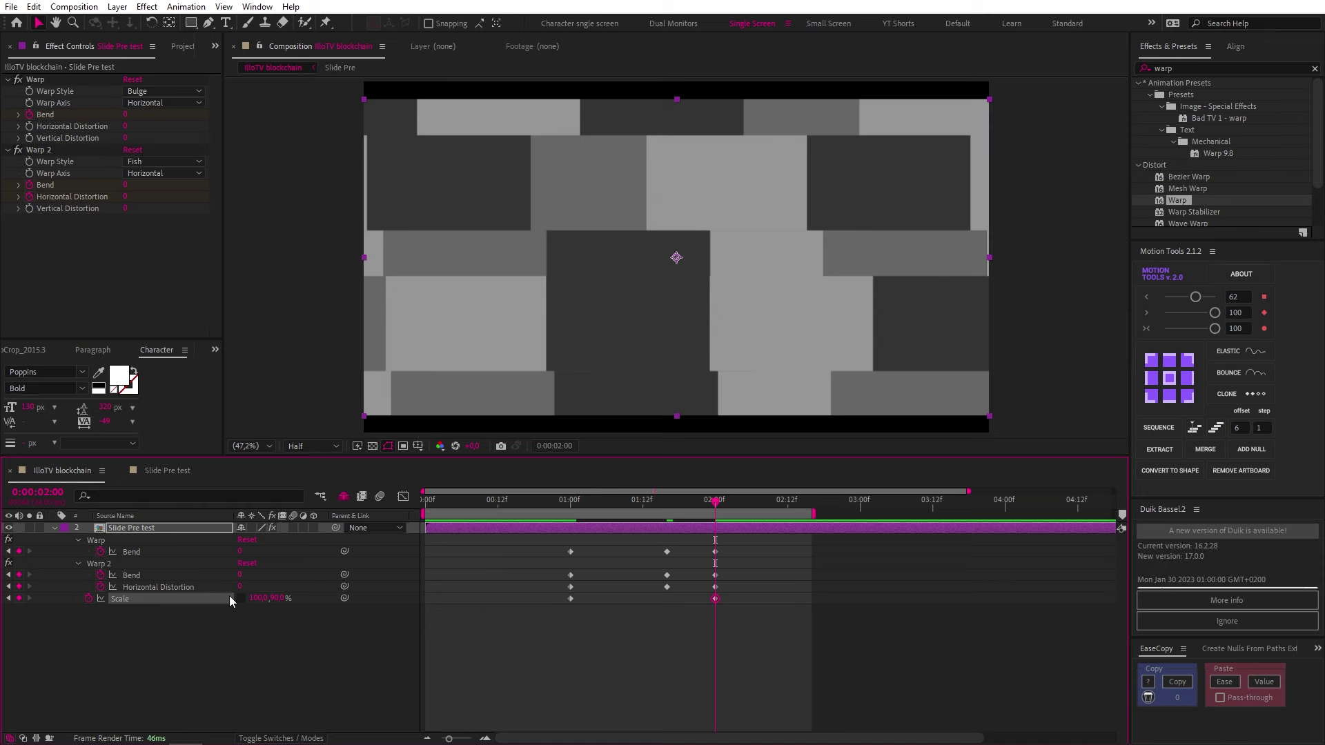
left_click_drag(252, 598, 245, 598)
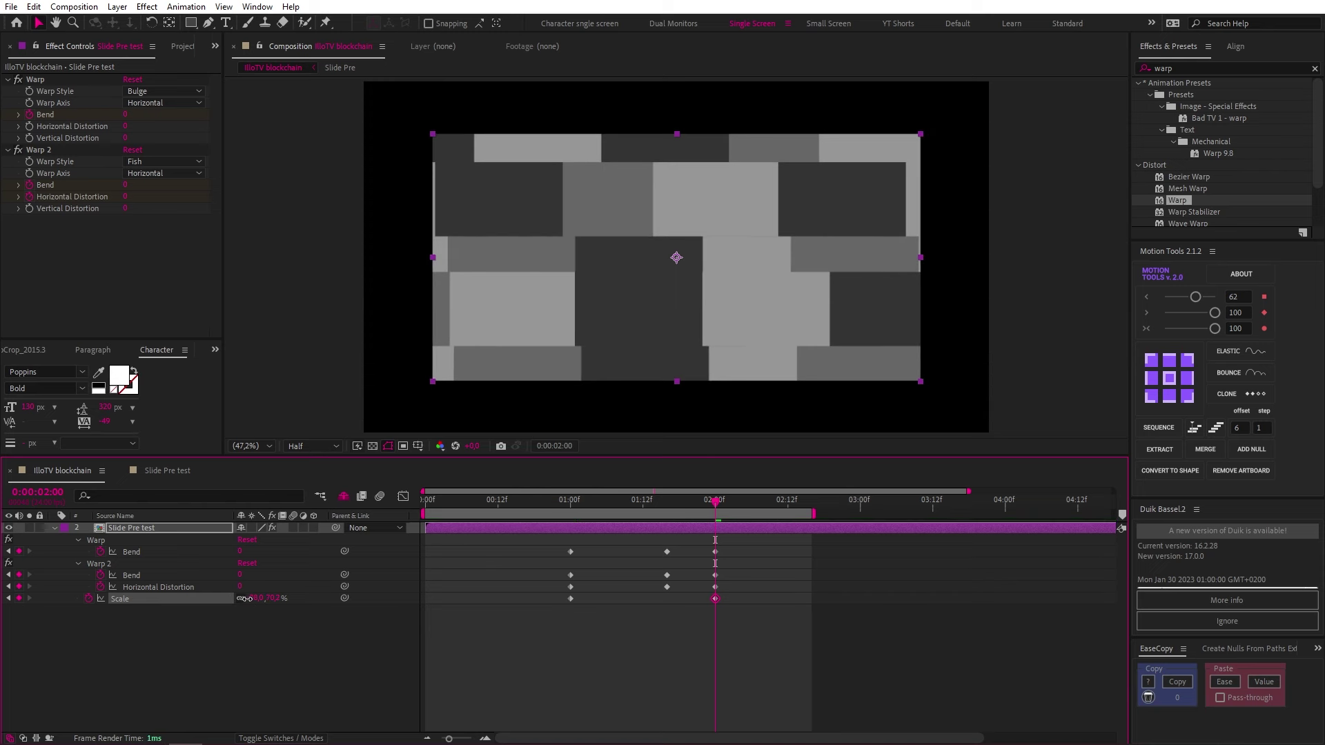
Ease the 1:00 and 2:00 keyframes with Motion Tools, make middle keys auto bezier, and preview
left_click_drag(730, 541, 713, 603)
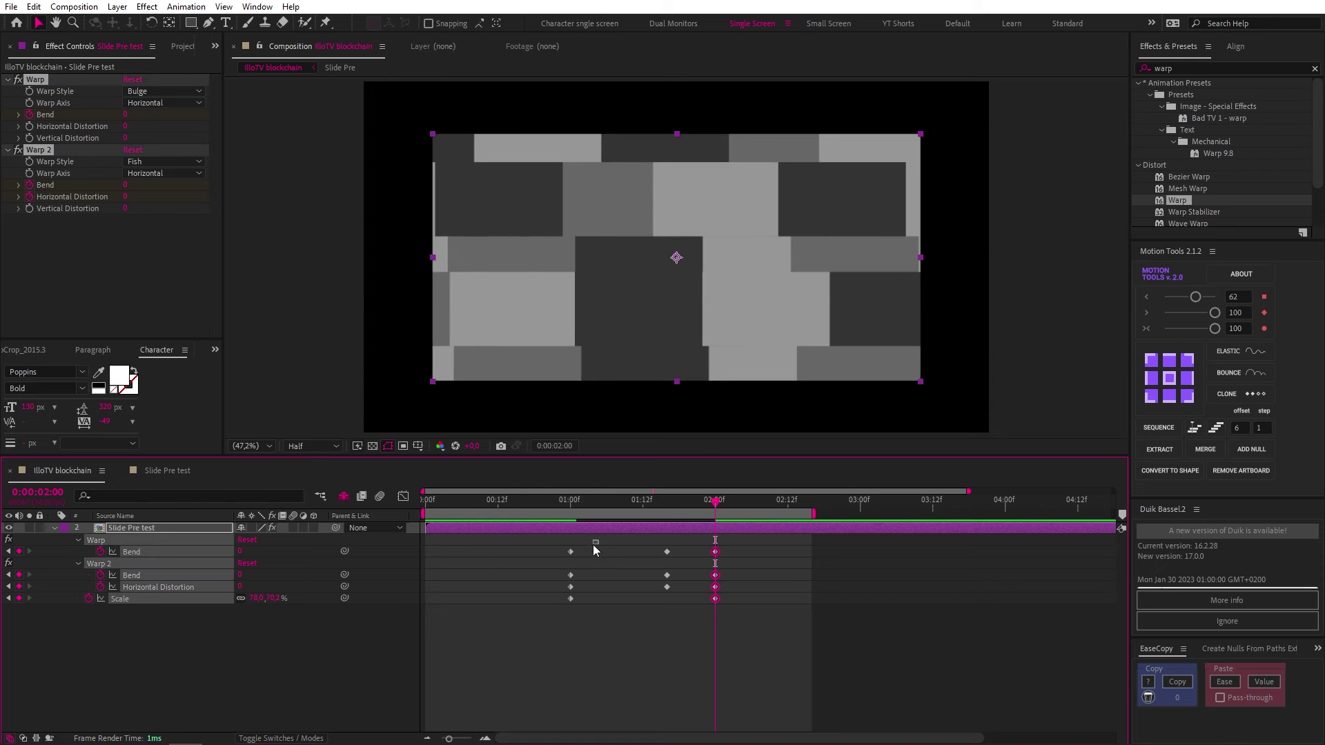
left_click_drag(595, 542, 556, 612)
left_click_drag(1214, 329, 1196, 329)
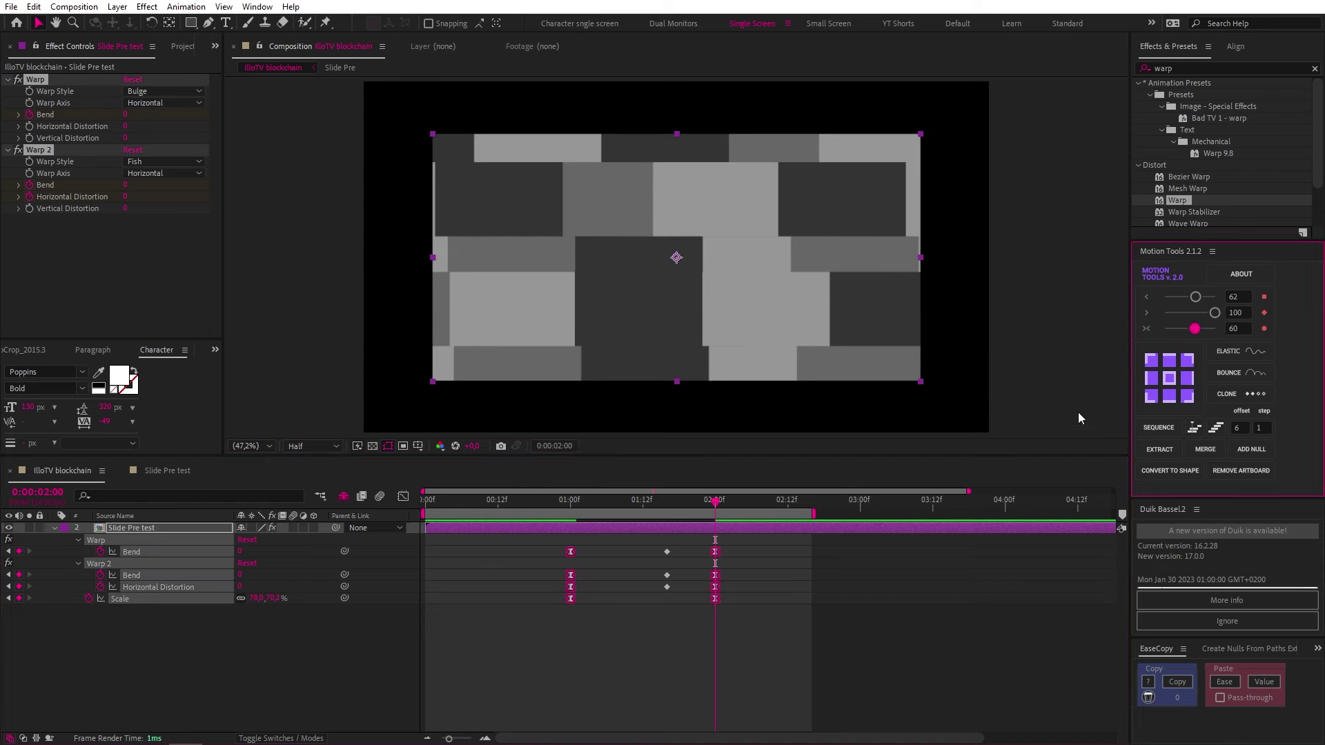
left_click(785, 607)
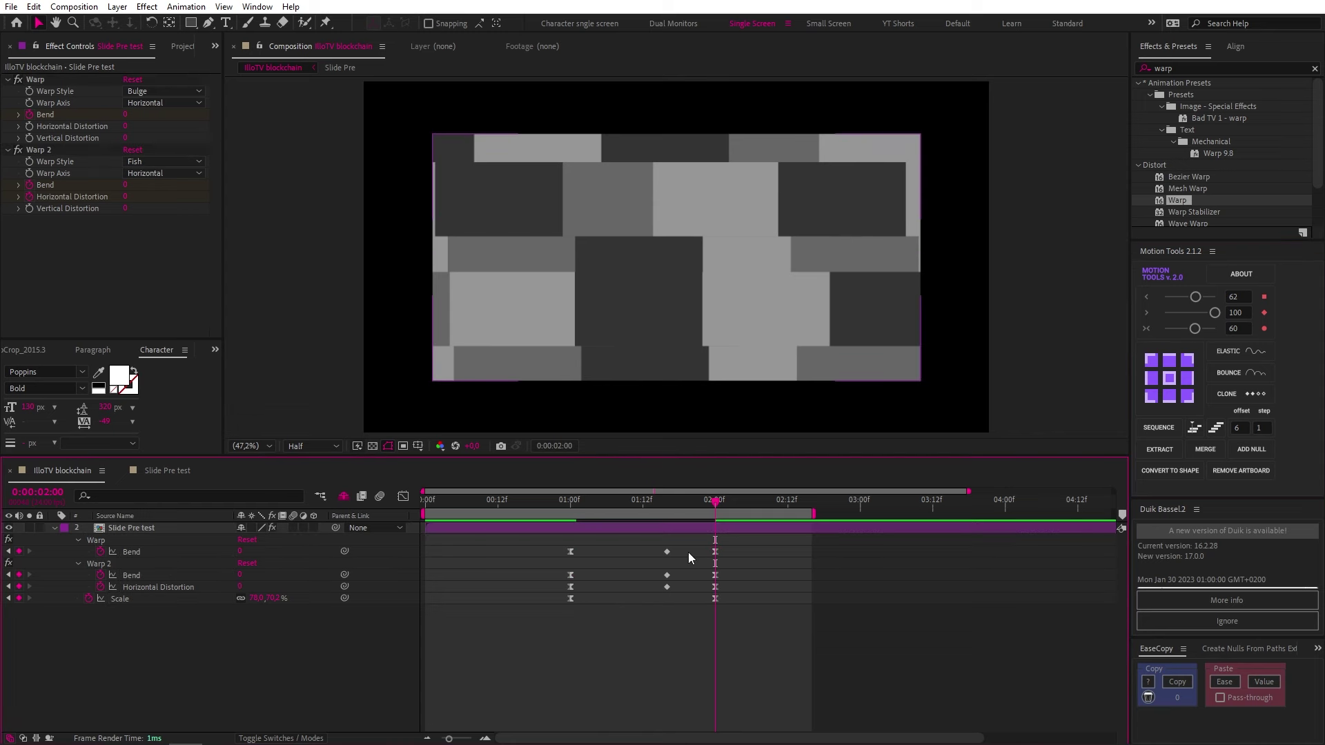
left_click_drag(689, 552, 661, 592)
left_click(668, 552, "ctrl")
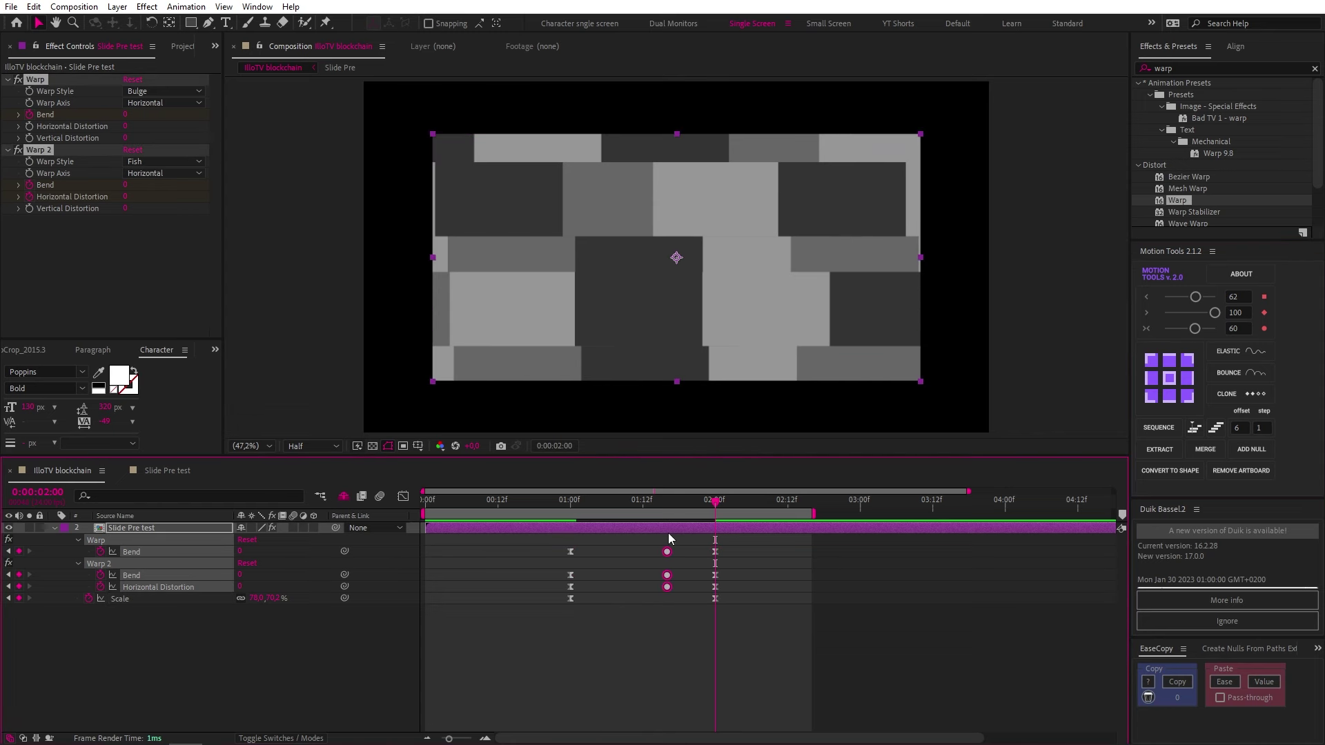
left_click_drag(666, 502, 362, 528)
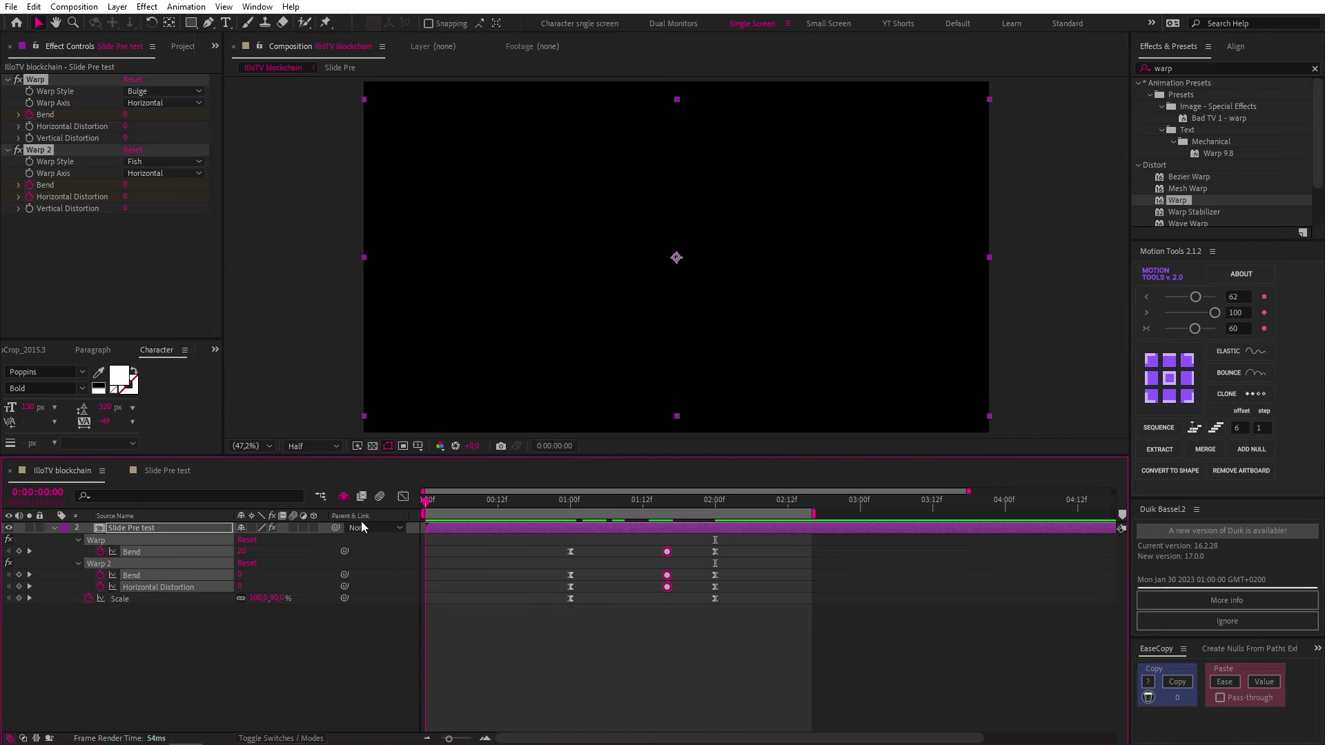
key("space")
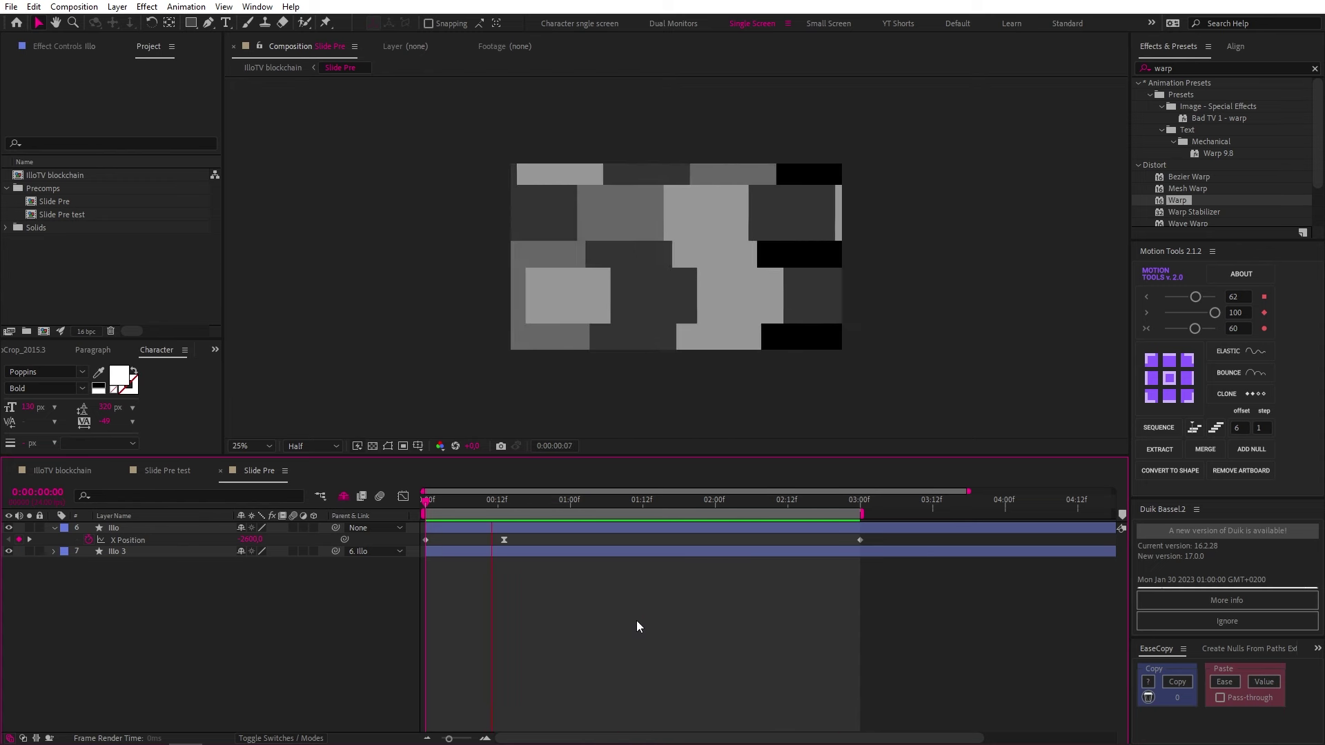
Add an X Position keyframe at 1:00 and shift it earlier to 00:14
left_click(443, 503)
left_click(424, 499)
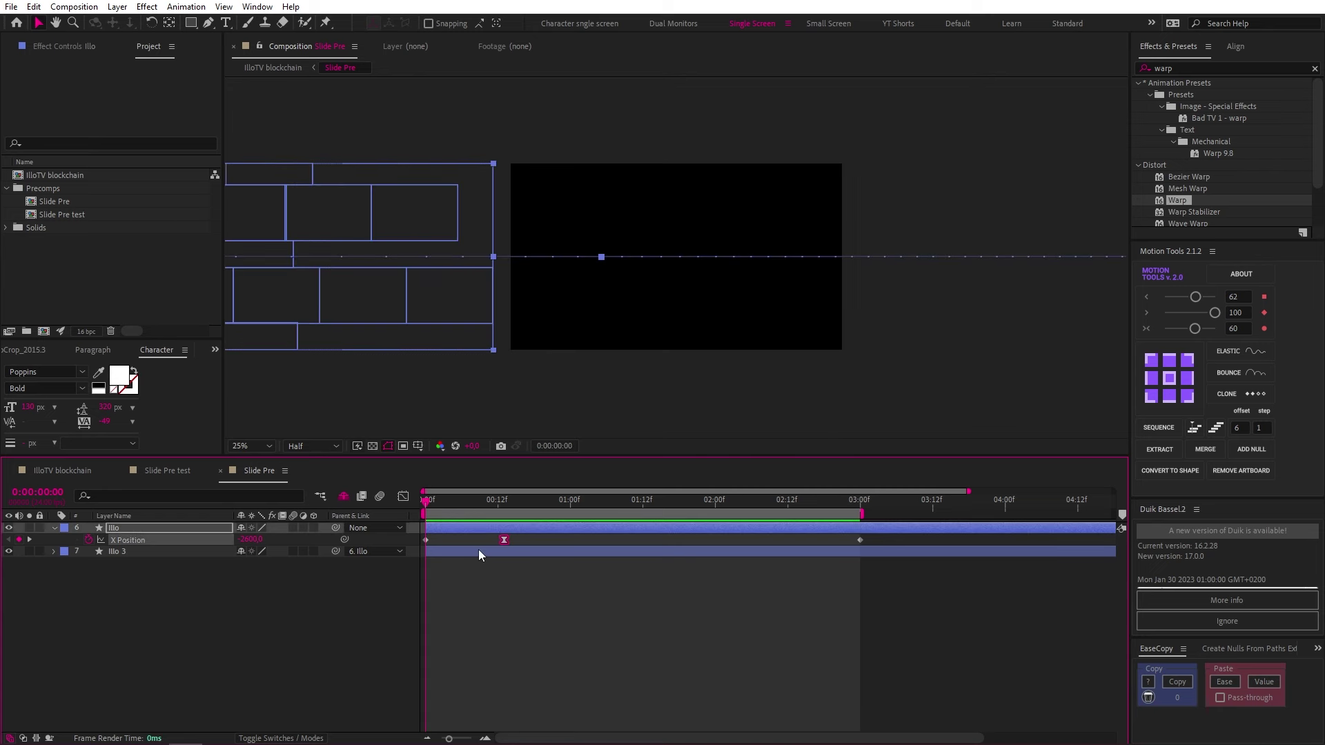
left_click_drag(877, 536, 404, 556)
key("space")
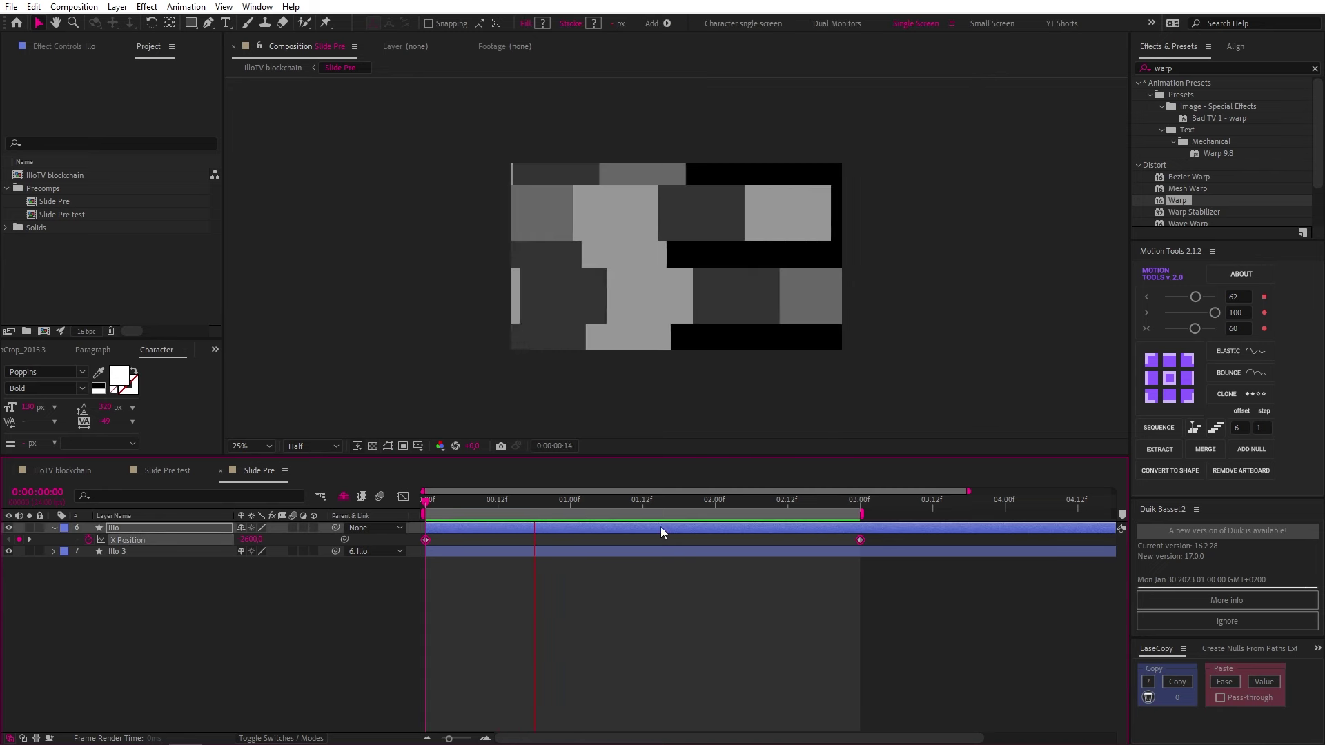
left_click(570, 501)
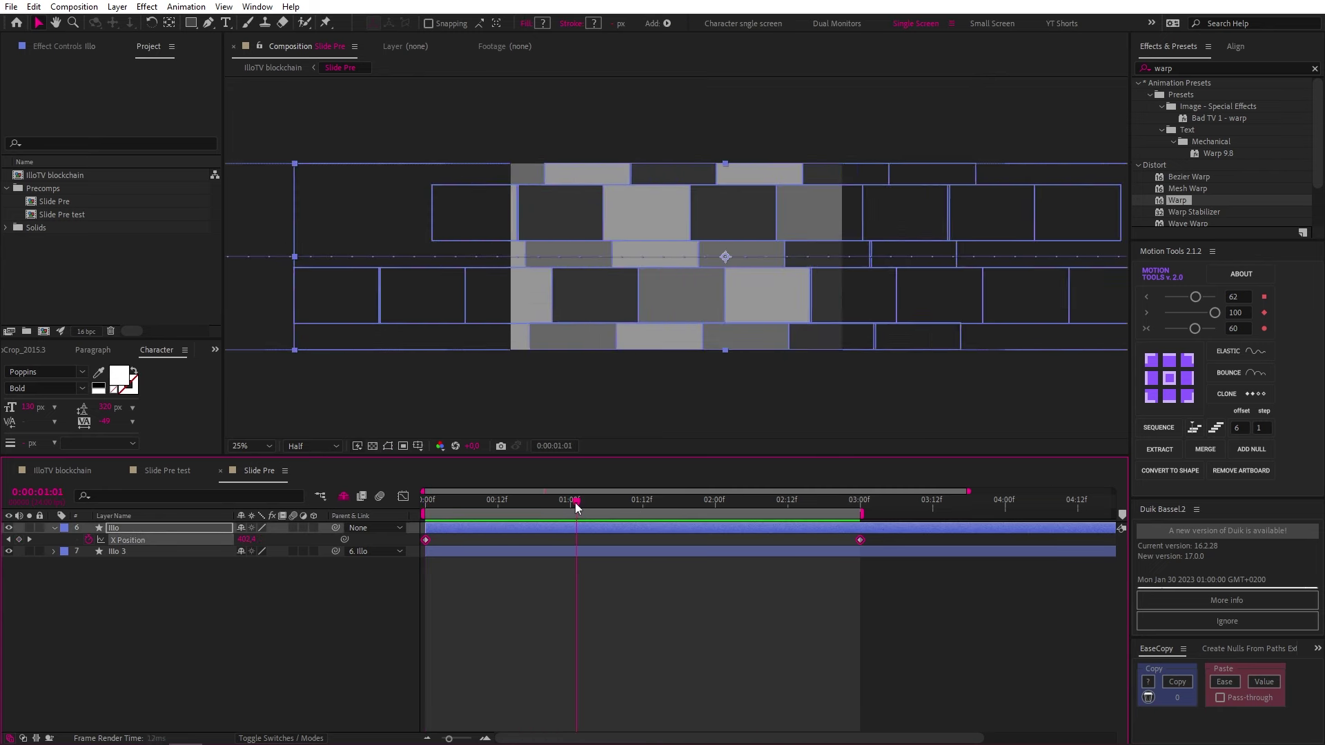
left_click(579, 545)
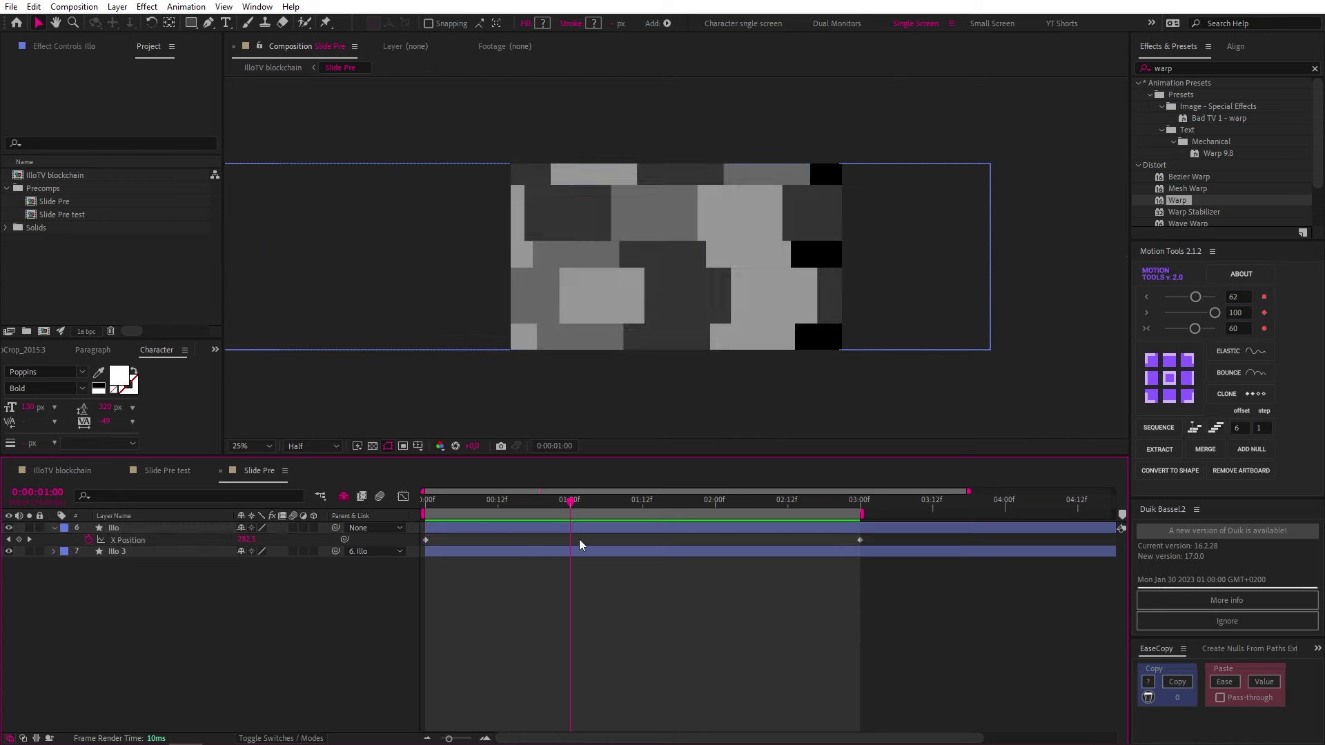
left_click(16, 540)
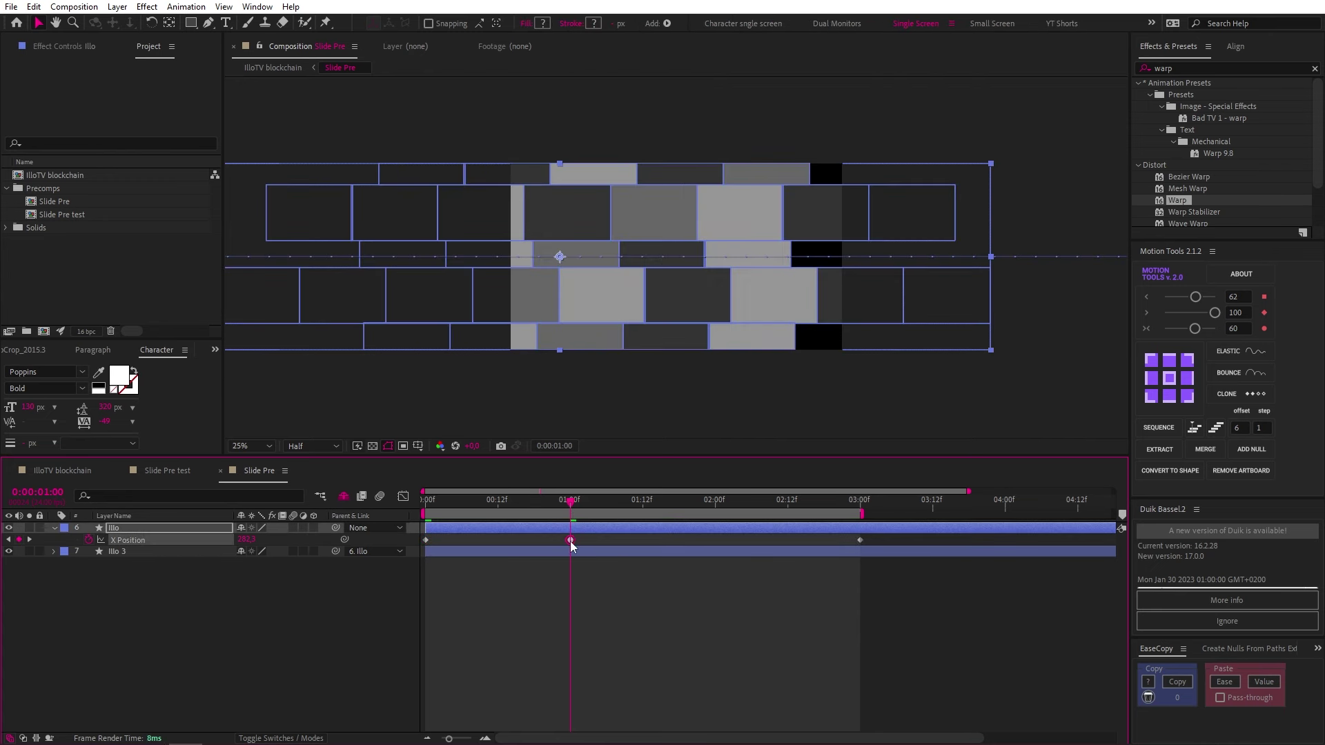
left_click_drag(569, 546, 511, 543)
Reshape the X Position speed curve for a fast start and slow settle, then preview
key("Home")
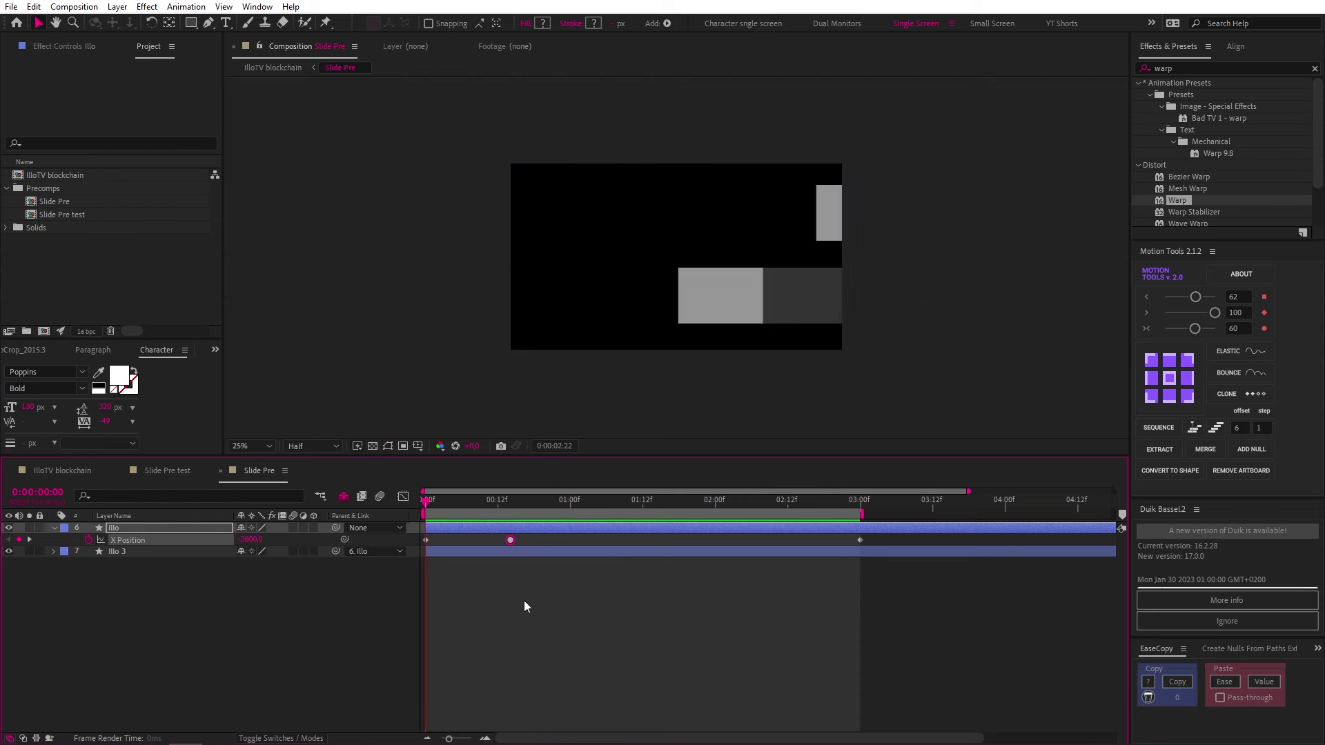
key("space")
left_click(514, 540)
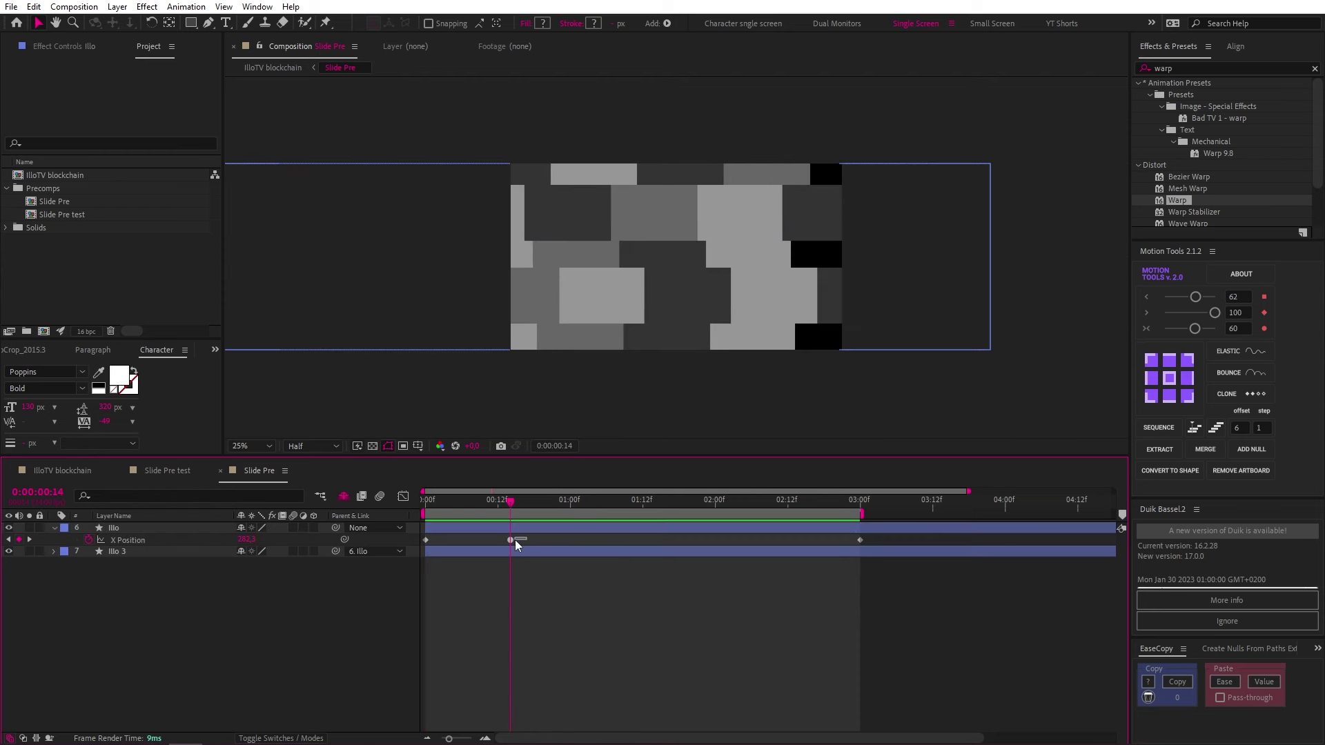
left_click(511, 540)
left_click(403, 497)
left_click_drag(510, 588, 482, 607)
left_click_drag(426, 545, 426, 583)
key("space")
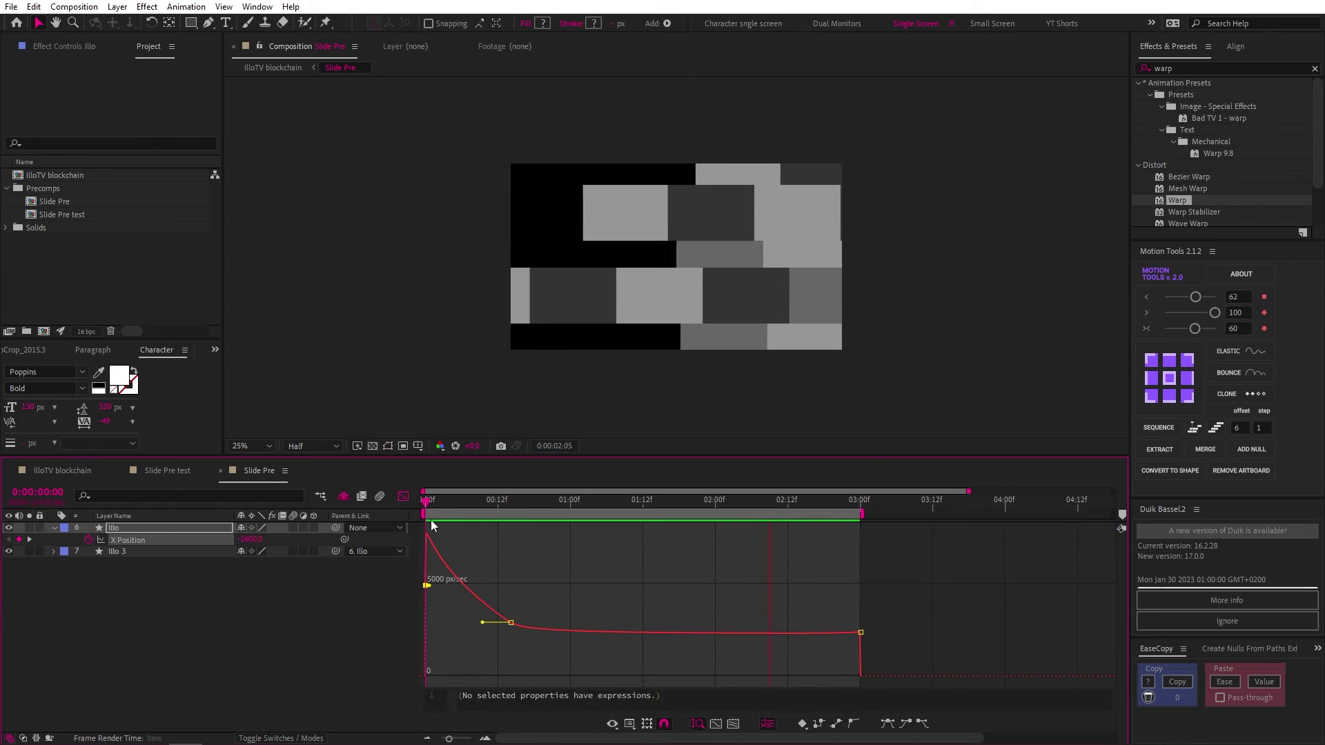
key("shift+F3")
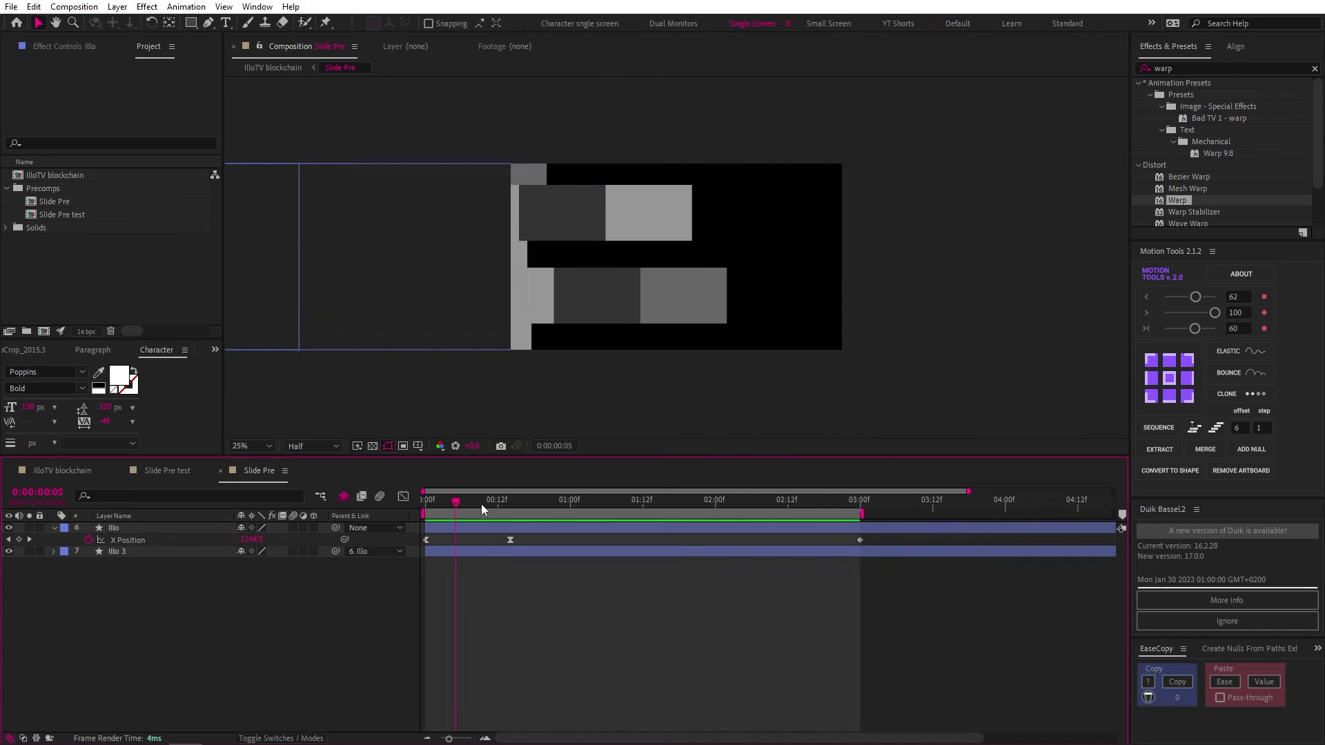
left_click(507, 503)
Change Slide Pre's composition width from 1920 to 2600 px in Composition Settings
key("ctrl+k")
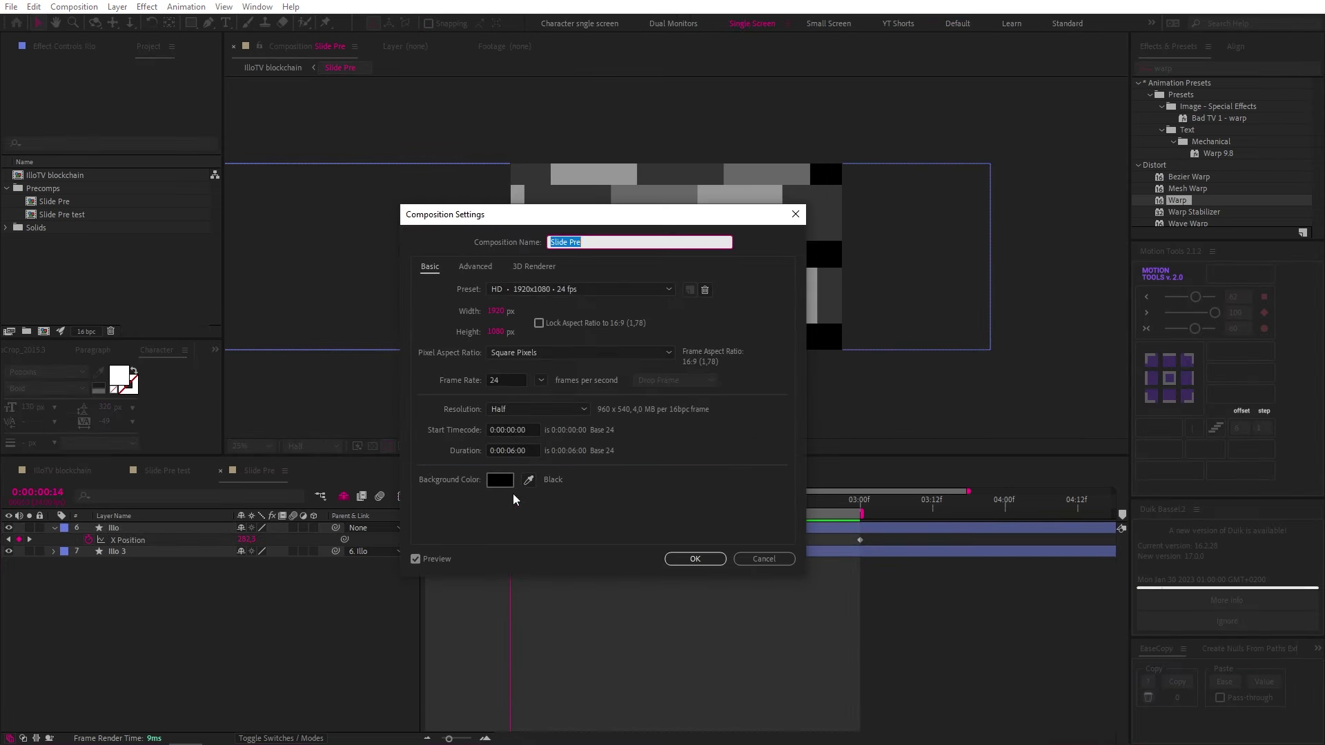
left_click(482, 269)
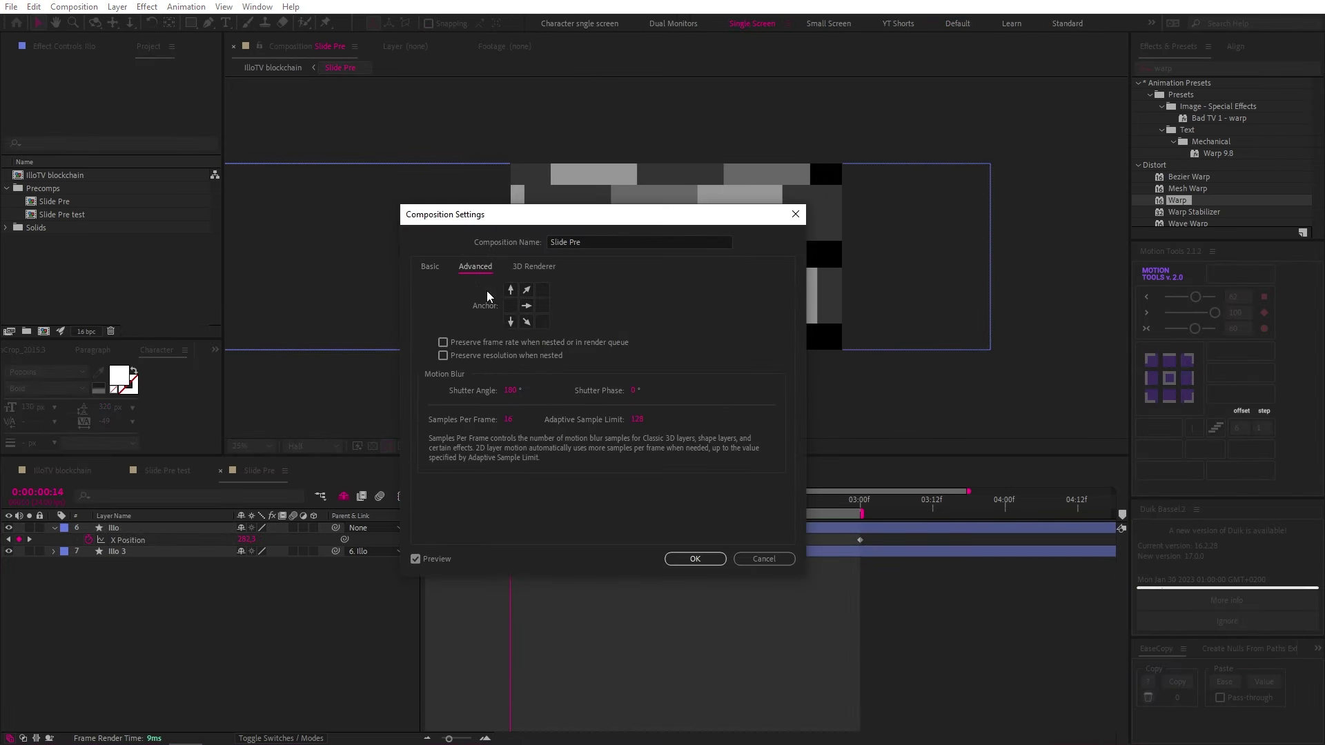
left_click(432, 269)
left_click(494, 311)
type("2600")
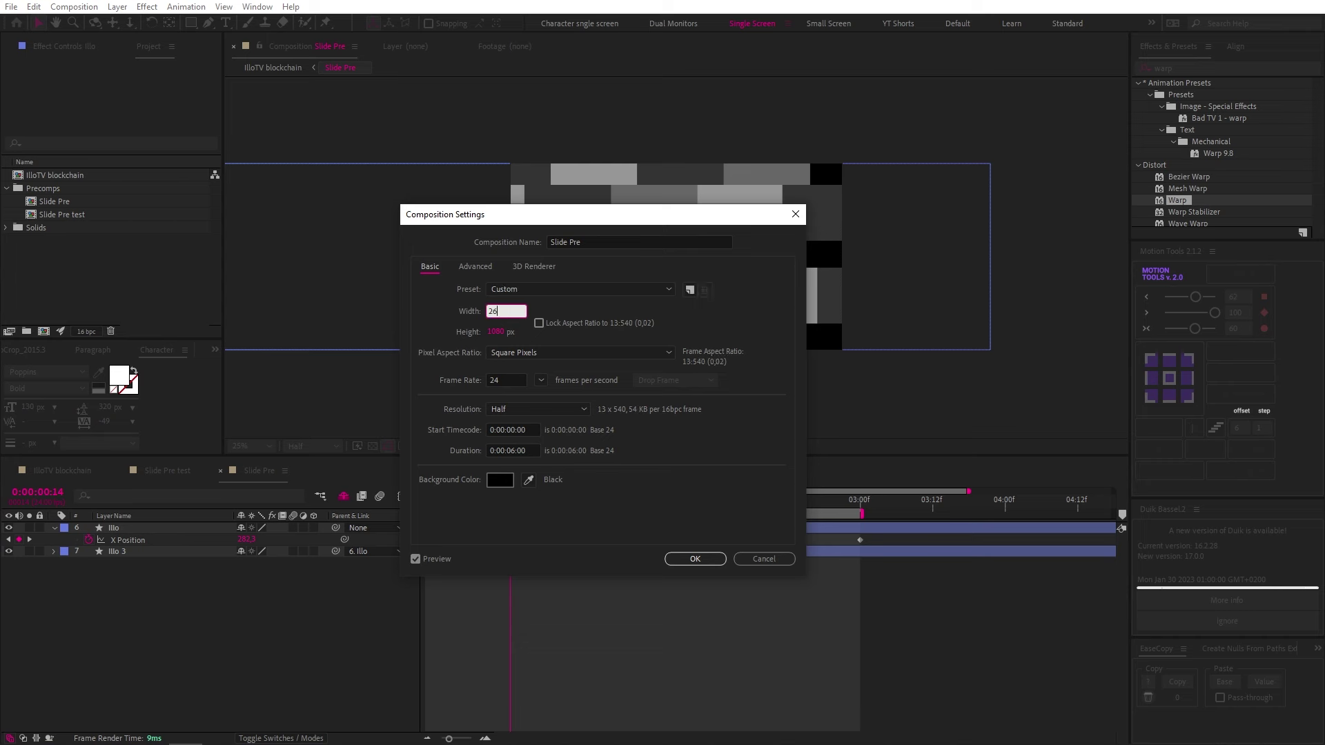
left_click(685, 490)
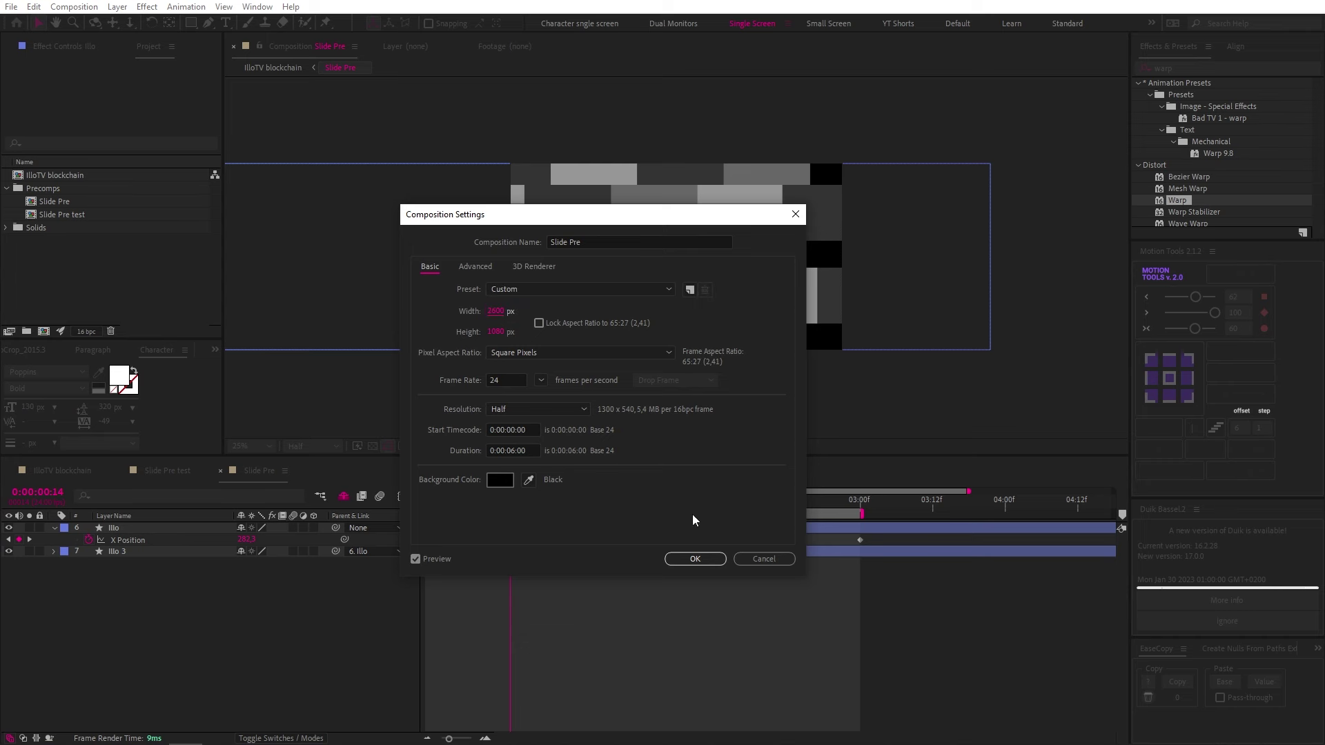
left_click(694, 559)
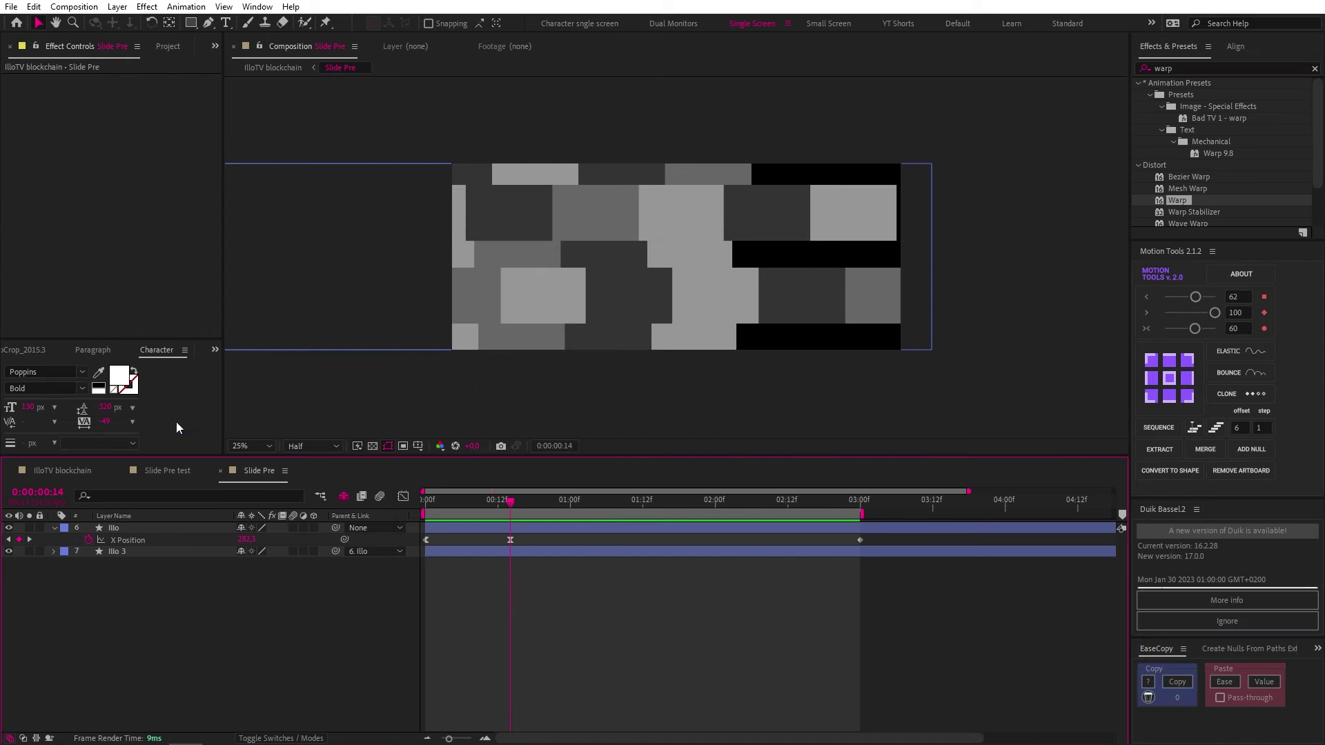
In IlloTV blockchain, add two Warp effects to Slide Pre, styled Bulge and Fish
left_click(273, 69)
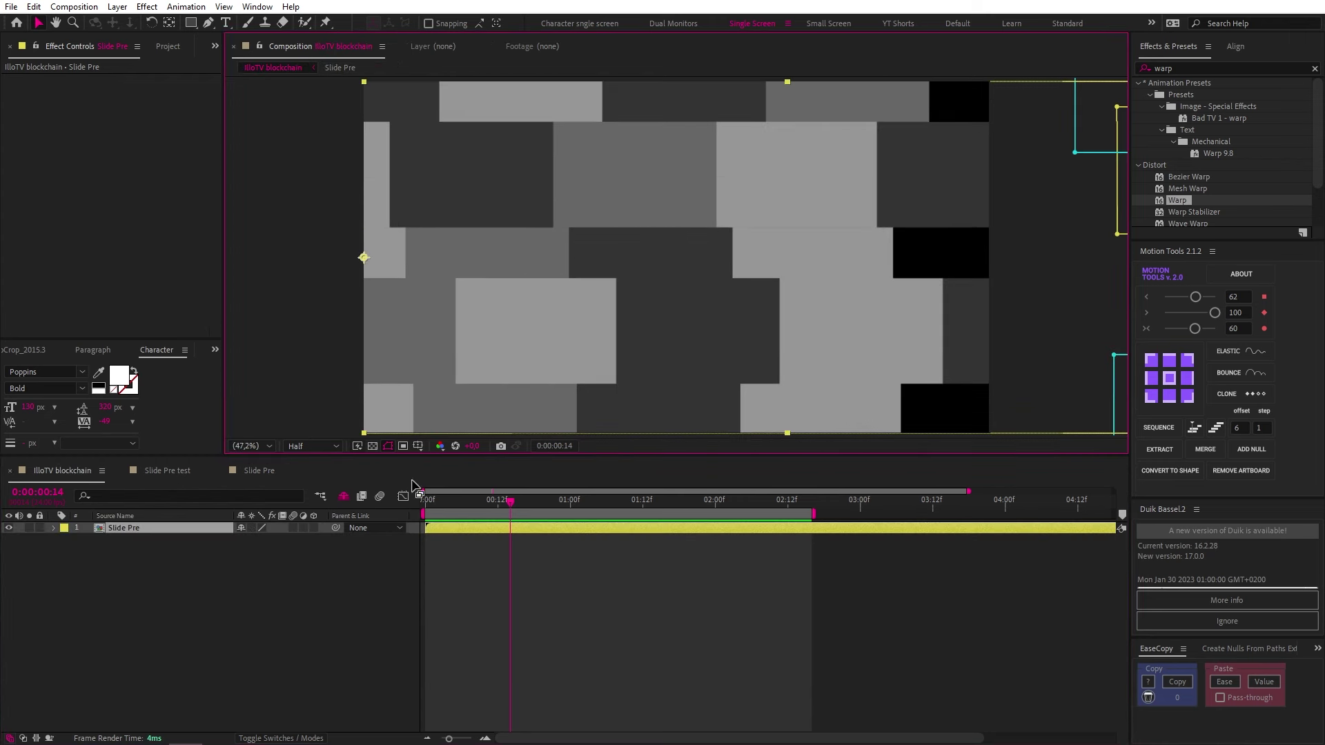
double_click(1178, 201)
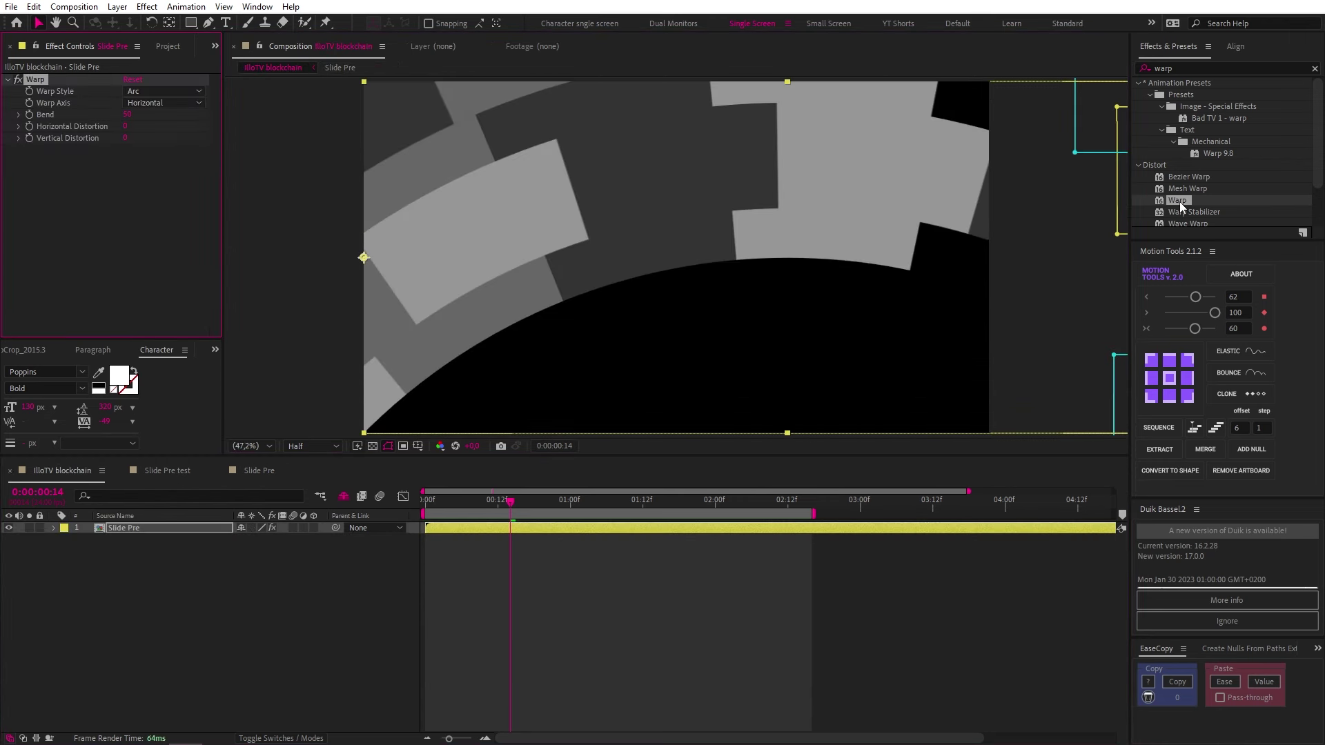
double_click(1176, 201)
left_click(164, 91)
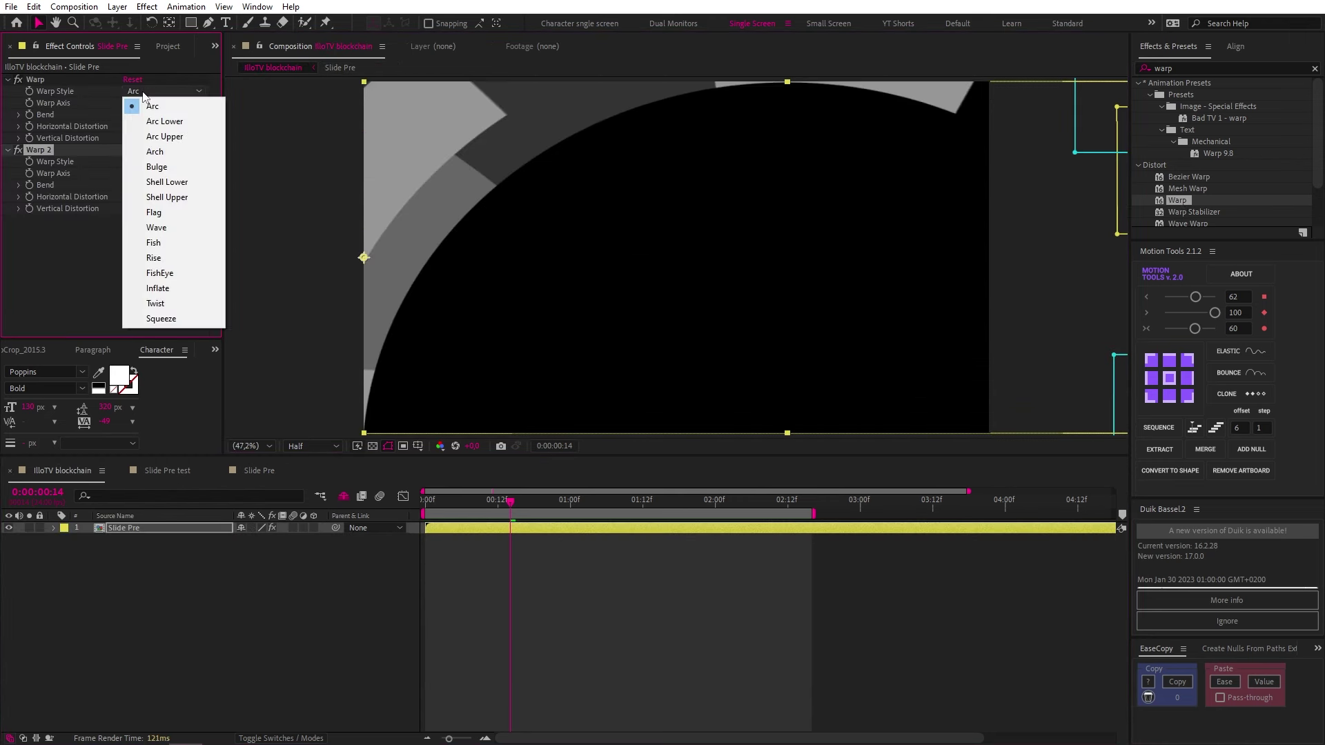
left_click(160, 166)
left_click(143, 162)
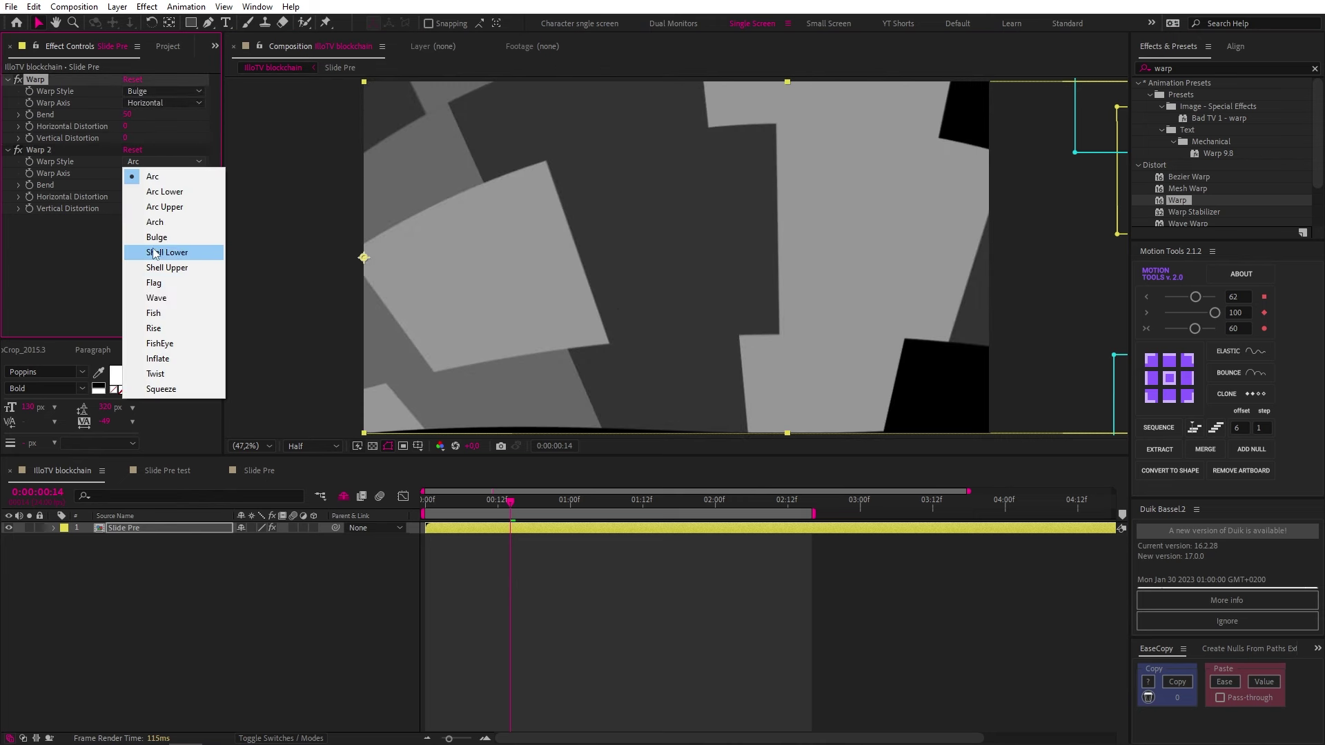
left_click(151, 313)
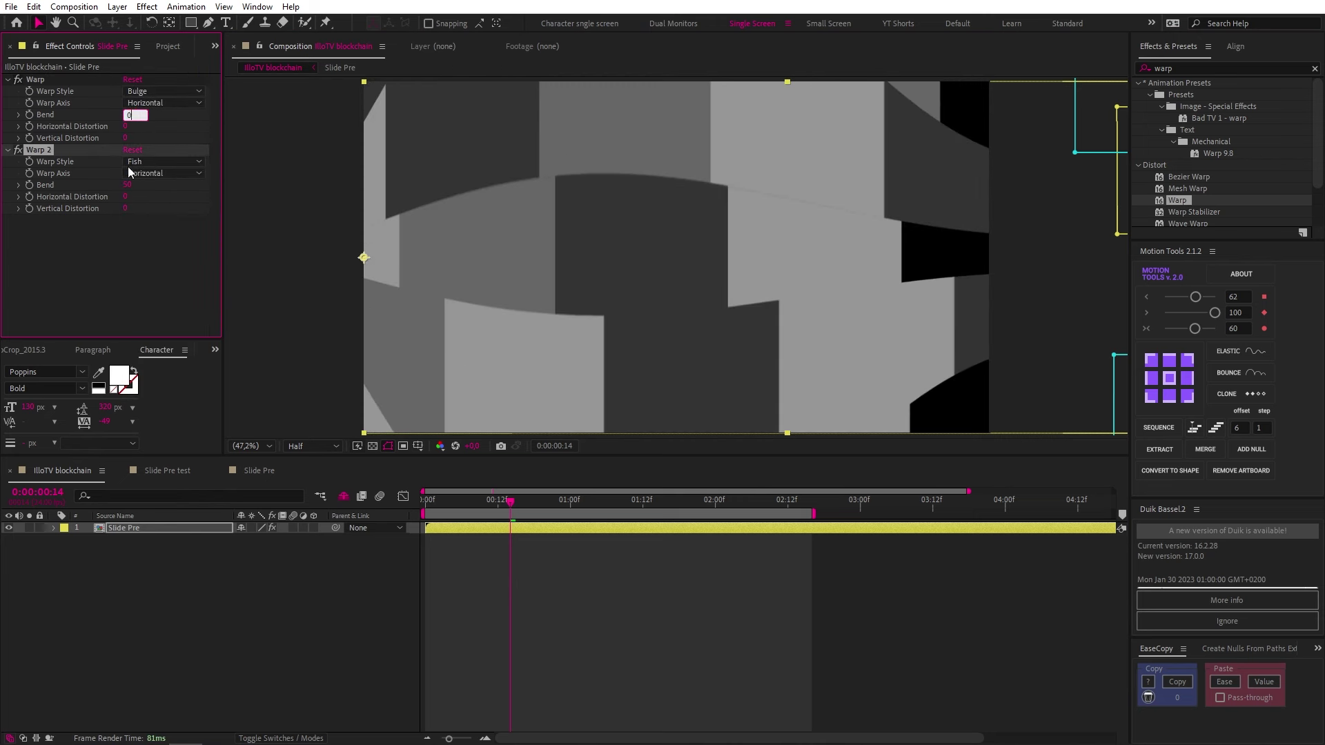
Set Warp 2's Bend to 0 and add a Scale keyframe at 0:00:00:17
left_click(131, 185)
type("0")
left_click(134, 259)
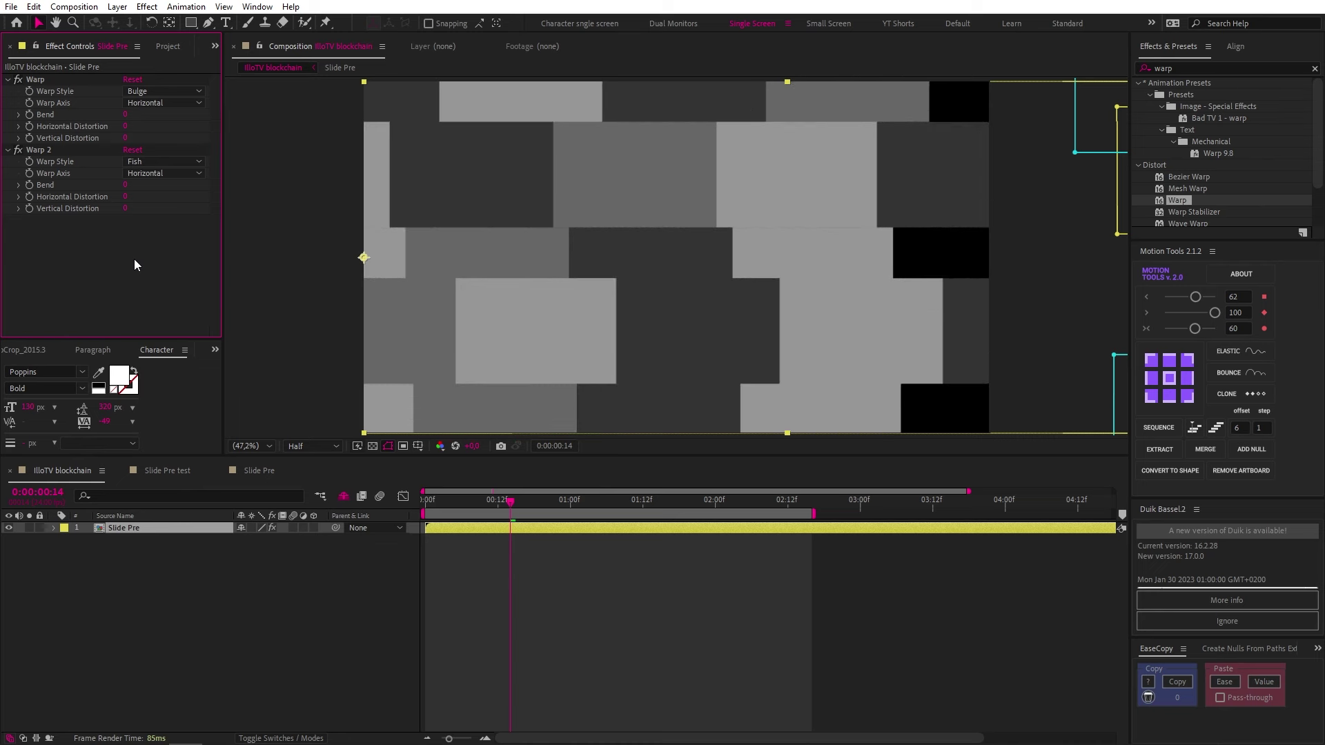
left_click(462, 500)
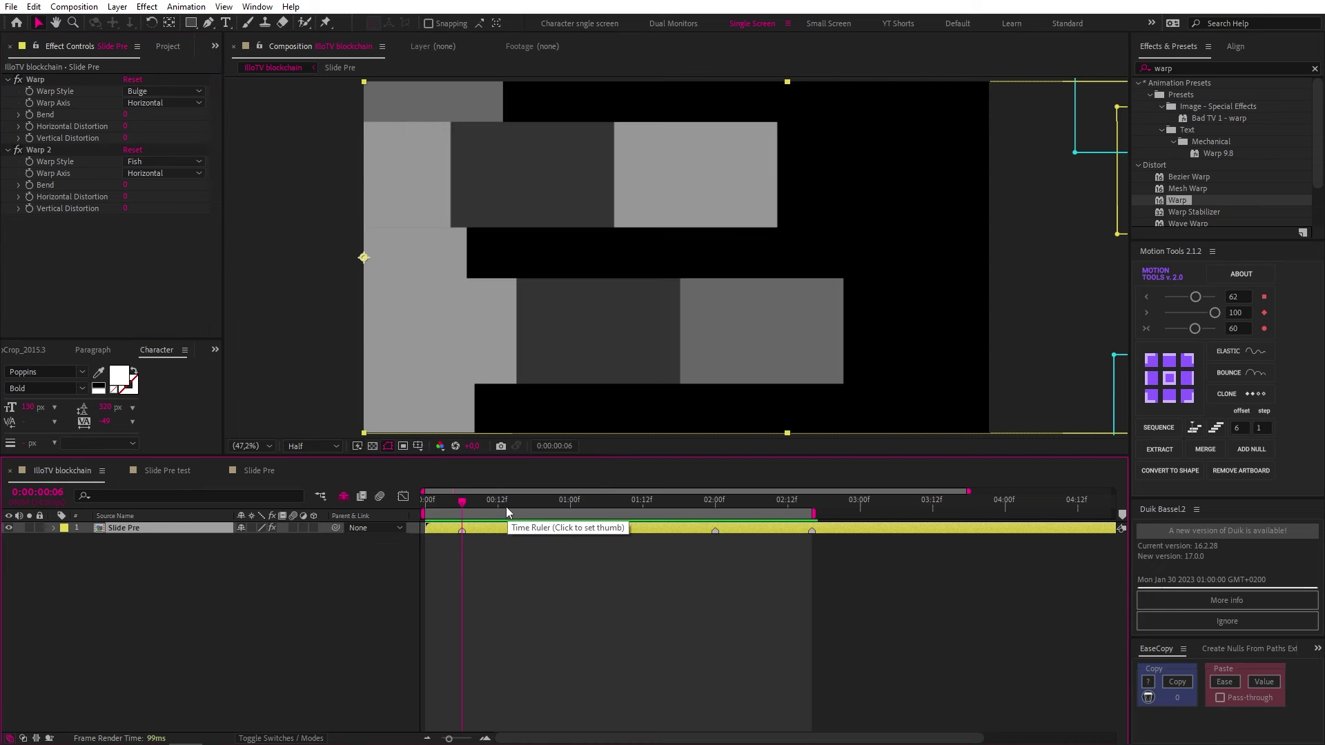
left_click(528, 502)
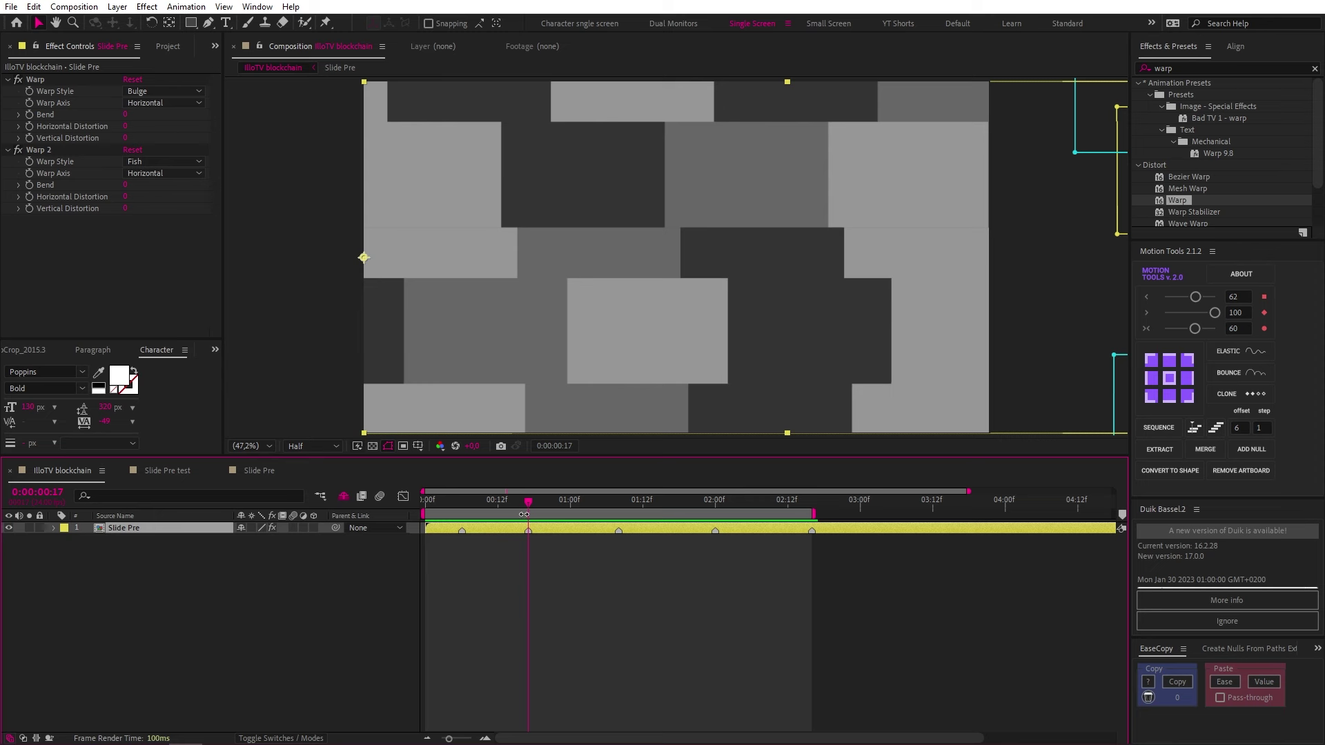
left_click(32, 123)
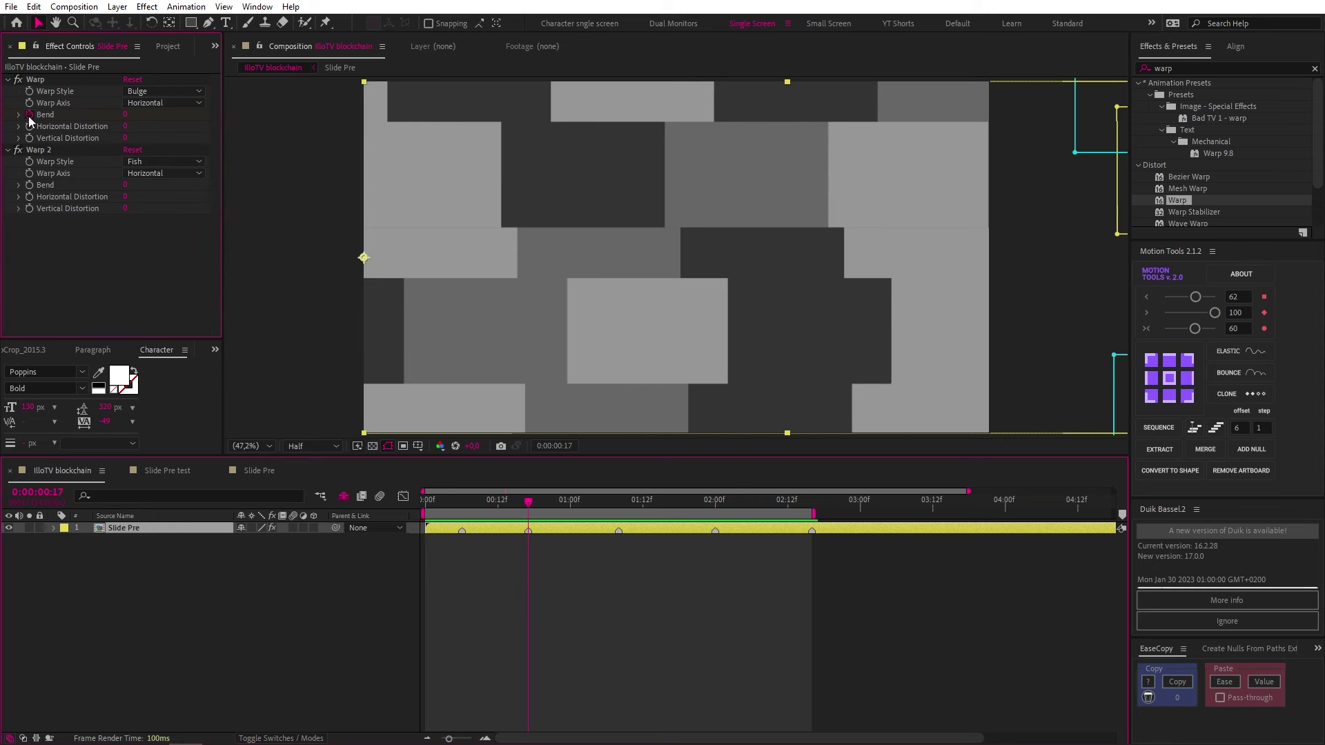
left_click(30, 184)
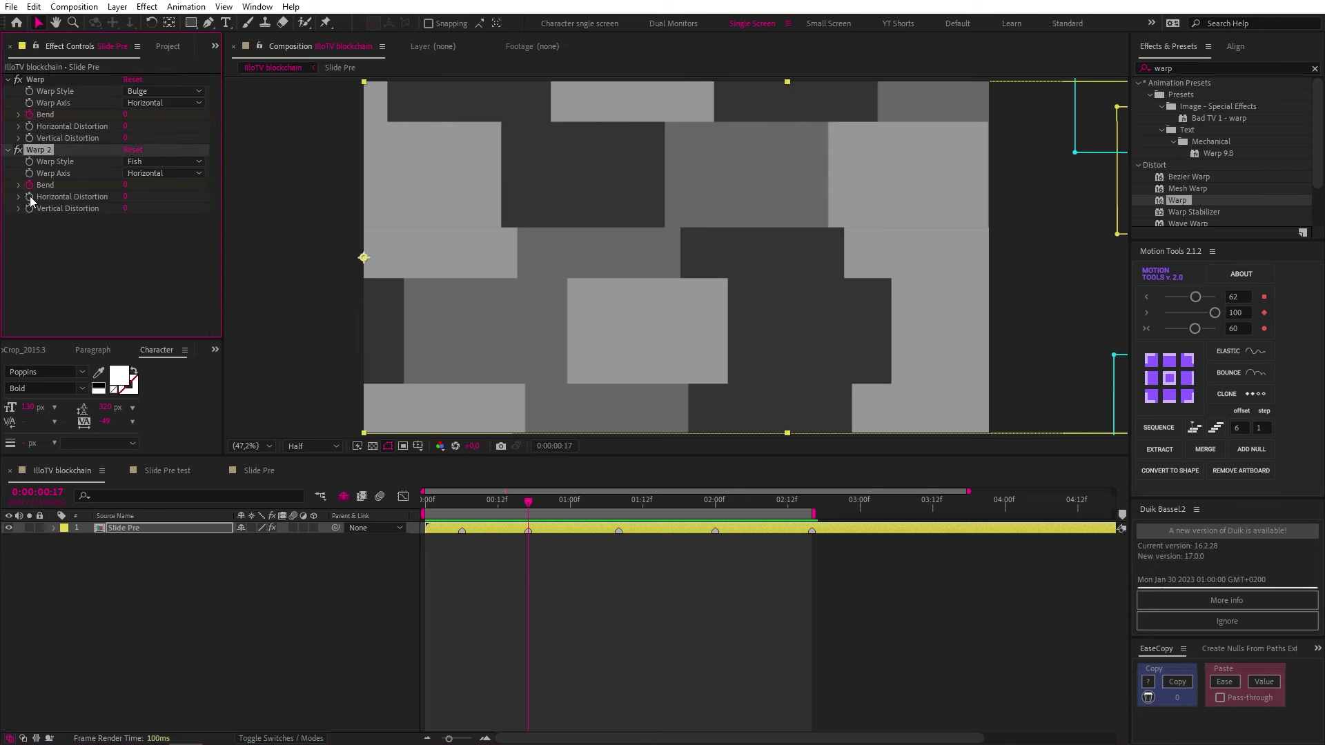
left_click(593, 529)
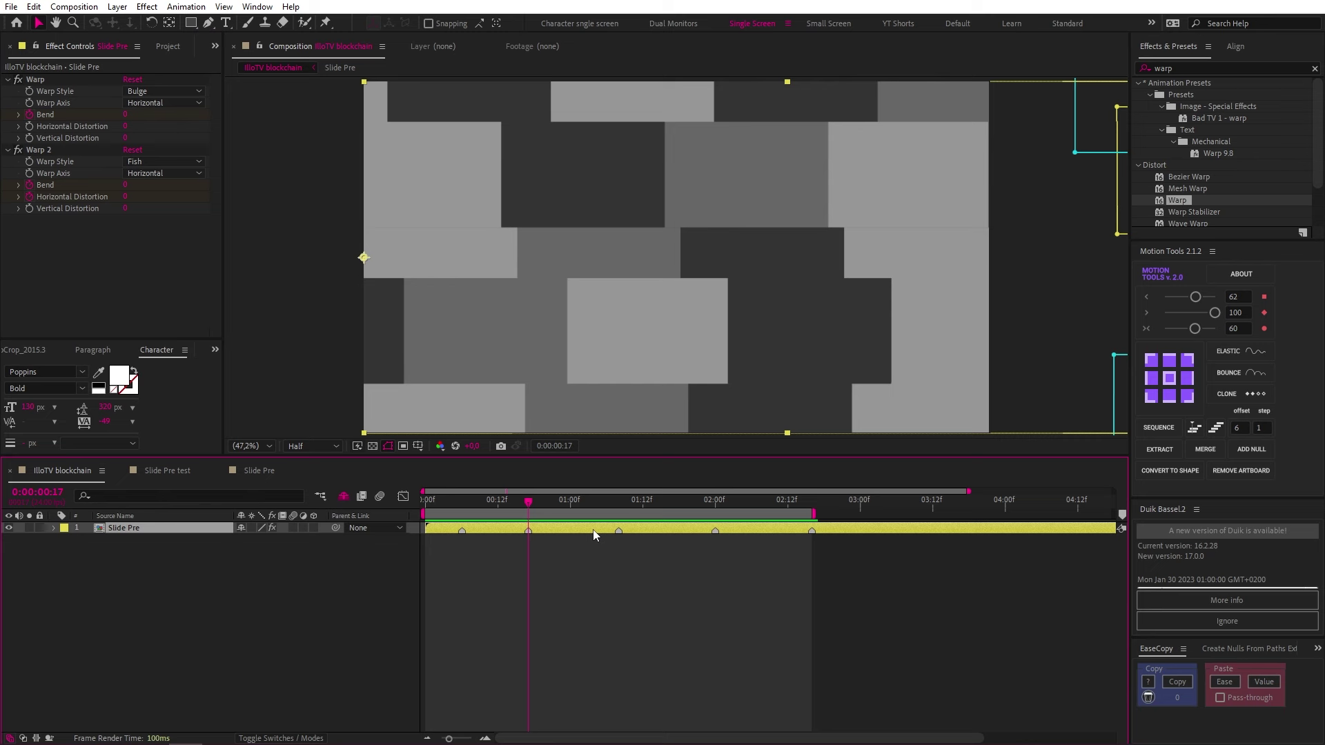
key("s")
left_click(89, 538)
Key Warp Bend 12, Warp 2 Bend -4 and Horizontal Distortion 10, then add a second comp viewer
key("u")
key("comma")
key("comma")
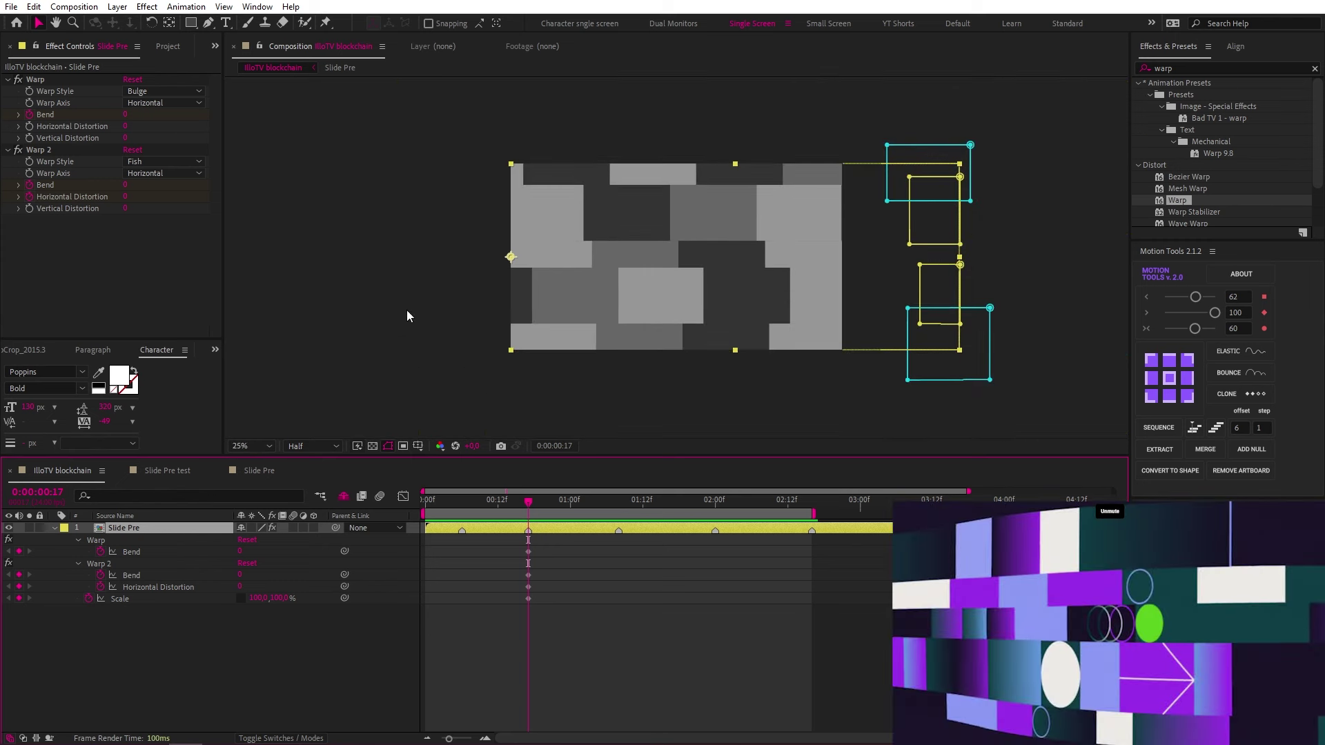
left_click(125, 186)
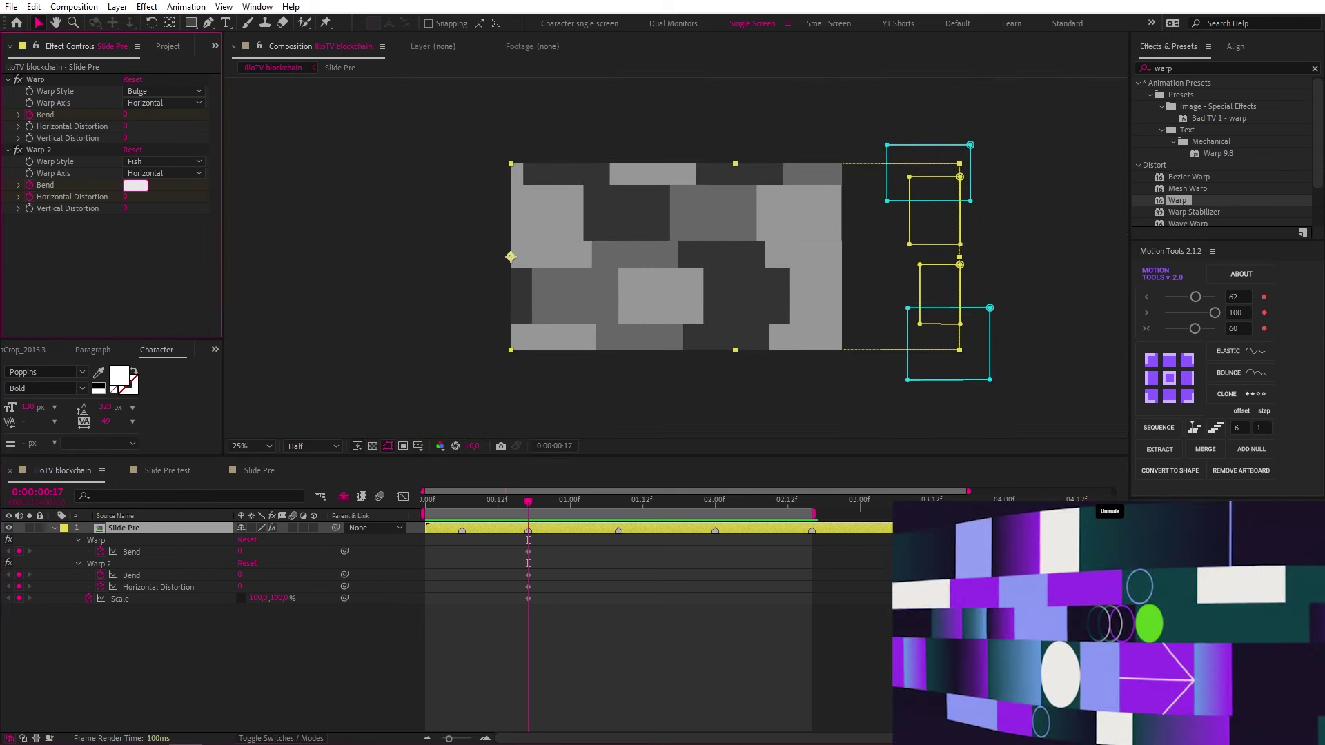
type("-4")
left_click(125, 198)
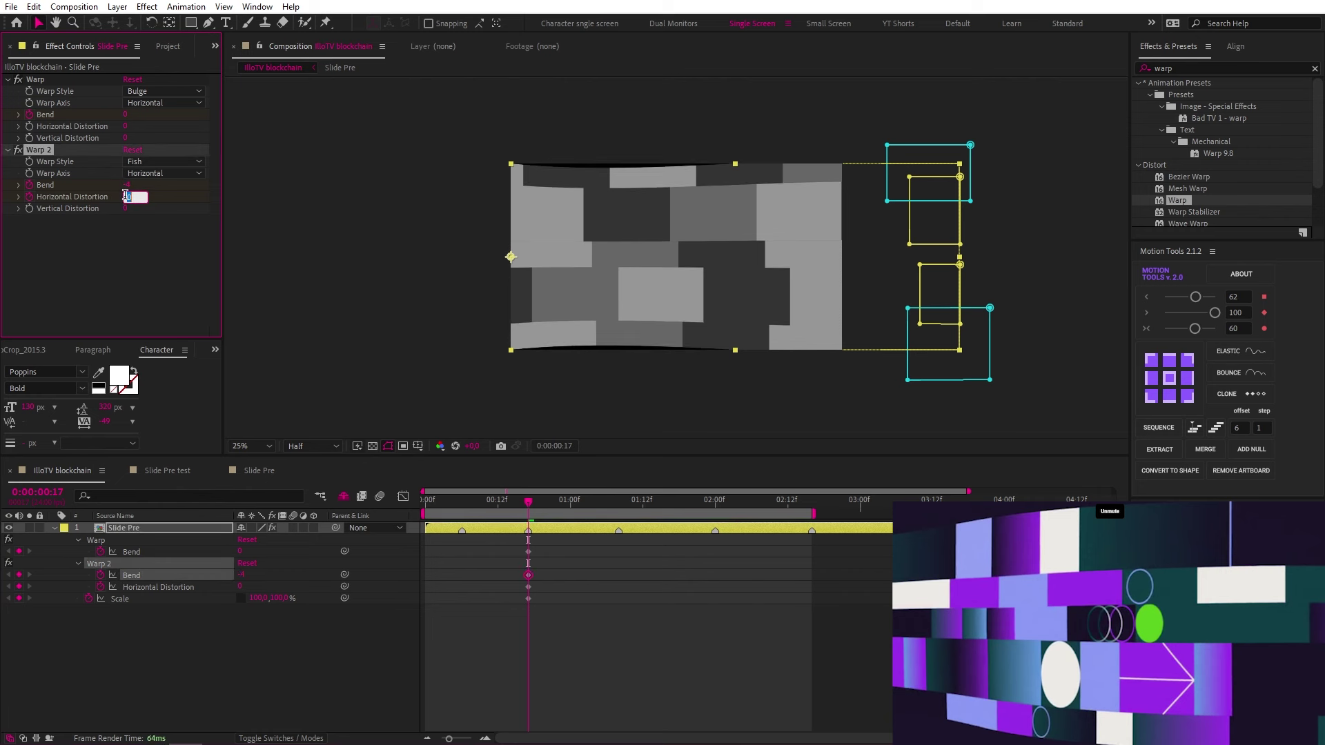
type("10")
left_click(127, 114)
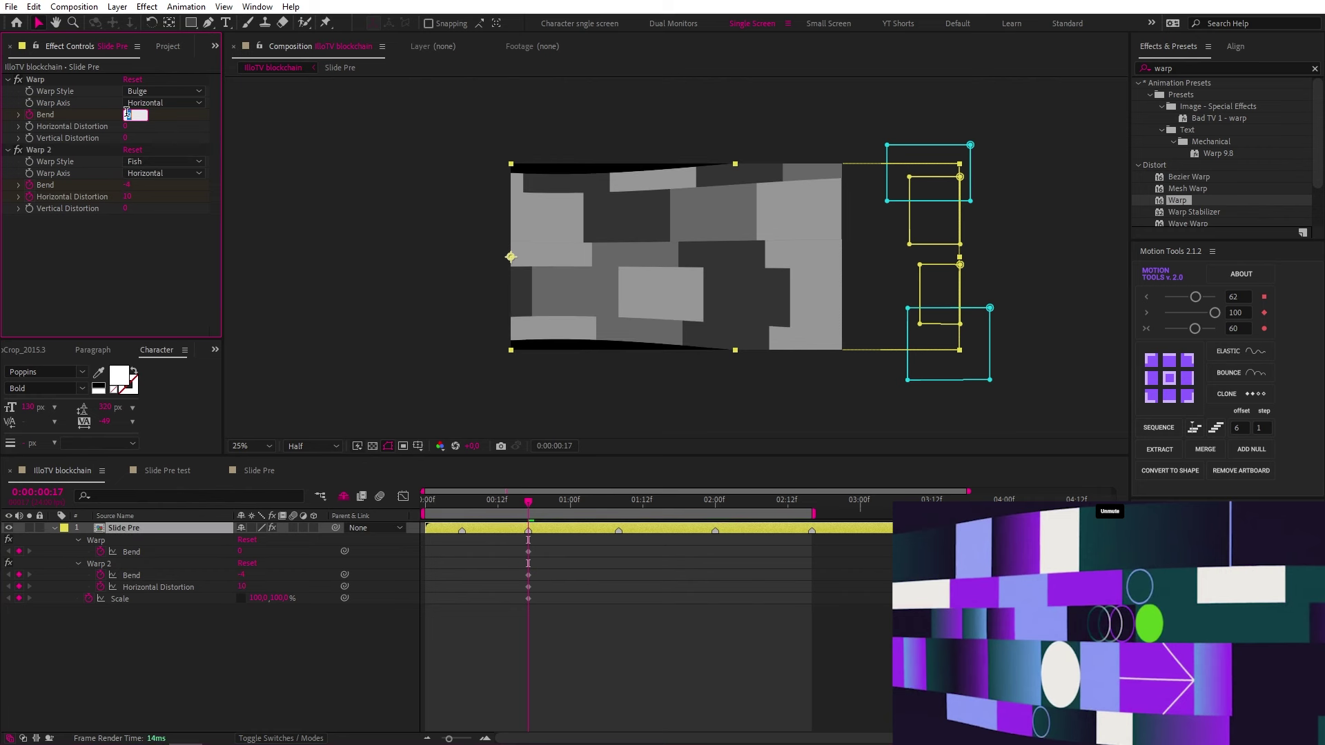
type("12")
left_click(632, 648)
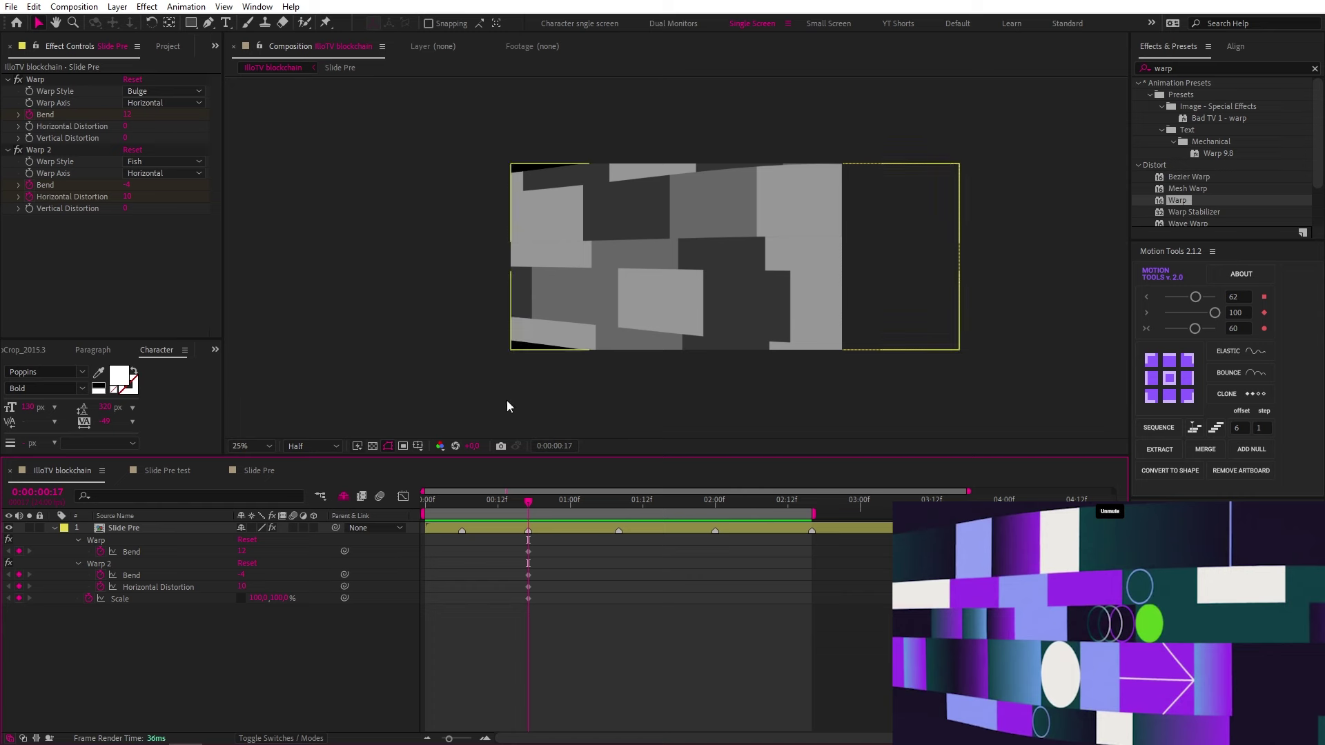
left_click(350, 48)
left_click(365, 62)
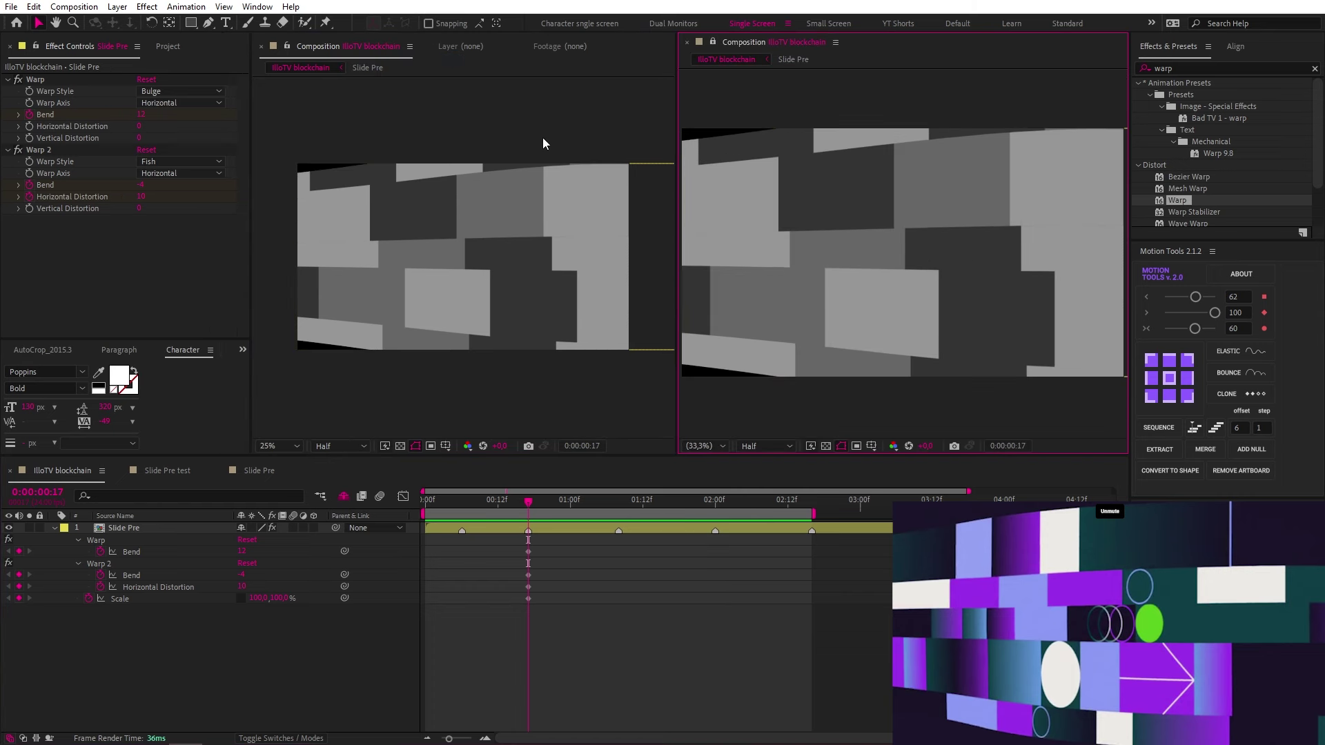
Open the Slide Pre precomp and move the Illo layer's anchor point to its right edge
left_click(446, 334)
double_click(545, 529)
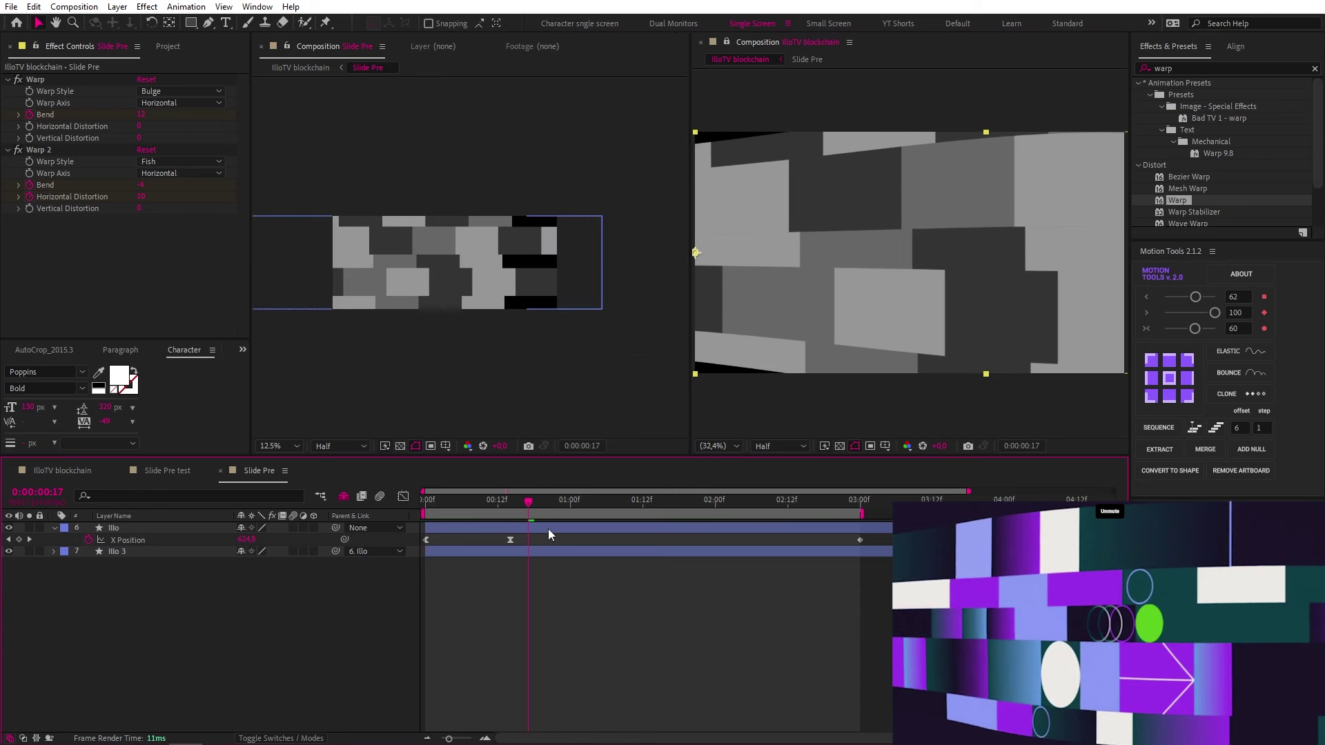
left_click(547, 529)
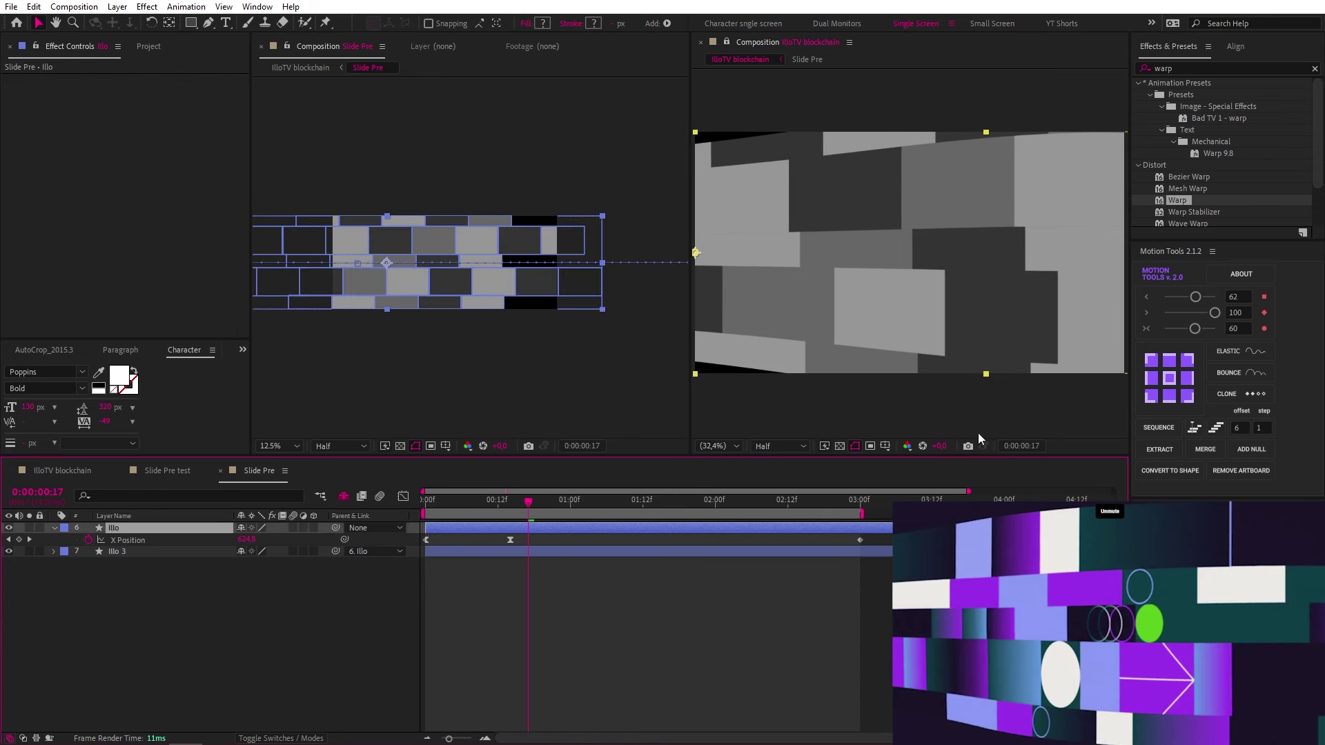
left_click(1170, 379)
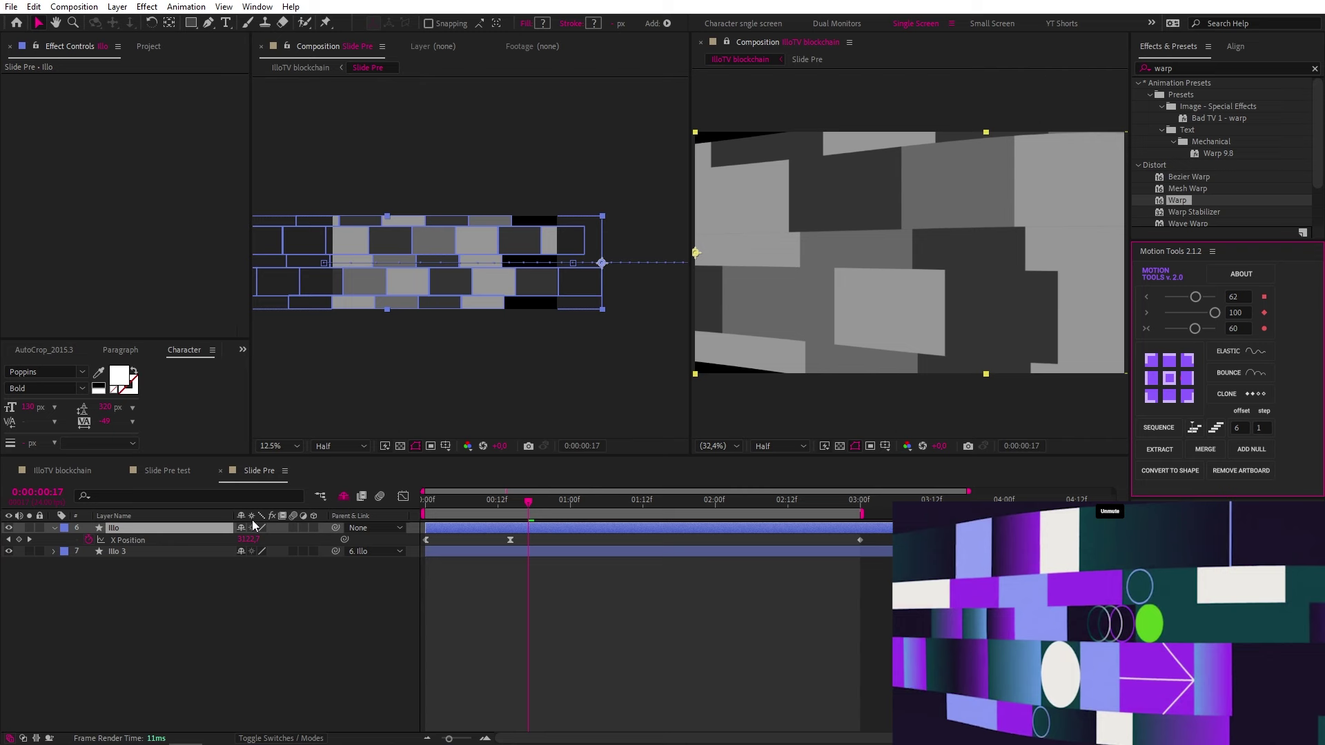
Reduce the Illo layer's Scale to 79%, then nudge it down to 77%
key("s")
left_click(257, 539)
type("79")
key("Return")
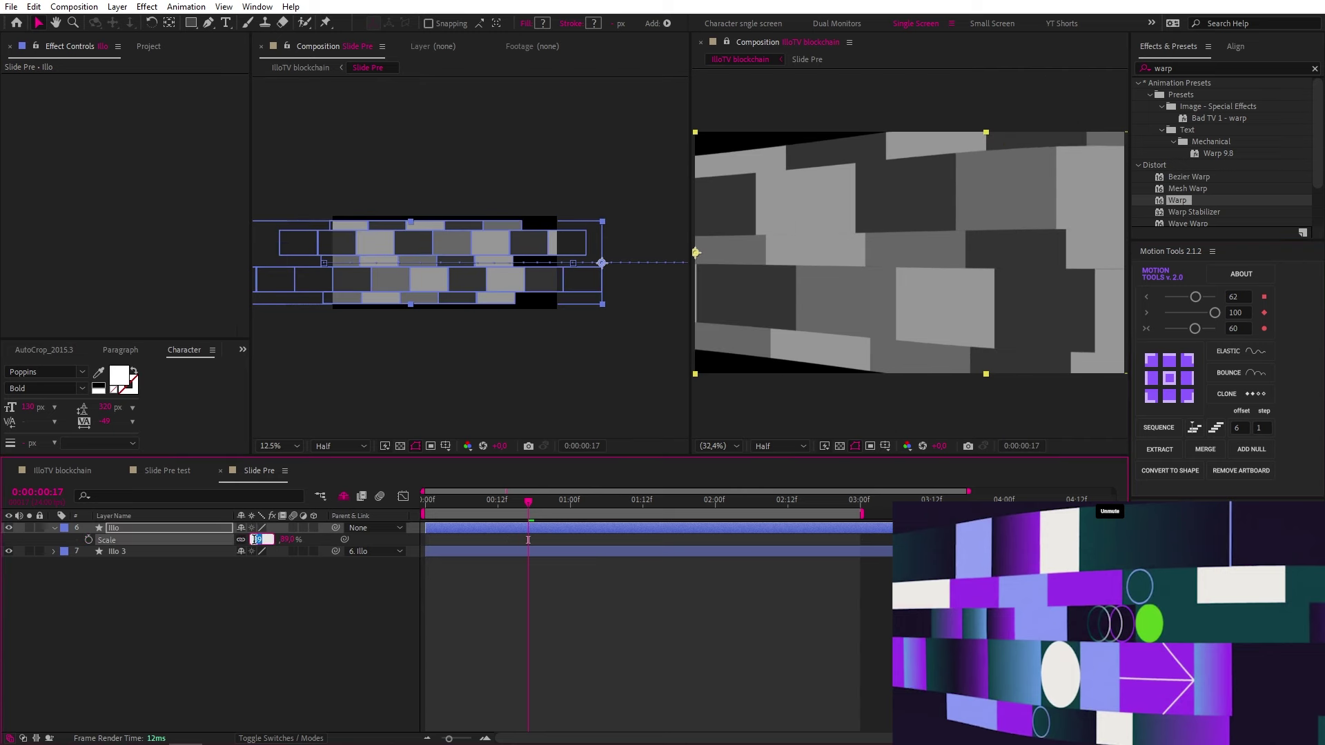
left_click(255, 540)
key("Down")
key("Down")
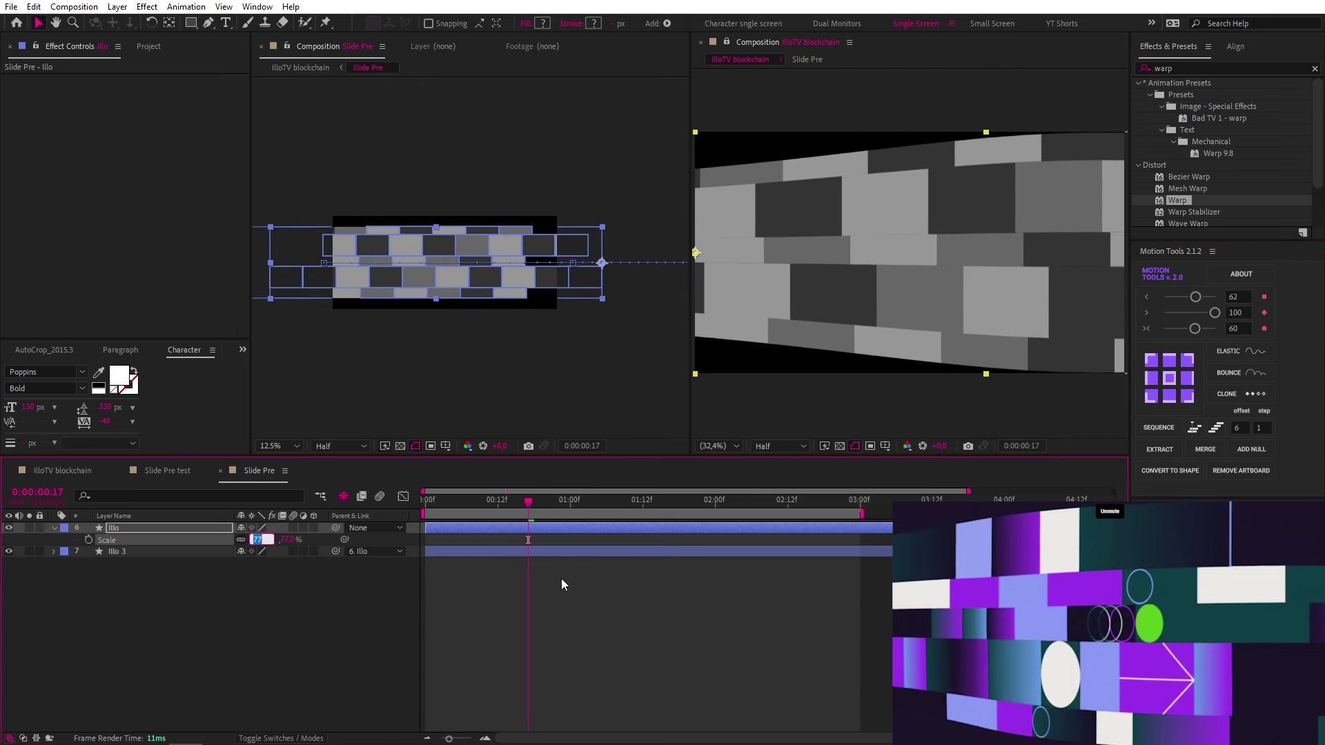
left_click(586, 589)
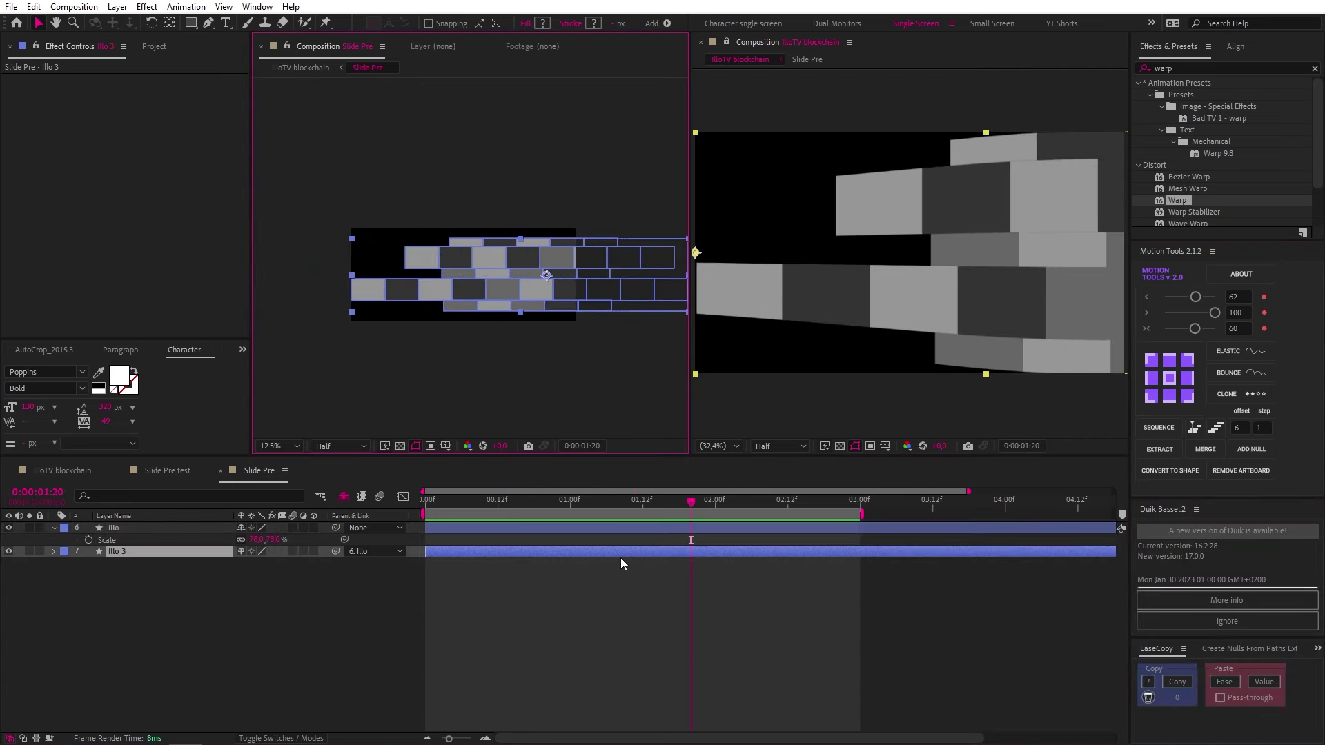
Move the Illo 4 block left in Slide Pre and rename the layer
left_click_drag(556, 297, 387, 276)
key("Return")
key("Return")
key("ctrl+[")
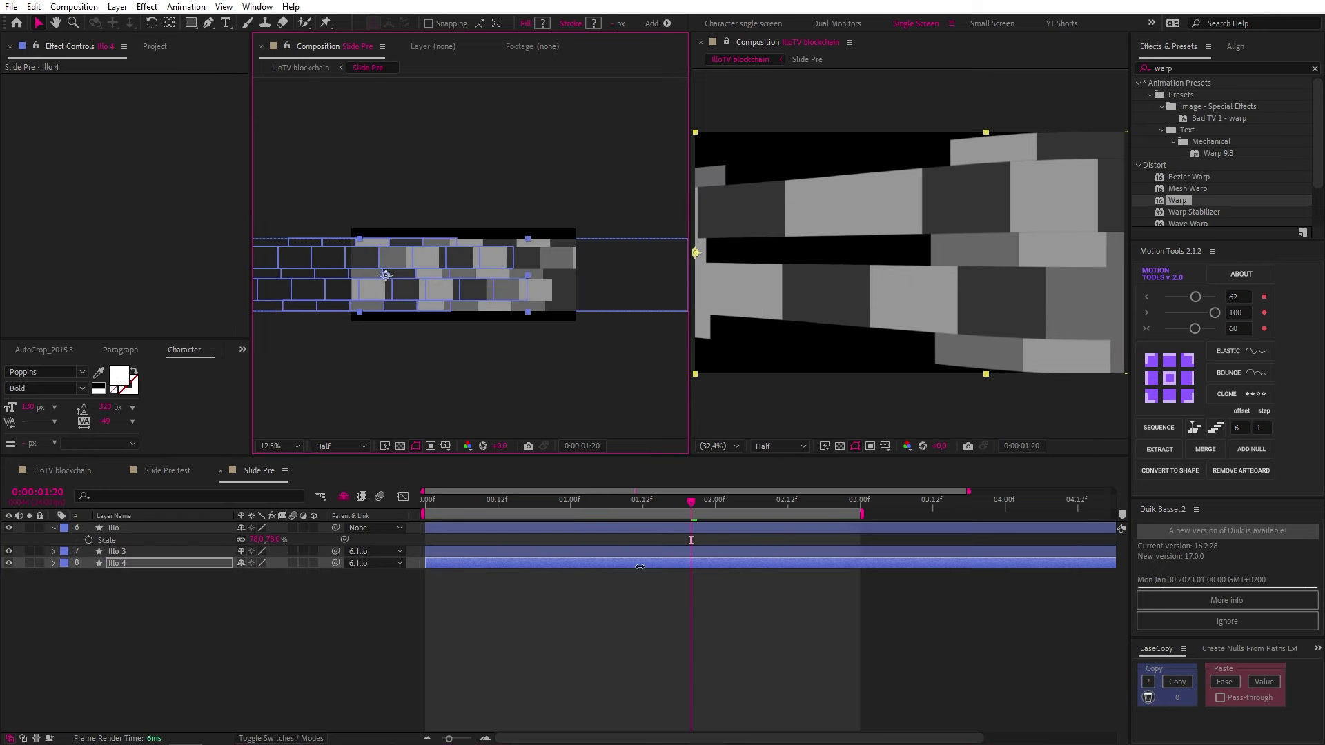
Switch to the IlloTV blockchain composition in a single large view and move to frame 6
left_click(291, 69)
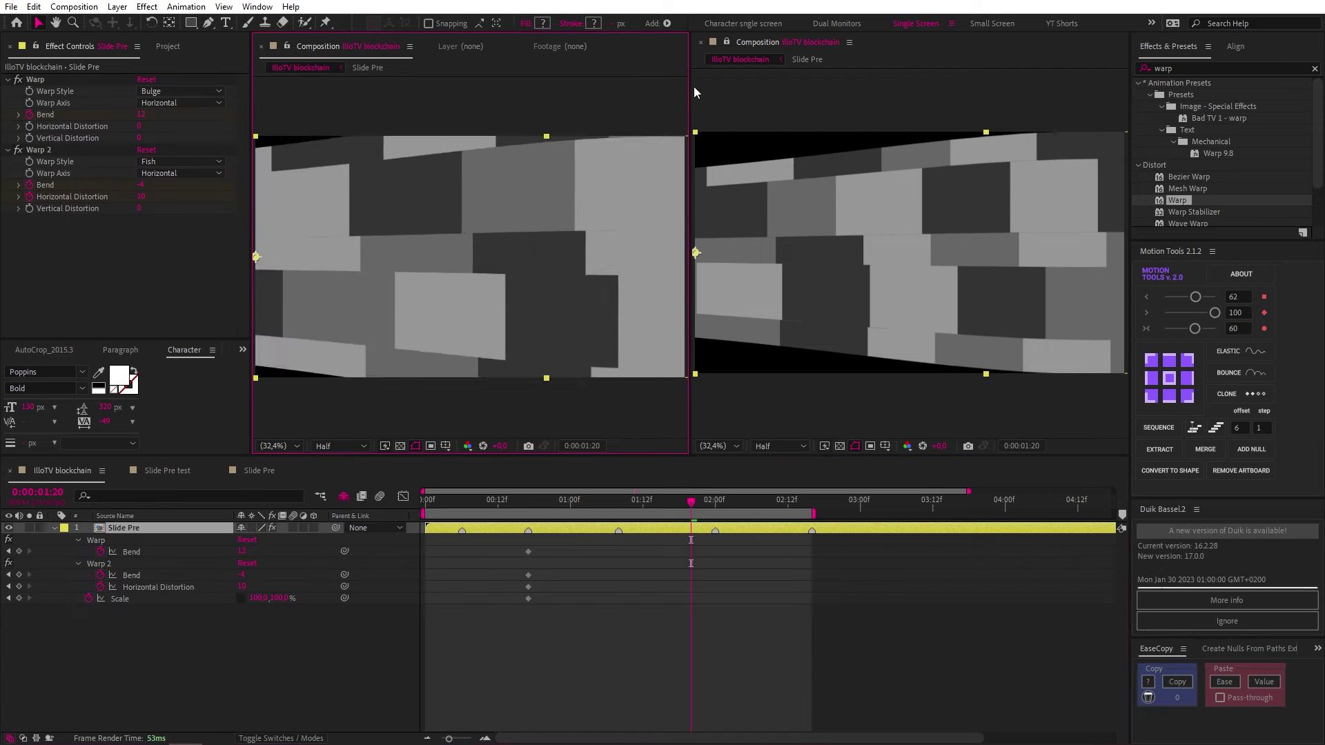
left_click(701, 42)
left_click(575, 501)
left_click_drag(561, 504, 528, 506)
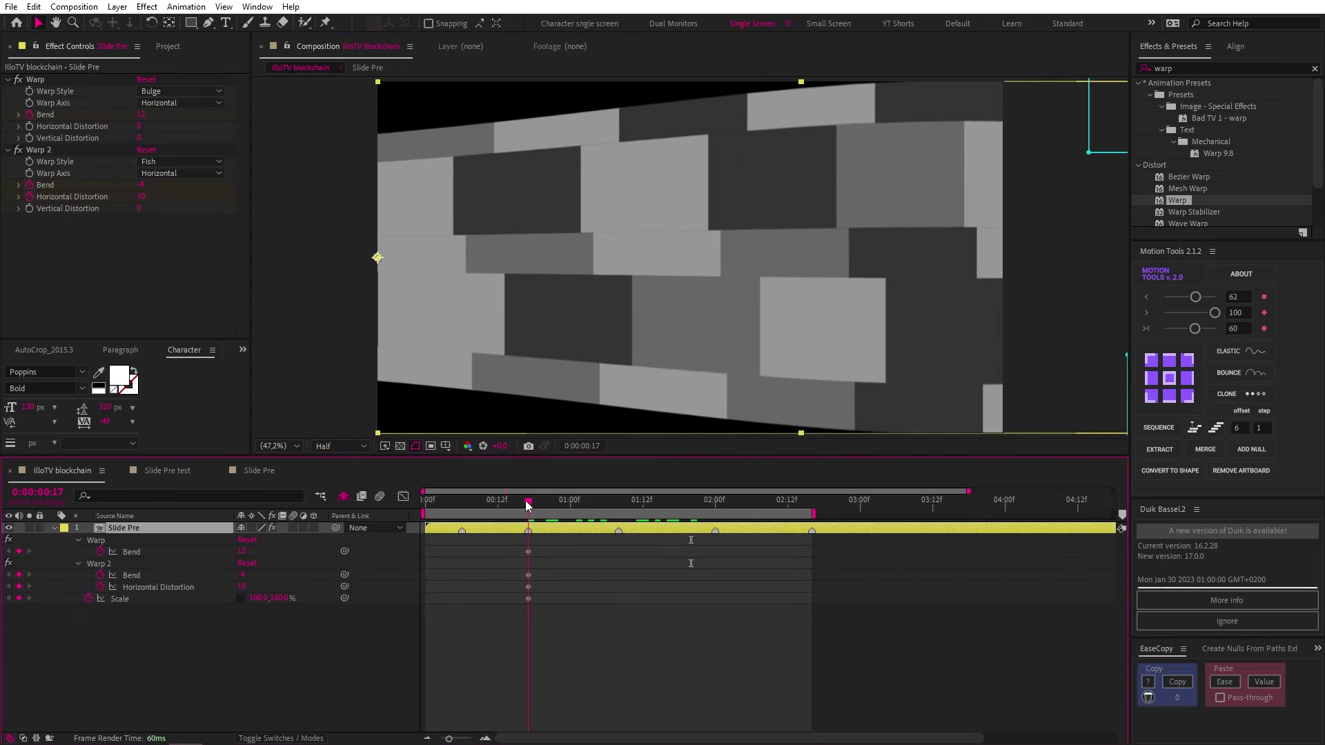
left_click_drag(520, 585, 541, 545)
left_click(464, 508)
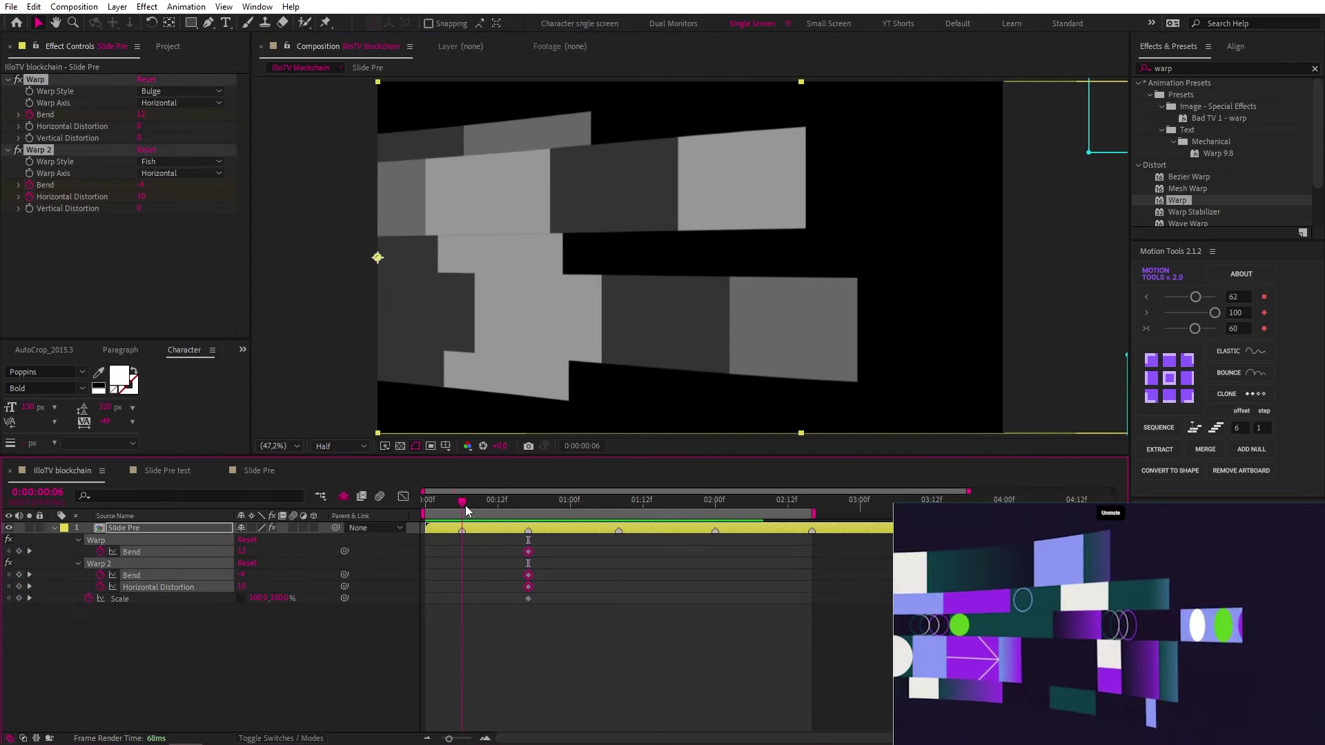
Key Warp Bend 5, Warp 2 Bend -10 and Horizontal Distortion 20, then scrub to preview
left_click(142, 115)
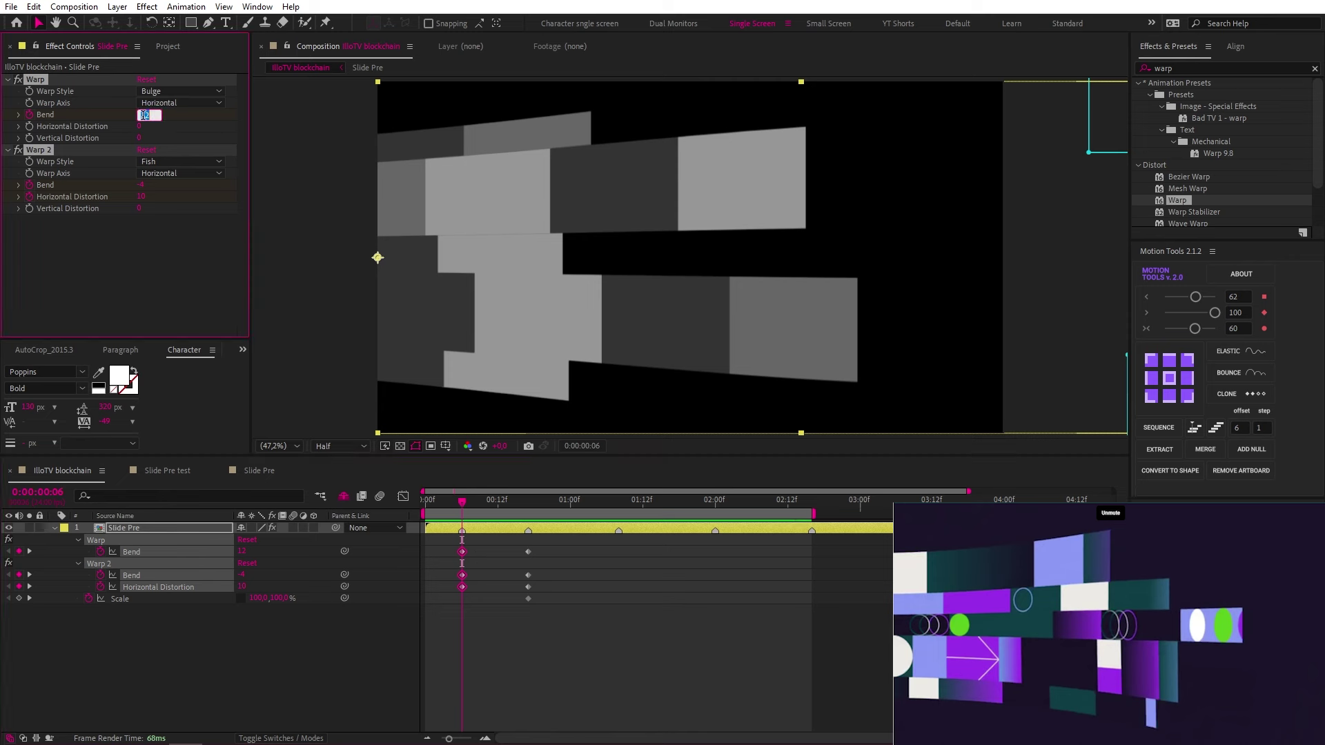
type("5")
left_click(142, 185)
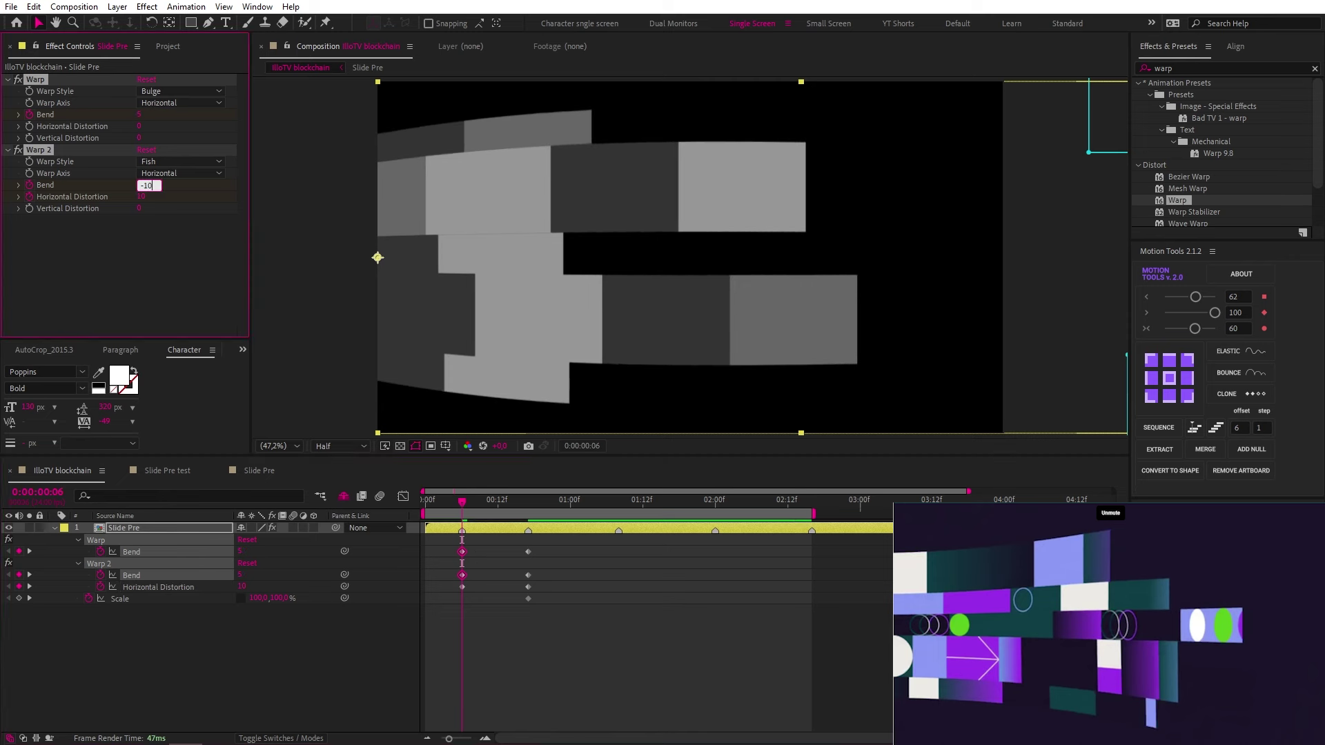
left_click(142, 196)
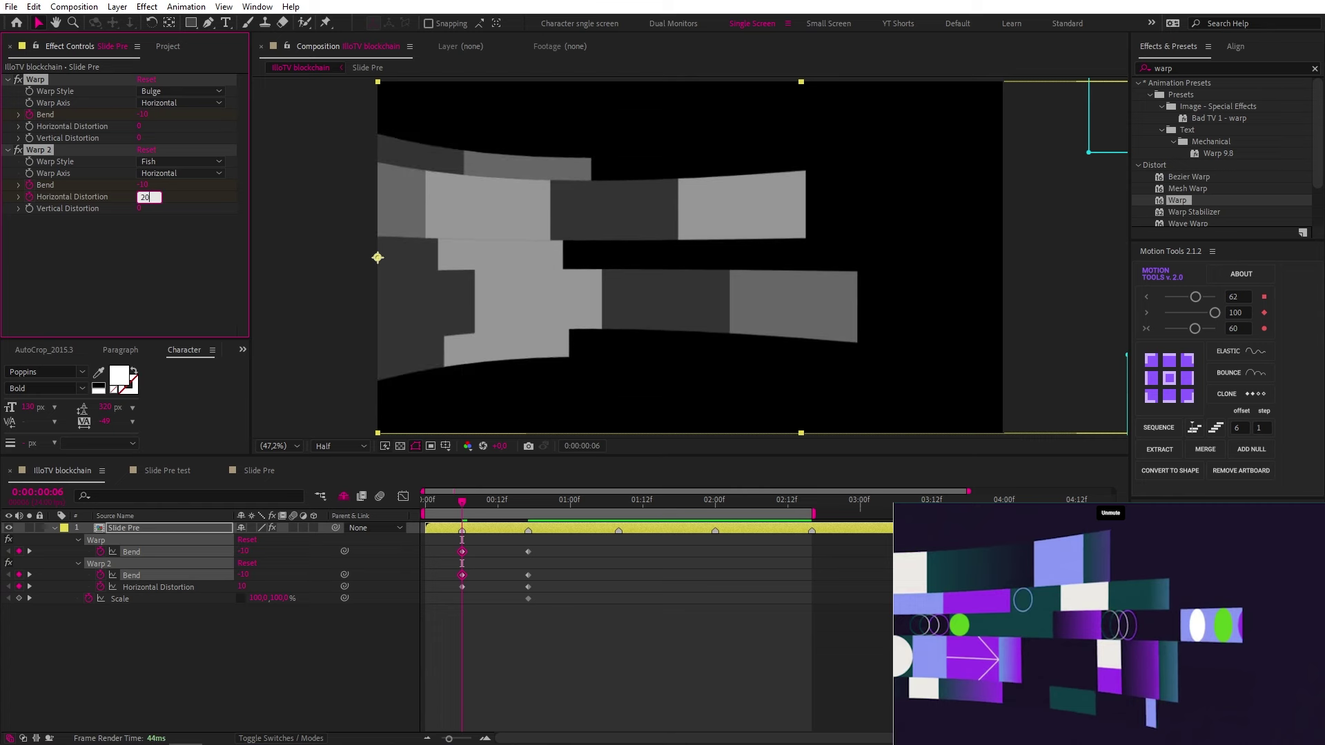
left_click(207, 294)
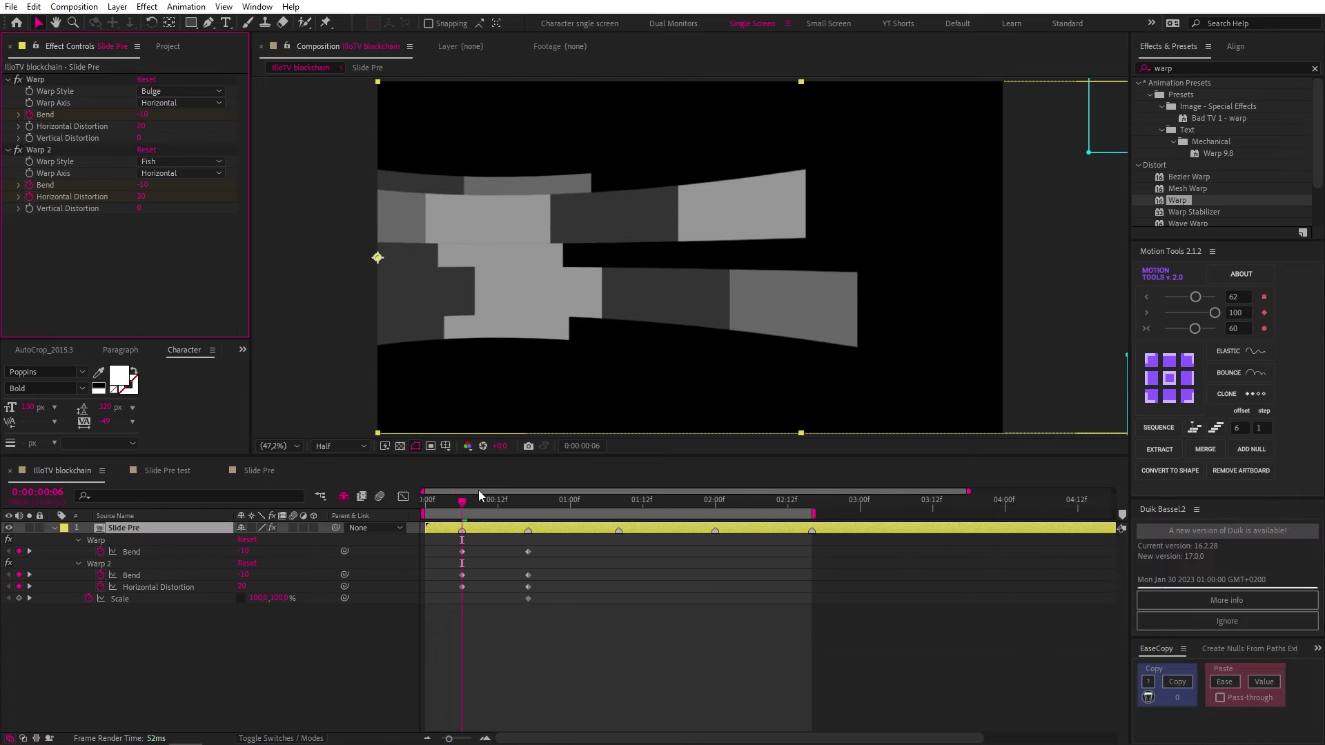
left_click_drag(462, 509, 618, 512)
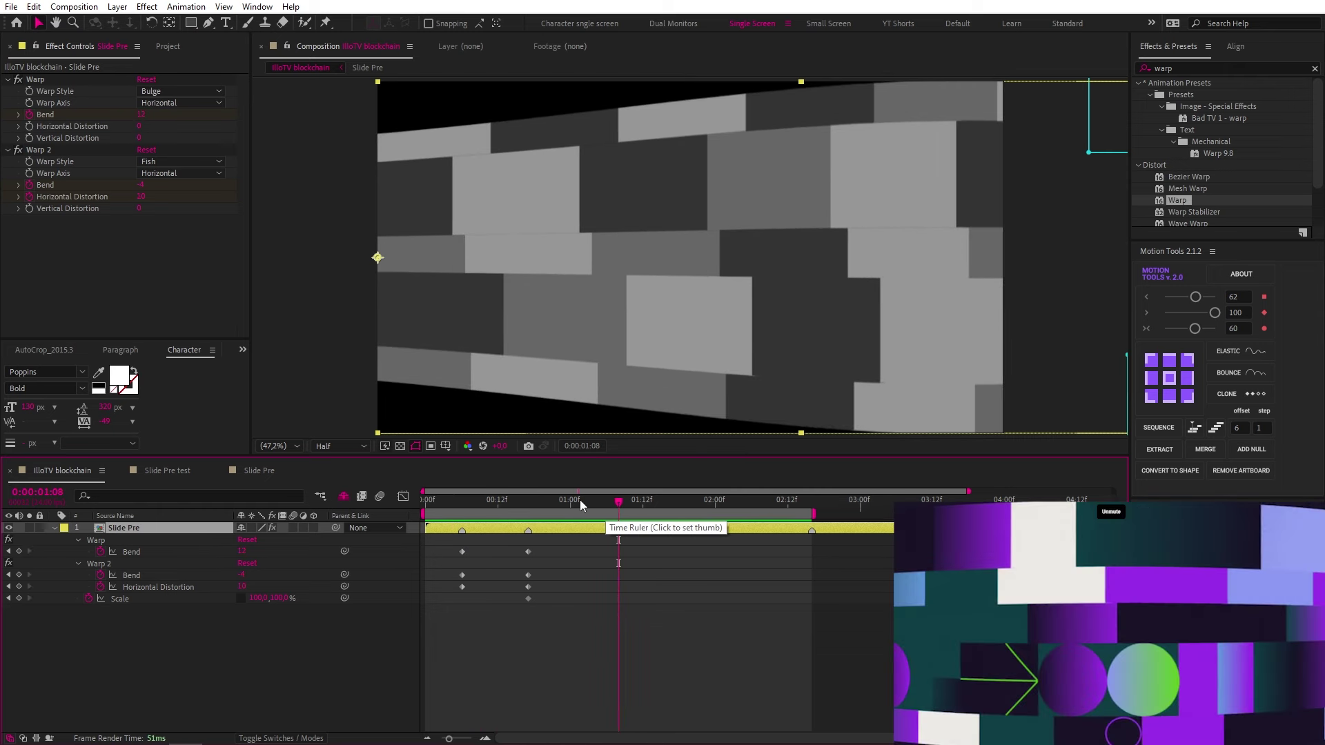
At 1:08 key Warp 2 Bend and Horizontal Distortion to 0 and add a Scale keyframe
left_click(142, 185)
type("0")
key("Tab")
type("0")
key("Return")
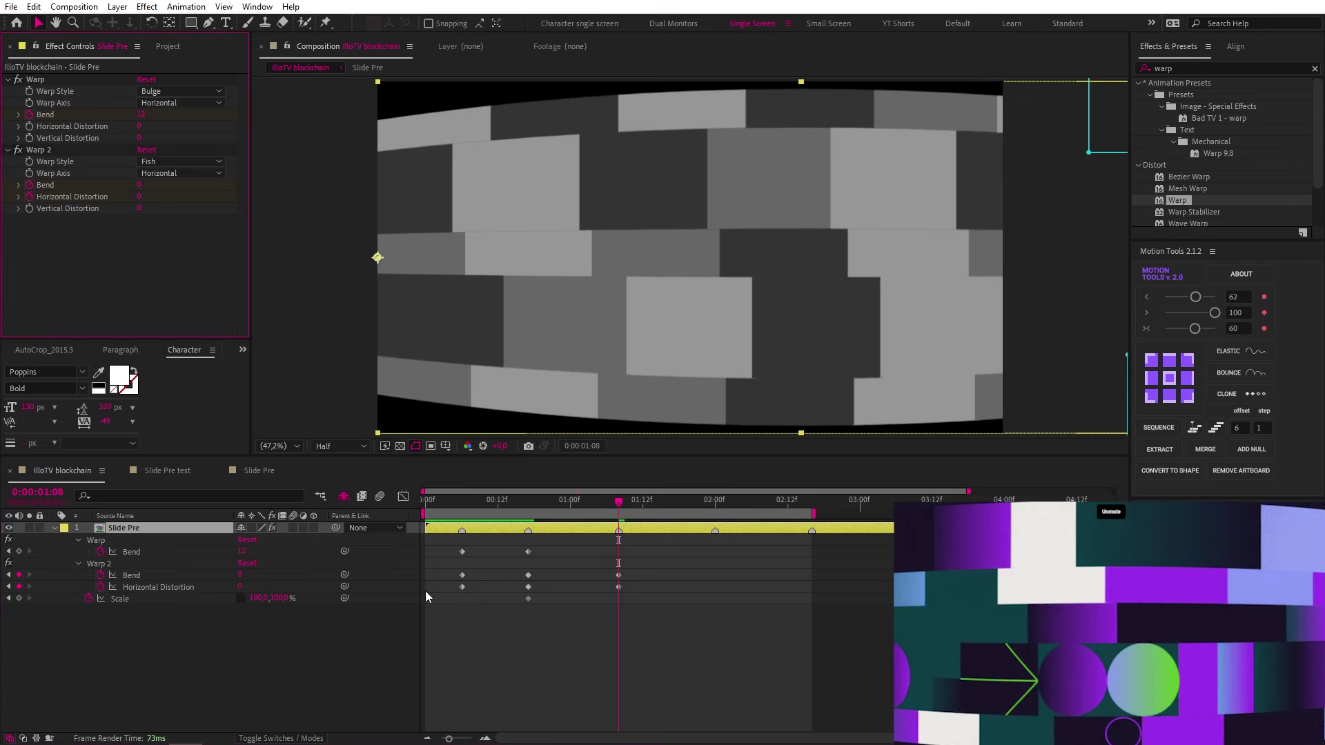
left_click(280, 599)
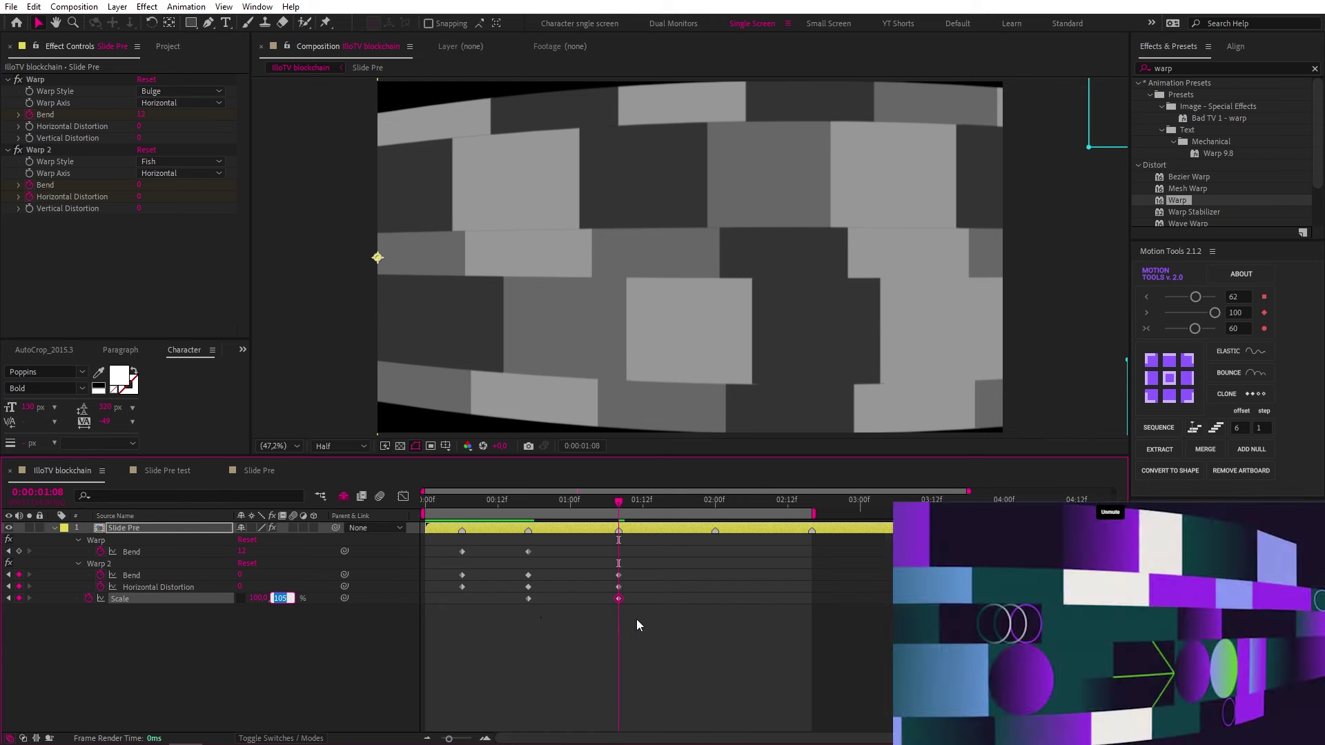
At 2:00 add keyframes for Warp Bend, Warp 2 Bend, Horizontal Distortion and Scale
left_click(636, 619)
key("k")
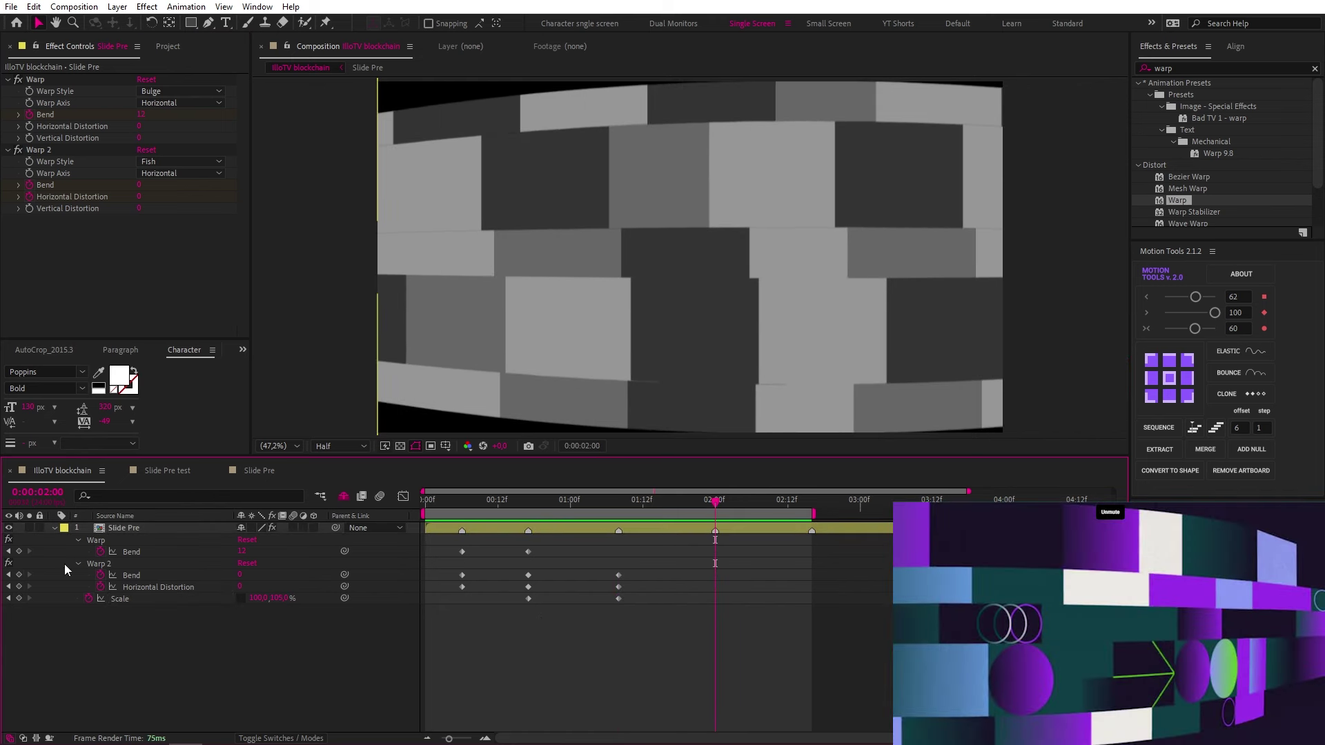
left_click(18, 551)
left_click(18, 575)
left_click(19, 587)
left_click(19, 598)
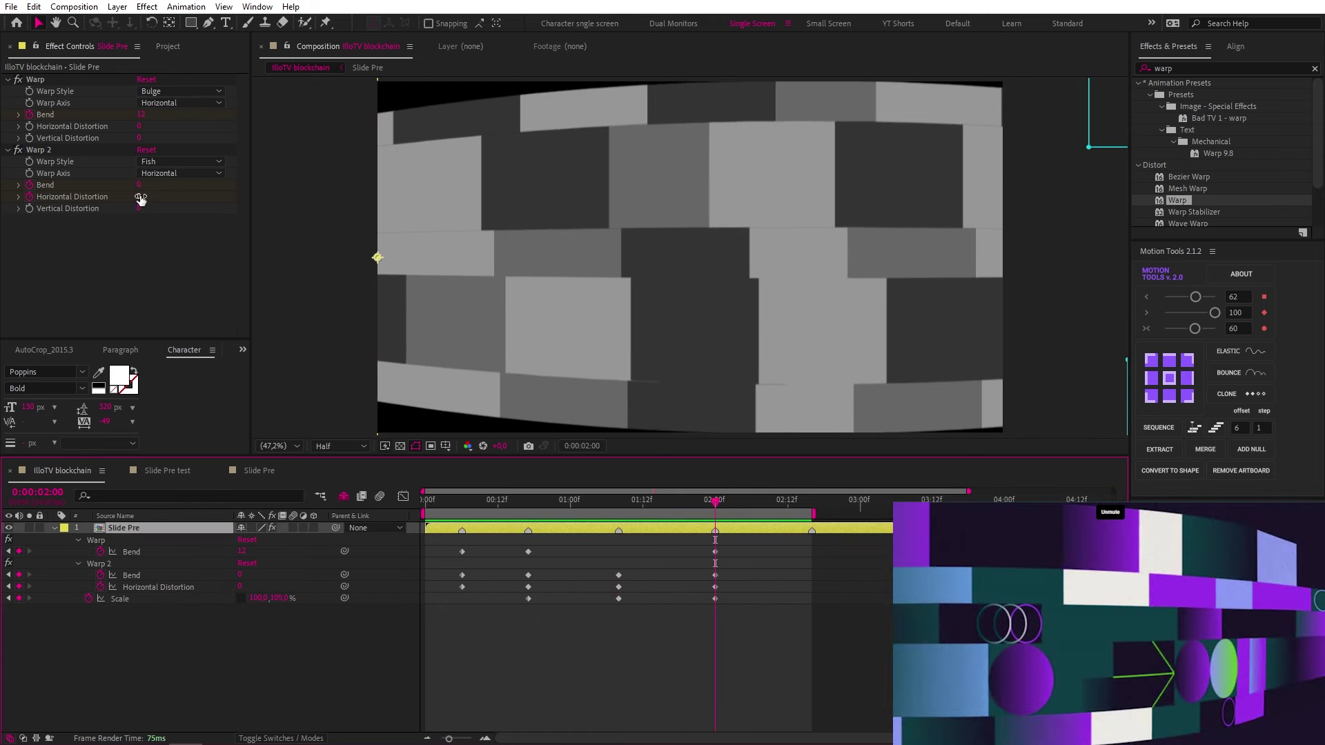
Set Horizontal Distortion to -25, Warp Bend to 7 and Scale to 100, 103%
left_click(139, 198)
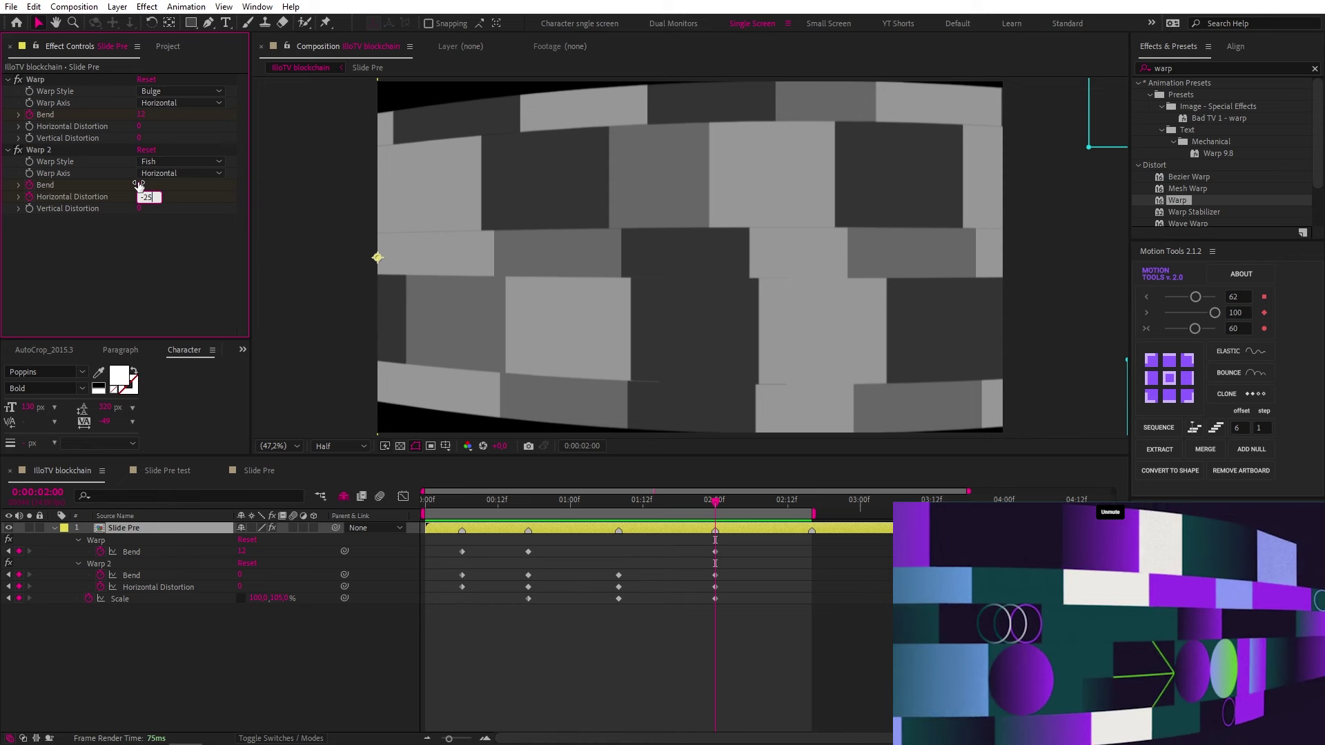
left_click(142, 116)
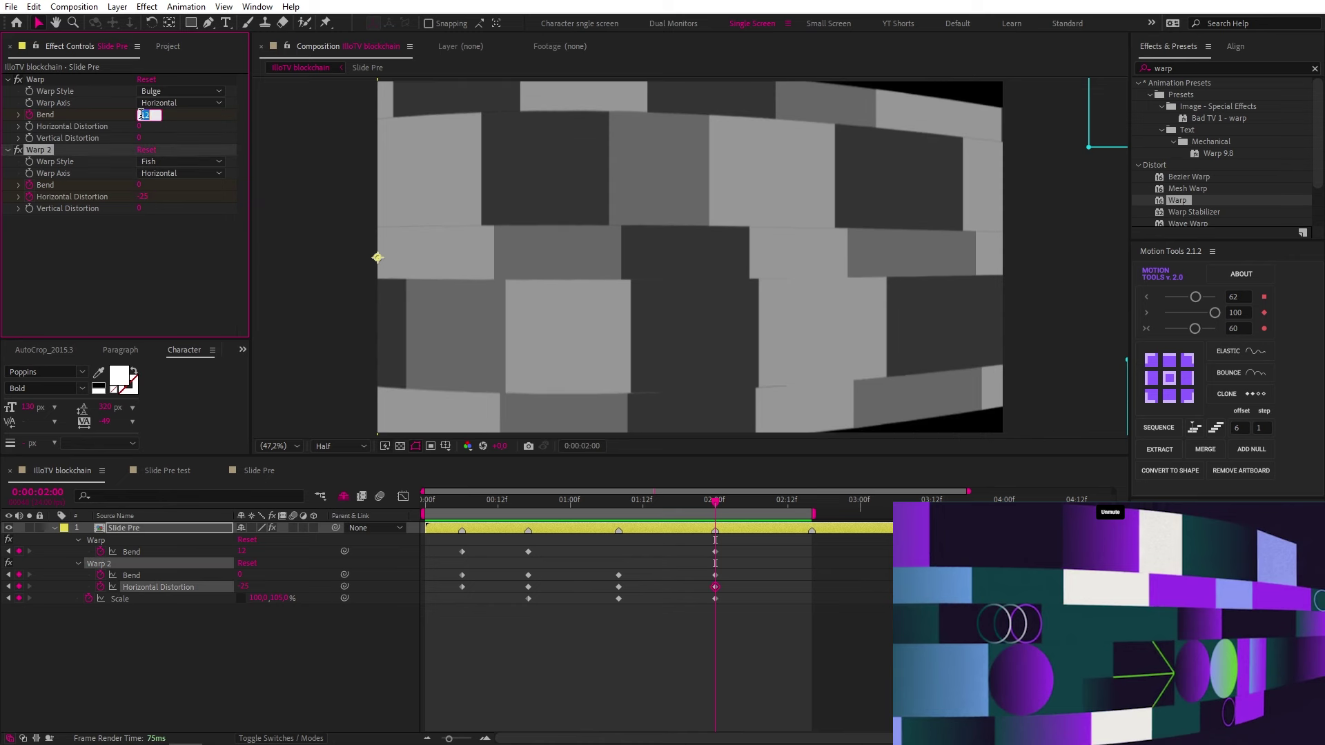
type("7")
left_click(306, 607)
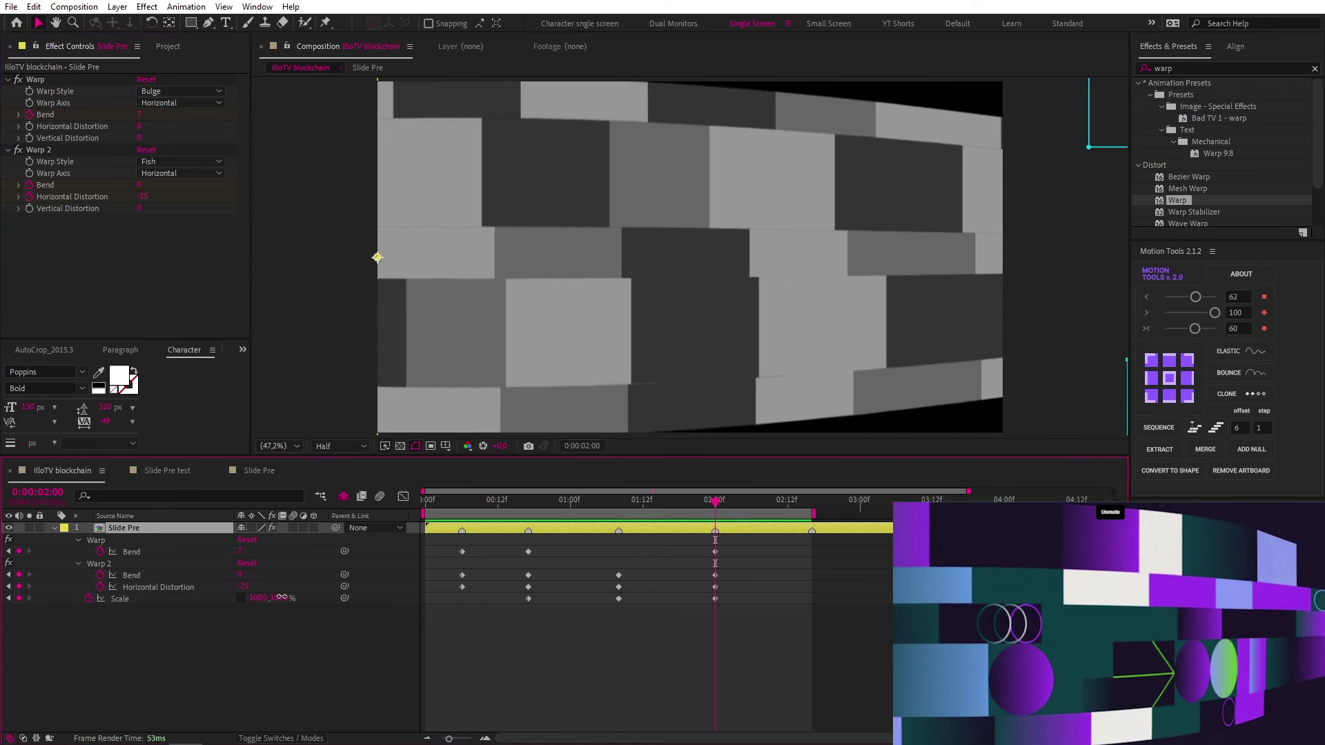
left_click(281, 597)
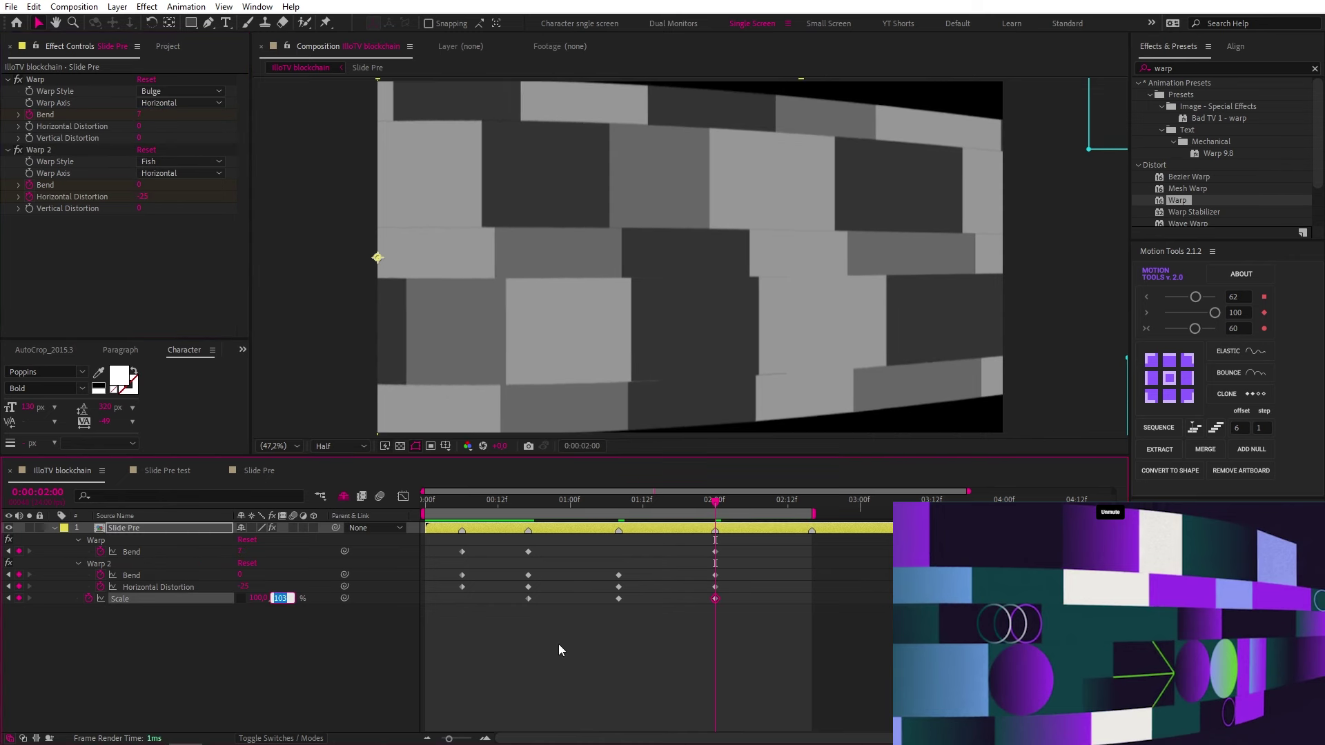
left_click(661, 647)
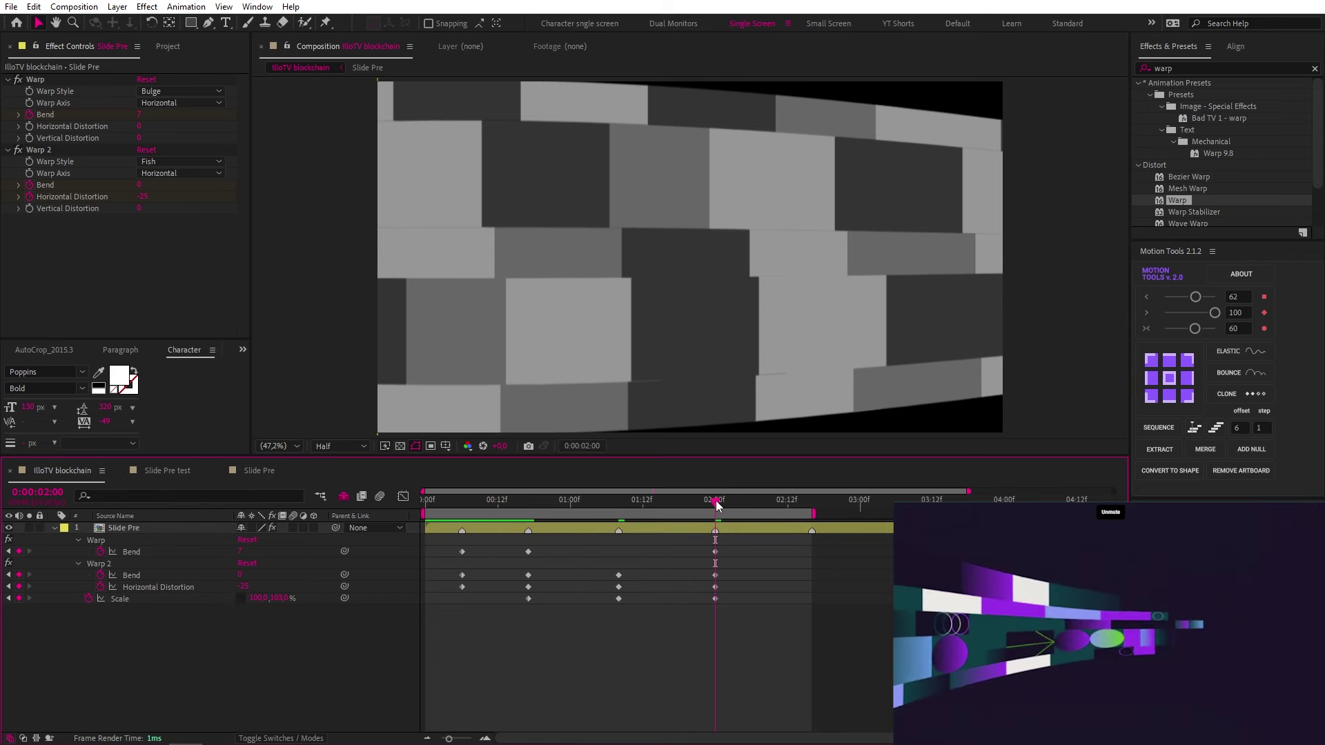
Just past 2:00 add Warp, Distortion and Scale keyframes, with the Position keyframe at 2:00
mouse_move(717, 506)
left_mouse_down()
mouse_move(805, 511)
mouse_move(733, 513)
left_mouse_up()
left_click(19, 551)
left_click(18, 575)
left_click(19, 587)
left_click(19, 598)
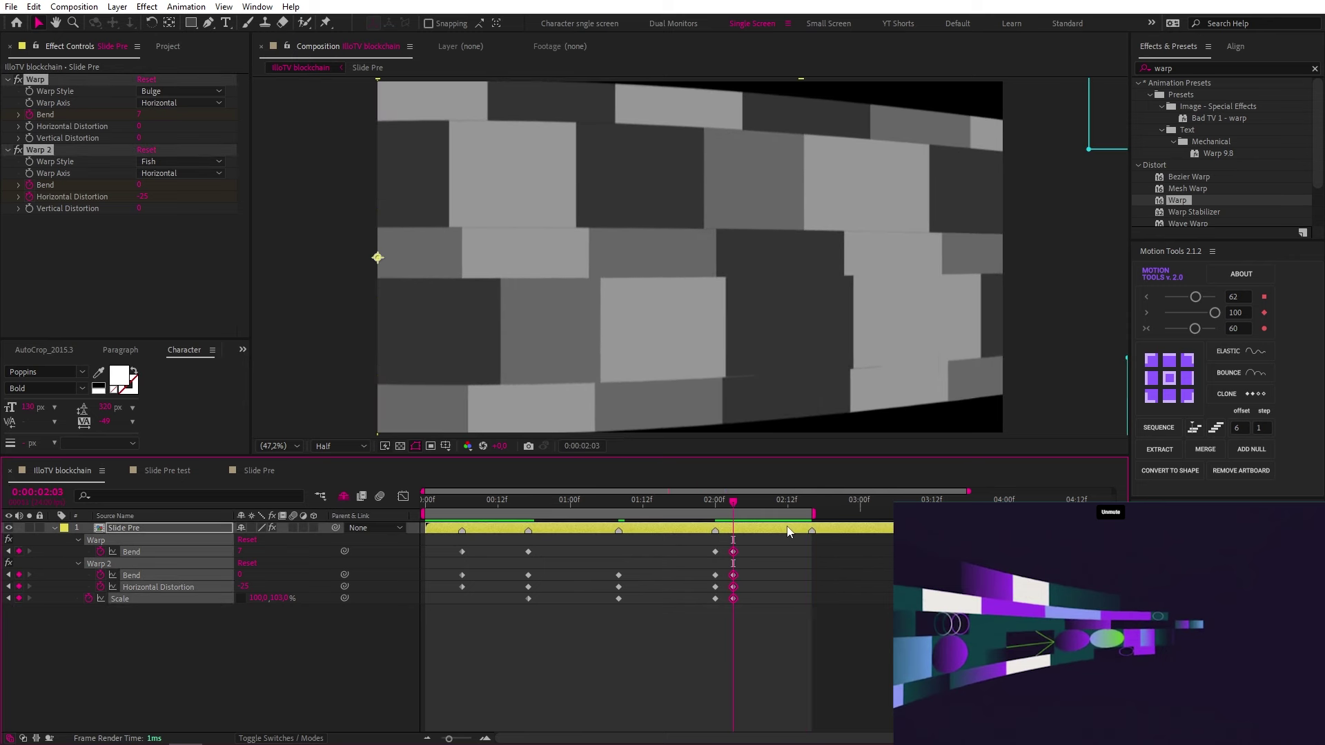
key("alt+shift+p")
left_click_drag(737, 598, 721, 602)
left_click(743, 603)
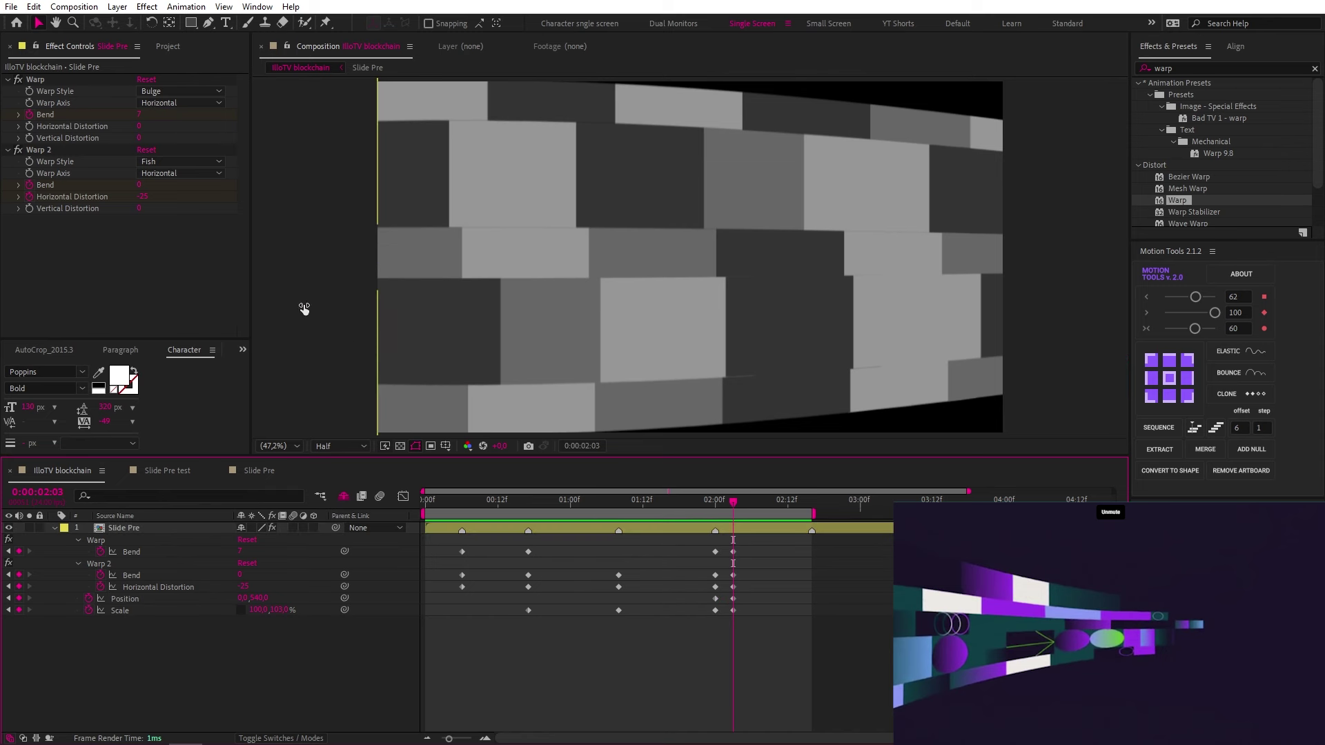
Key Warp Bend 10, Warp 2 Bend 10 and Horizontal Distortion -60
left_click(139, 116)
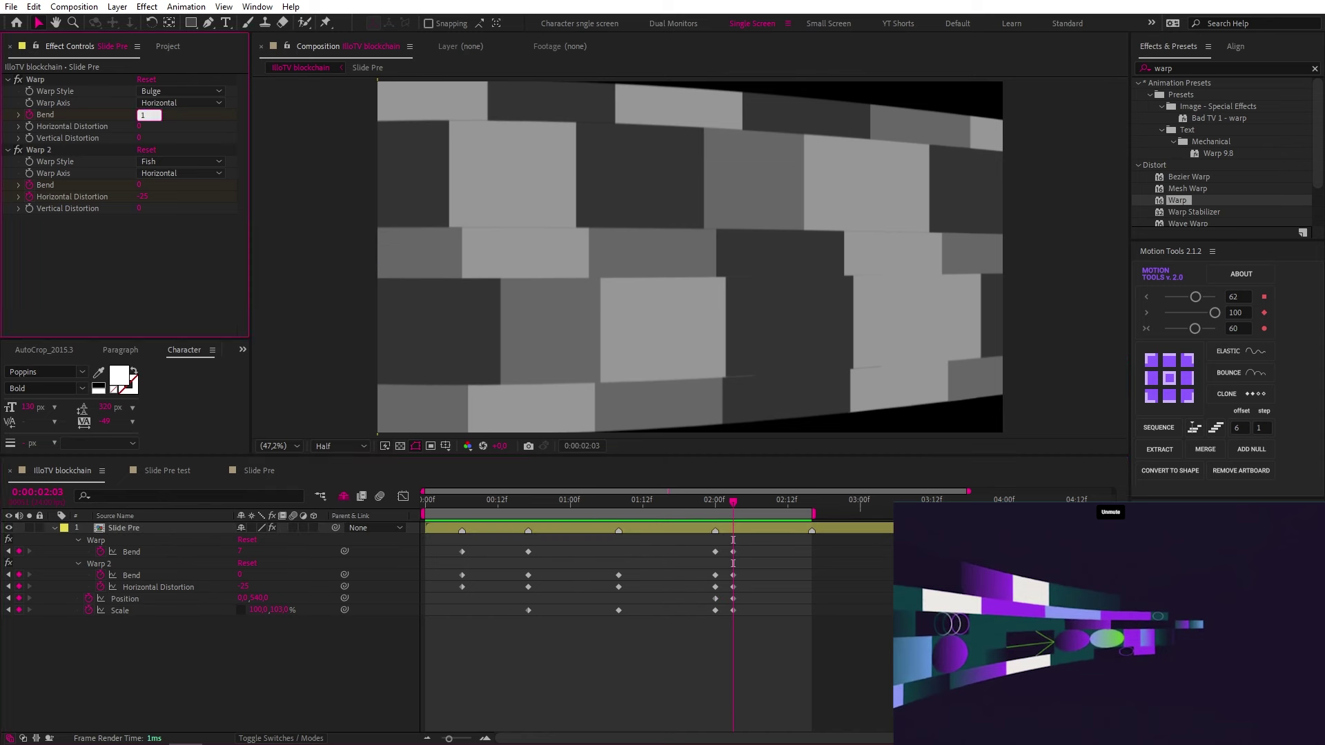
type("10")
left_click(139, 186)
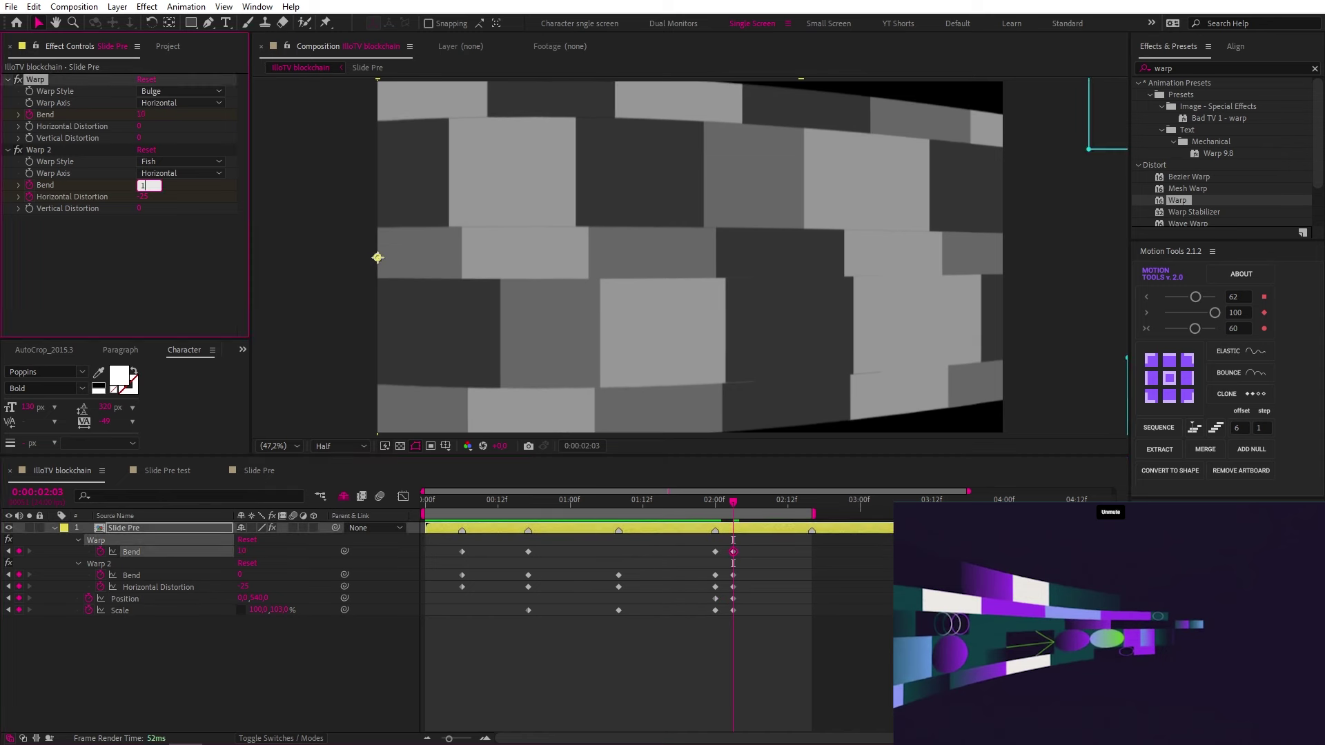
type("10")
left_click(142, 200)
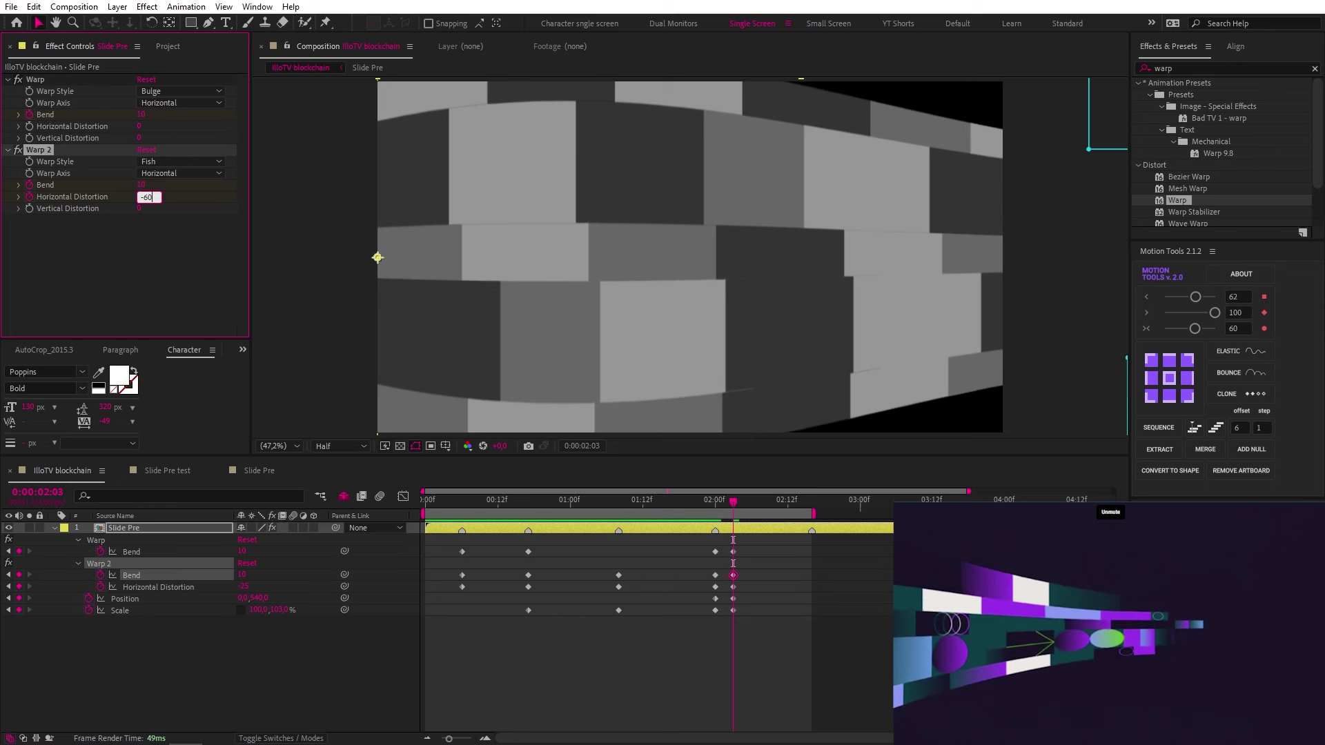
type("-60")
key("Return")
Squash vertical scale to 70%, slide the strip far left, and select the 2:03 keyframes
left_click(278, 610)
type("70")
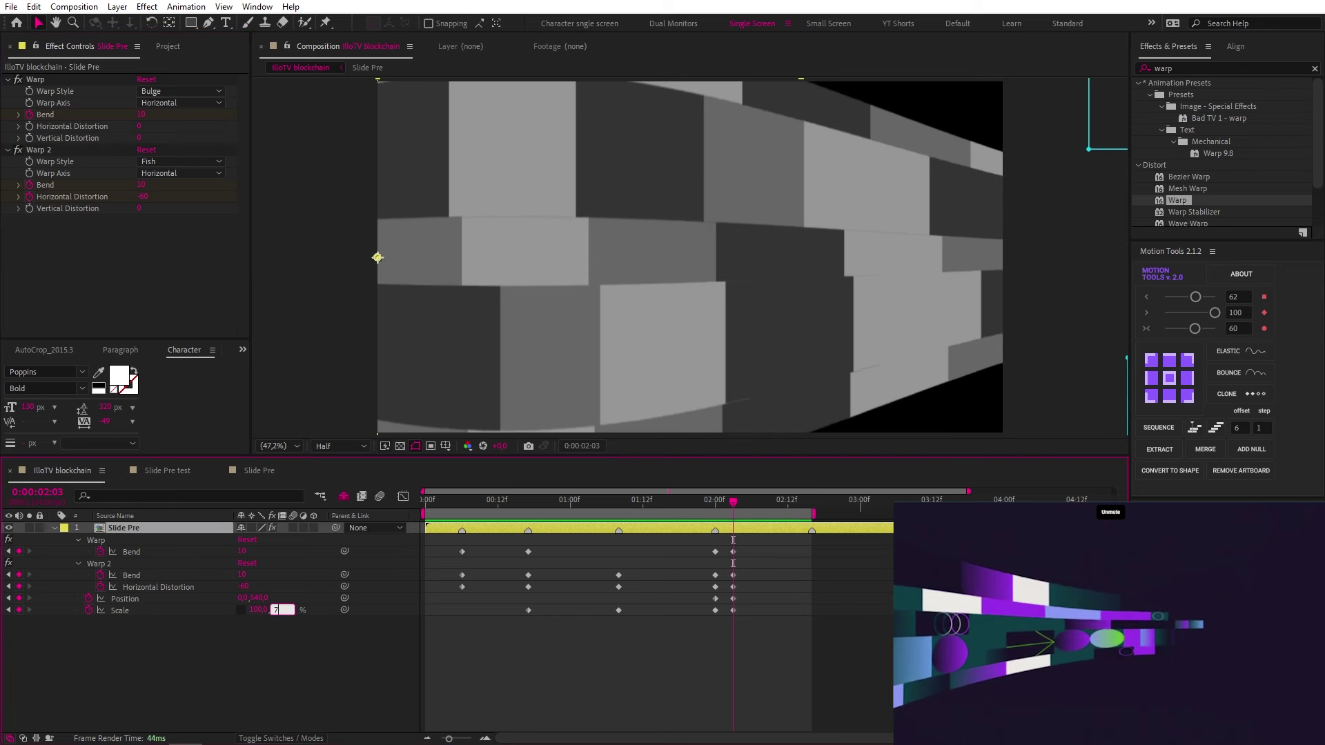
key("Return")
left_click_drag(243, 598, 52, 598)
left_click_drag(742, 542, 727, 619)
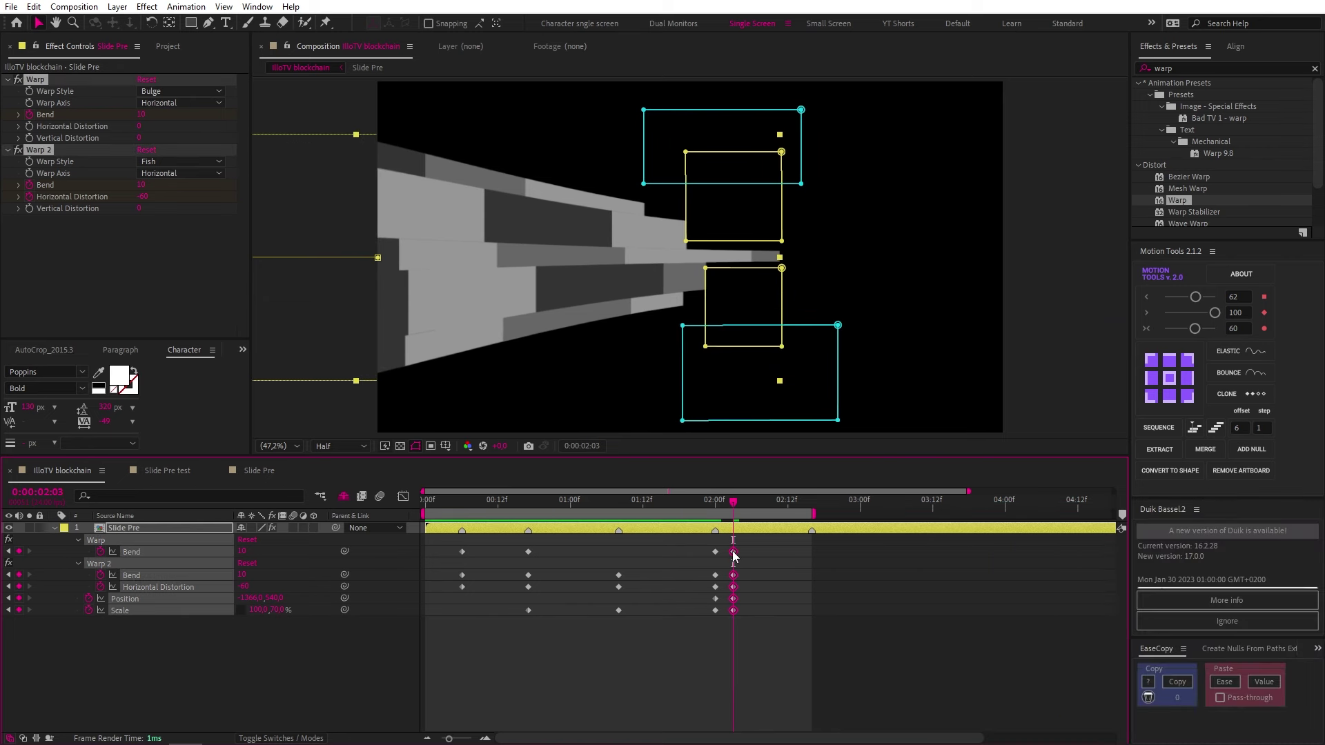
Shift the closing keyframes to about 2:18 and make all keyframes auto-Bezier
left_click_drag(732, 551, 812, 554)
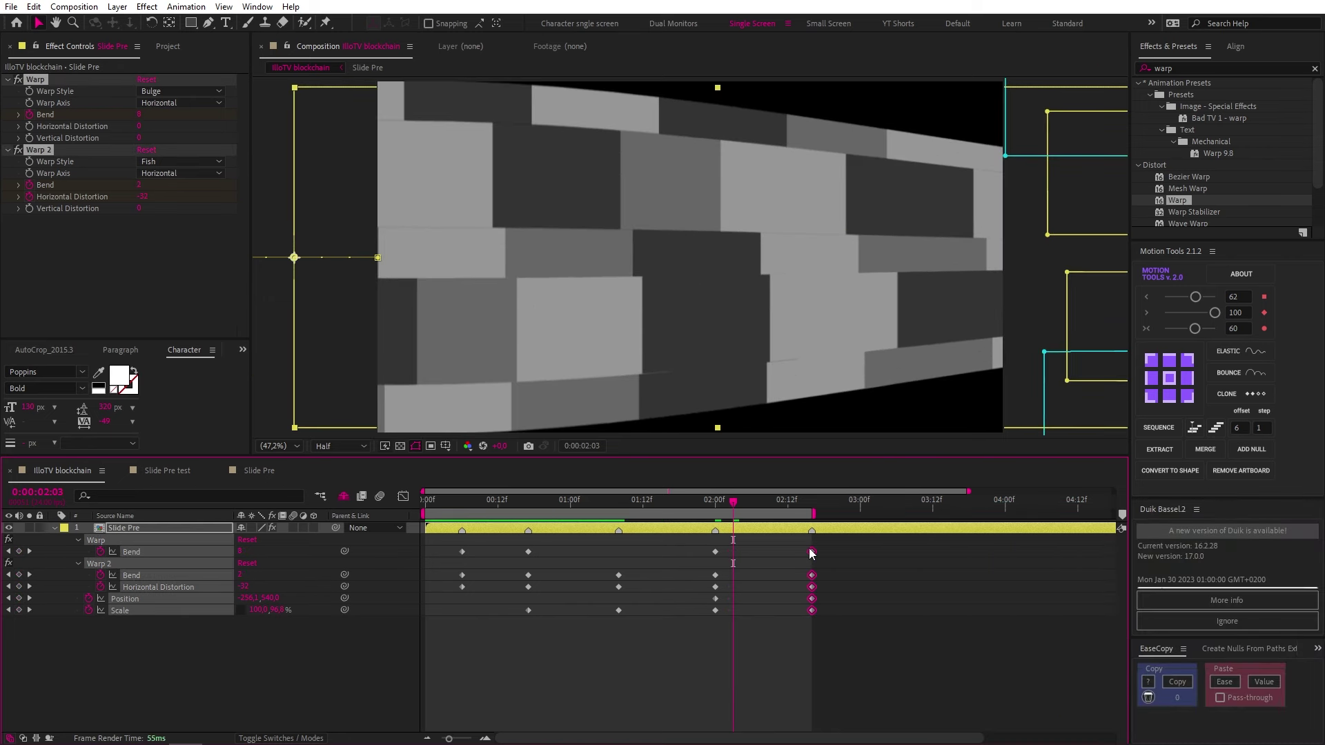
left_click(804, 556)
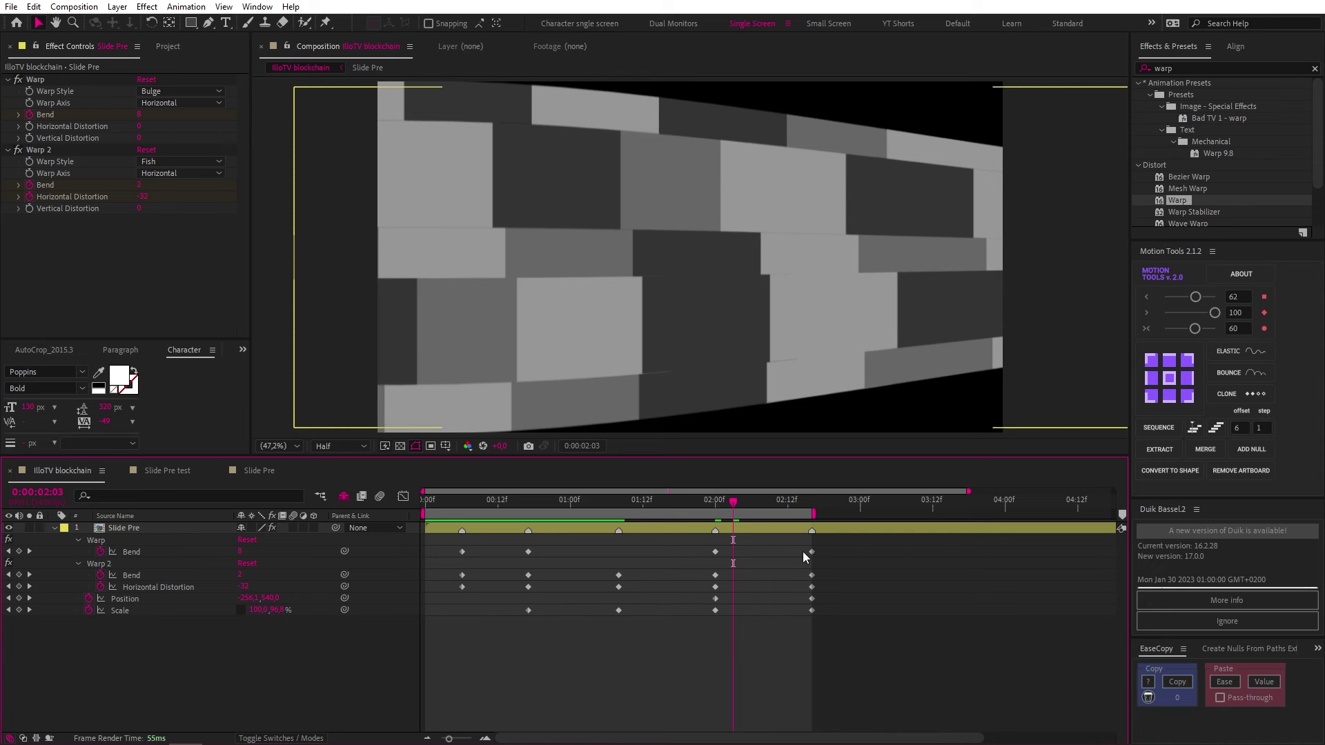
key("j")
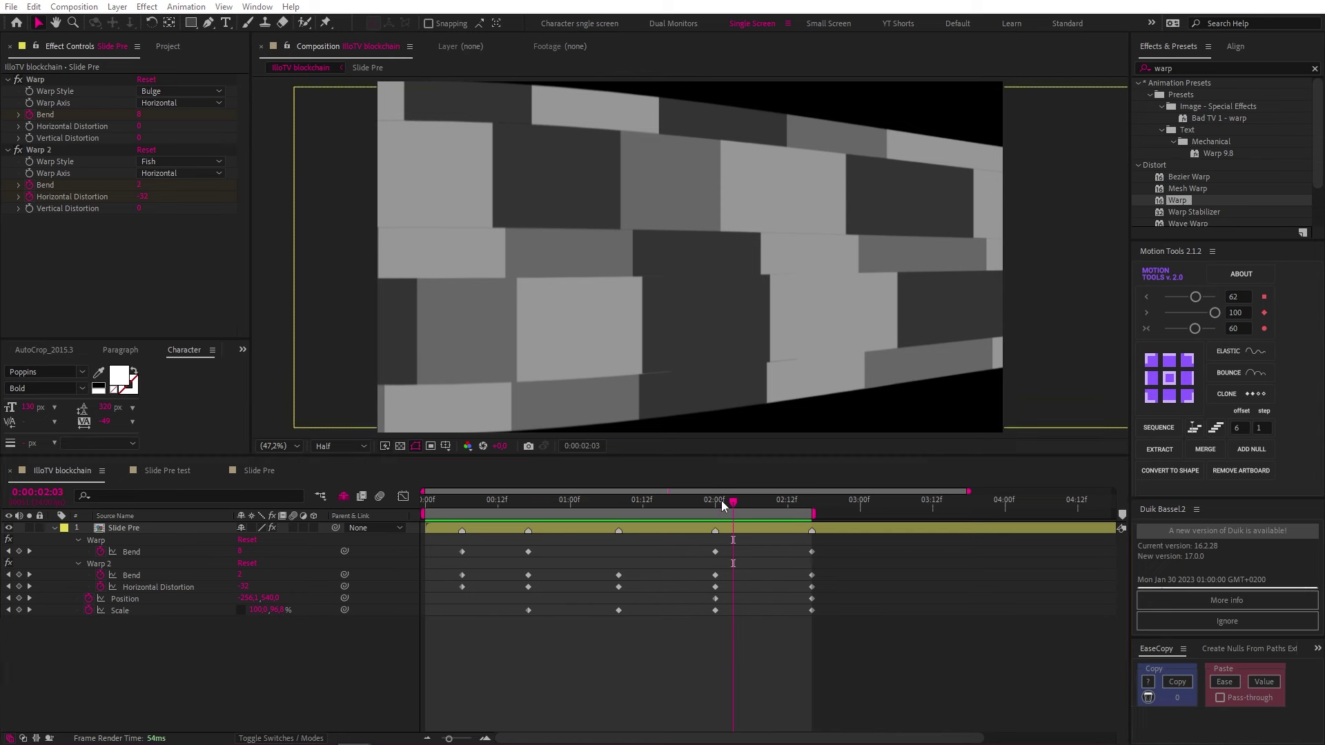
left_click_drag(832, 544, 436, 626)
left_click(717, 551, "ctrl")
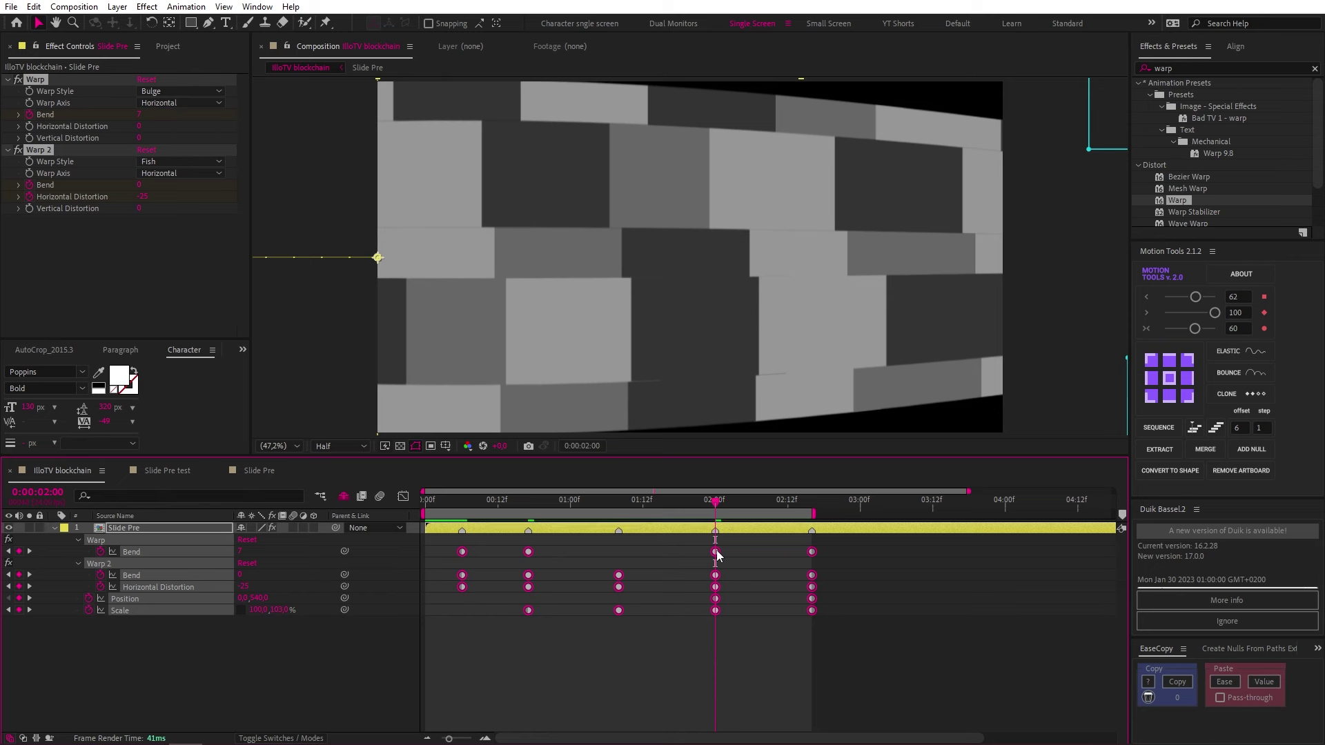
Ease the 2:00 Position keyframe and lengthen the Scale keyframe's ease influence in the Graph Editor
left_click(733, 599)
left_click(715, 598)
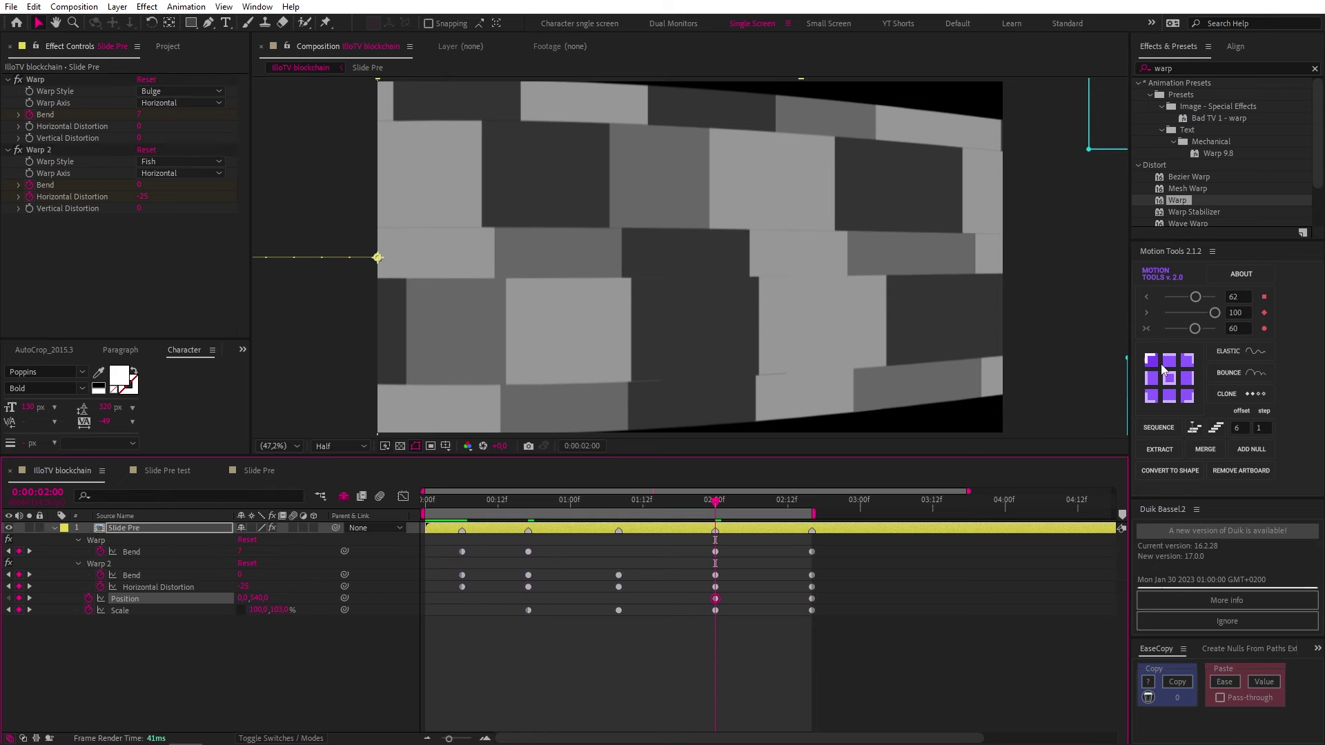
left_click(1196, 299)
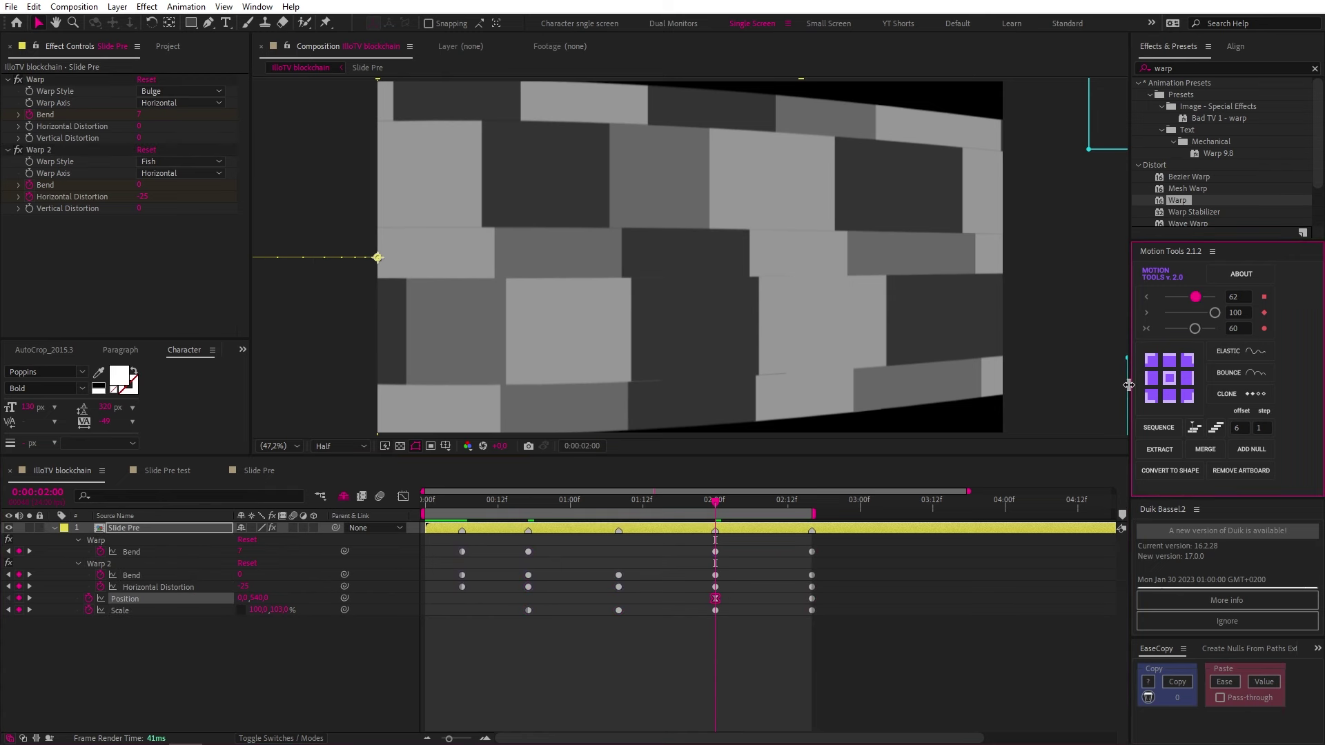
left_click(715, 610)
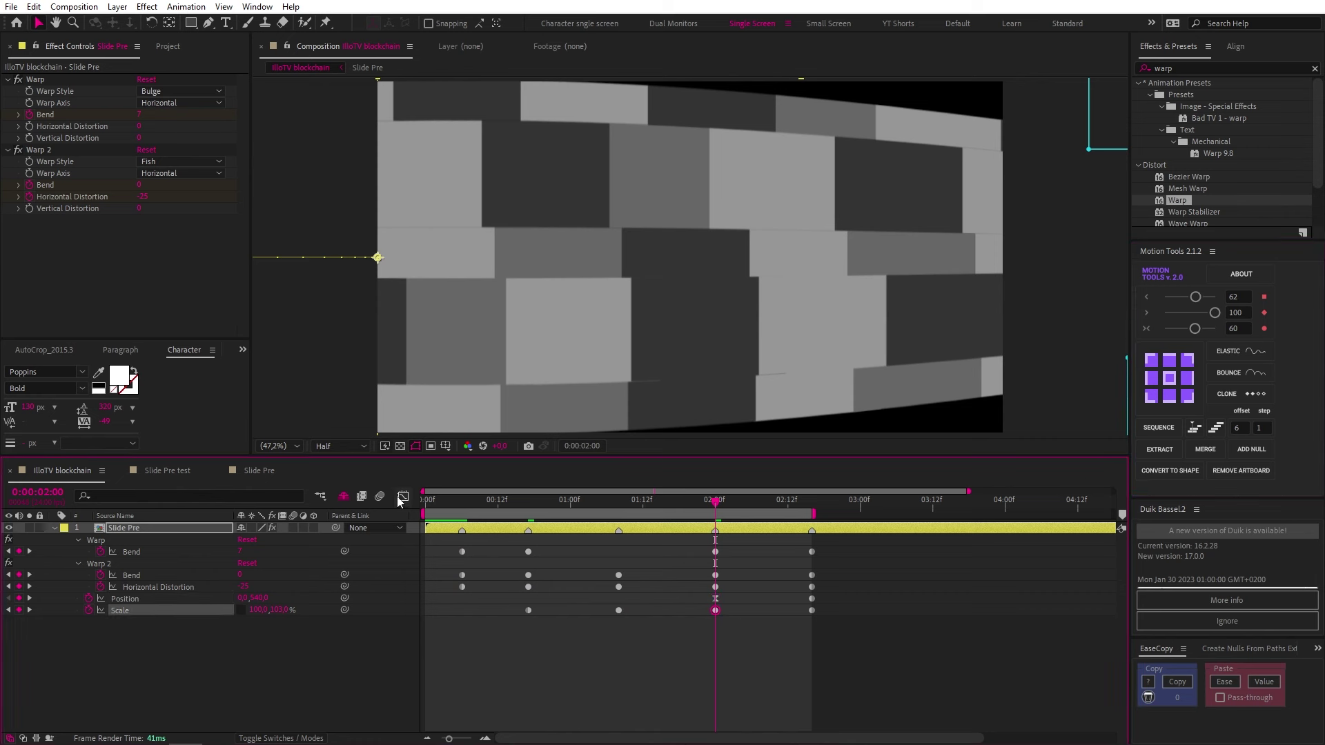
left_click(403, 497)
mouse_move(723, 615)
left_mouse_down()
mouse_move(746, 613)
mouse_move(722, 604)
left_mouse_up()
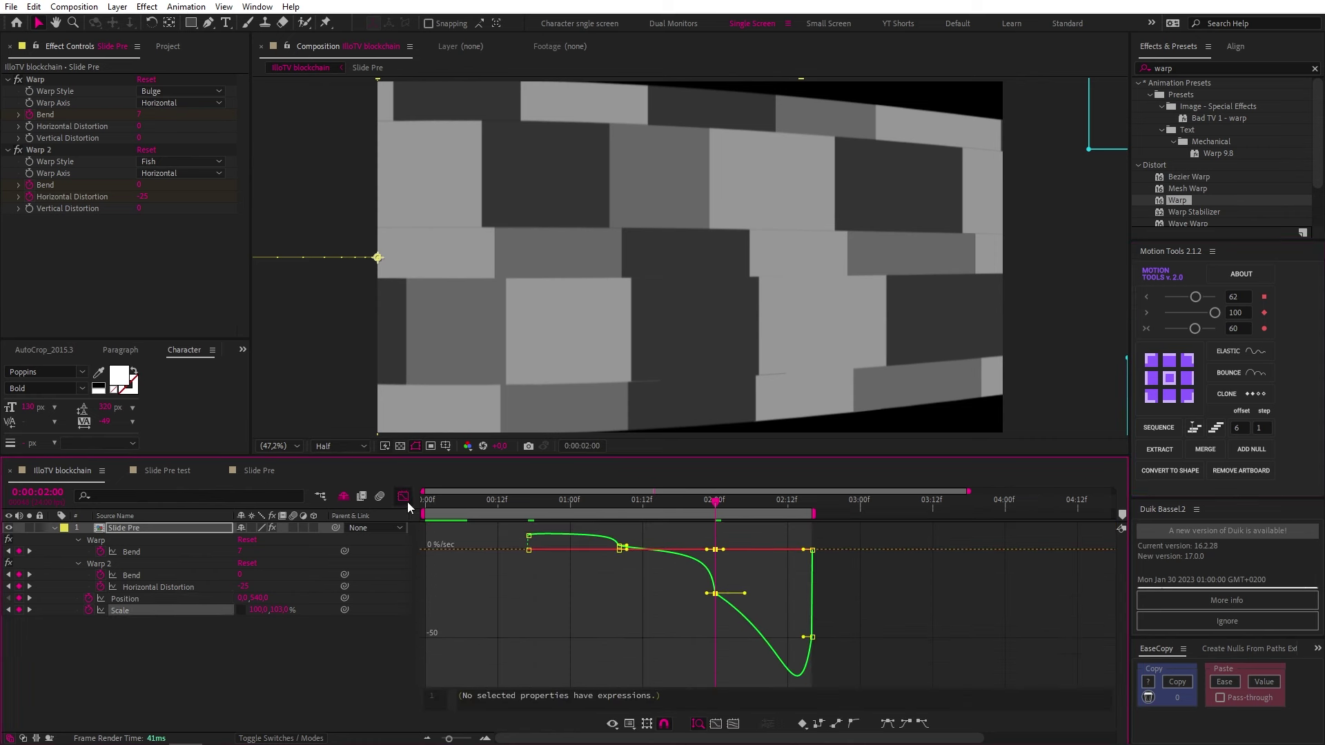
left_click(403, 498)
key("Home")
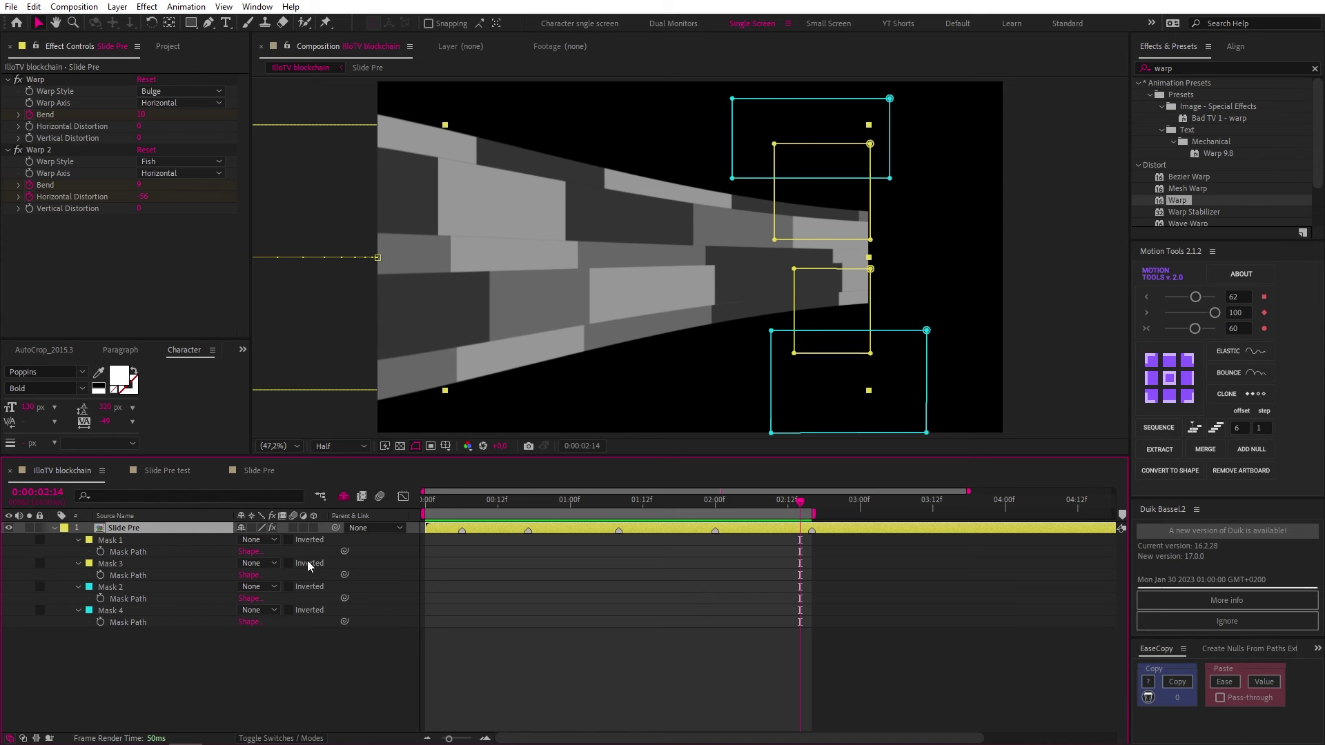
Set Masks 1, 2, 3 and 4 on Slide Pre to Subtract mode
left_click(259, 540)
left_click(274, 584)
left_click(259, 563)
left_click(274, 608)
left_click(259, 587)
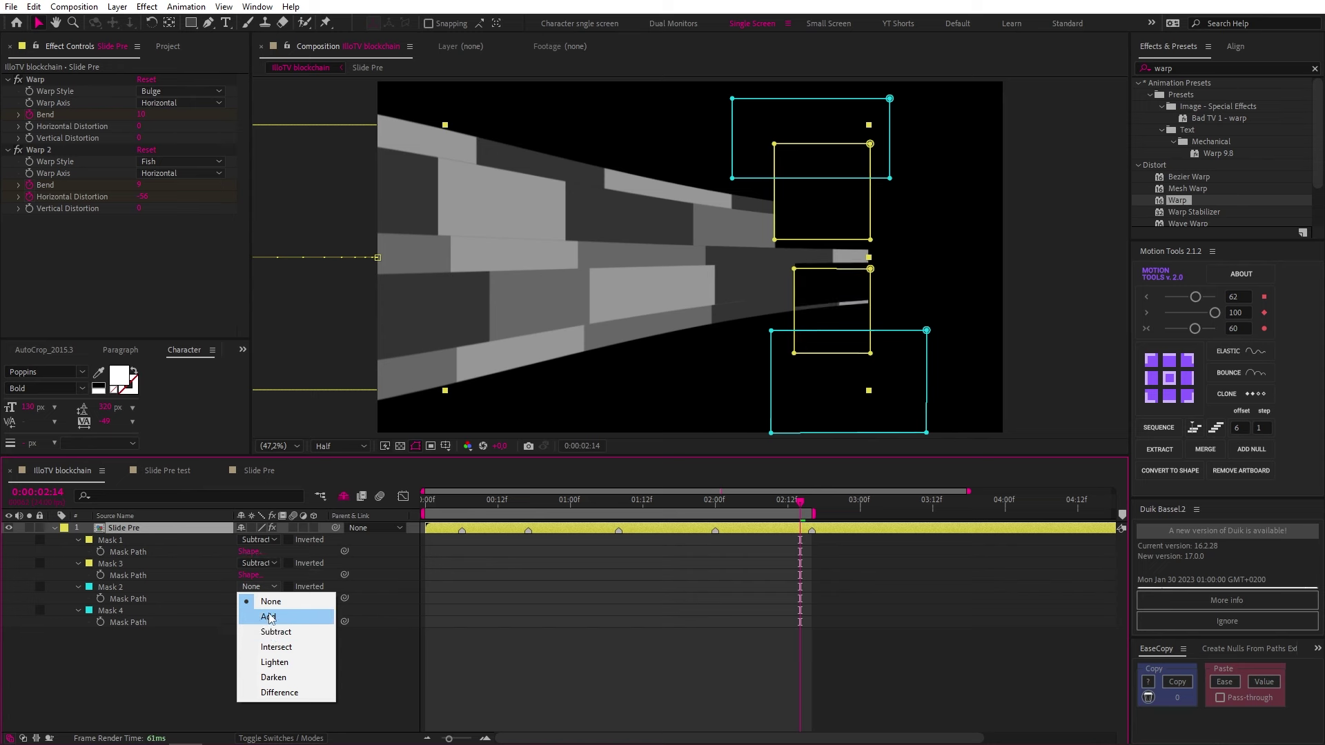
left_click(274, 631)
left_click(258, 610)
left_click(274, 655)
left_click(743, 610)
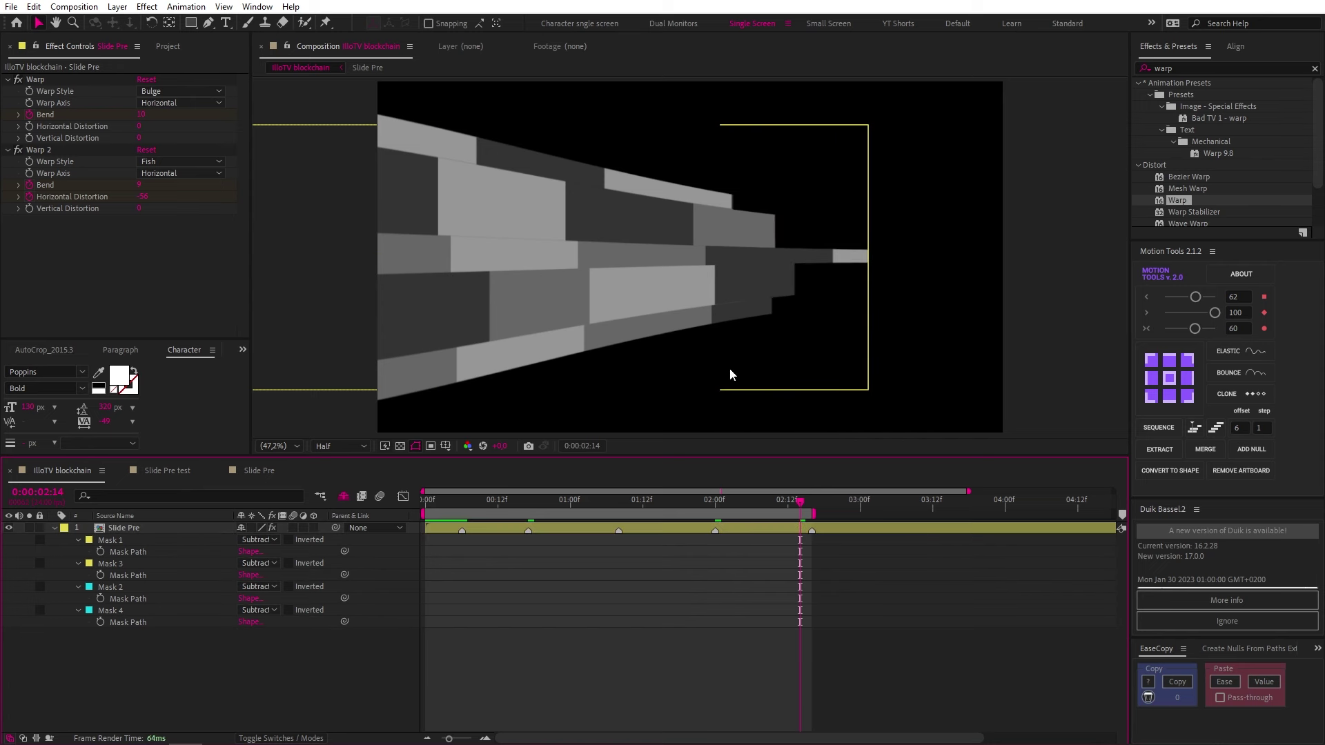
Preview the cutaways, open the Slide Pre precomp, and glance at the Illustrator artwork
key("space")
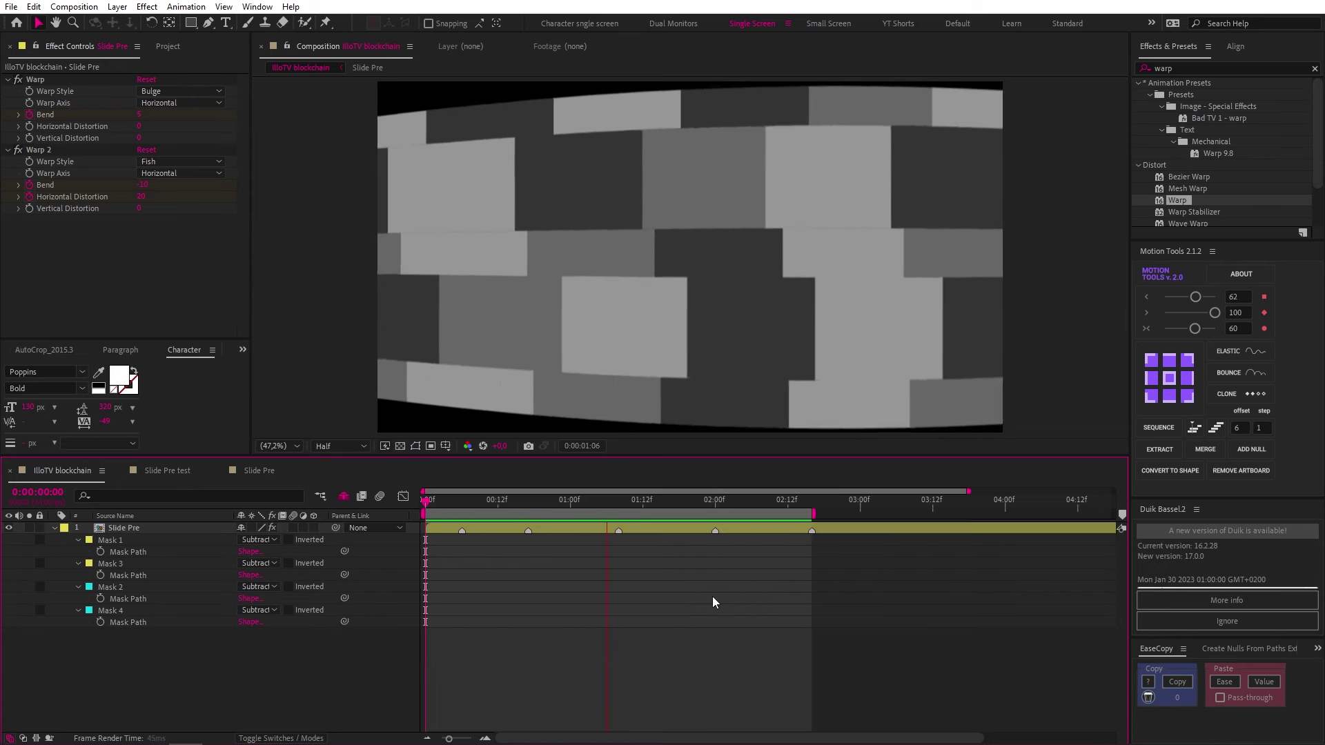
left_click(503, 529)
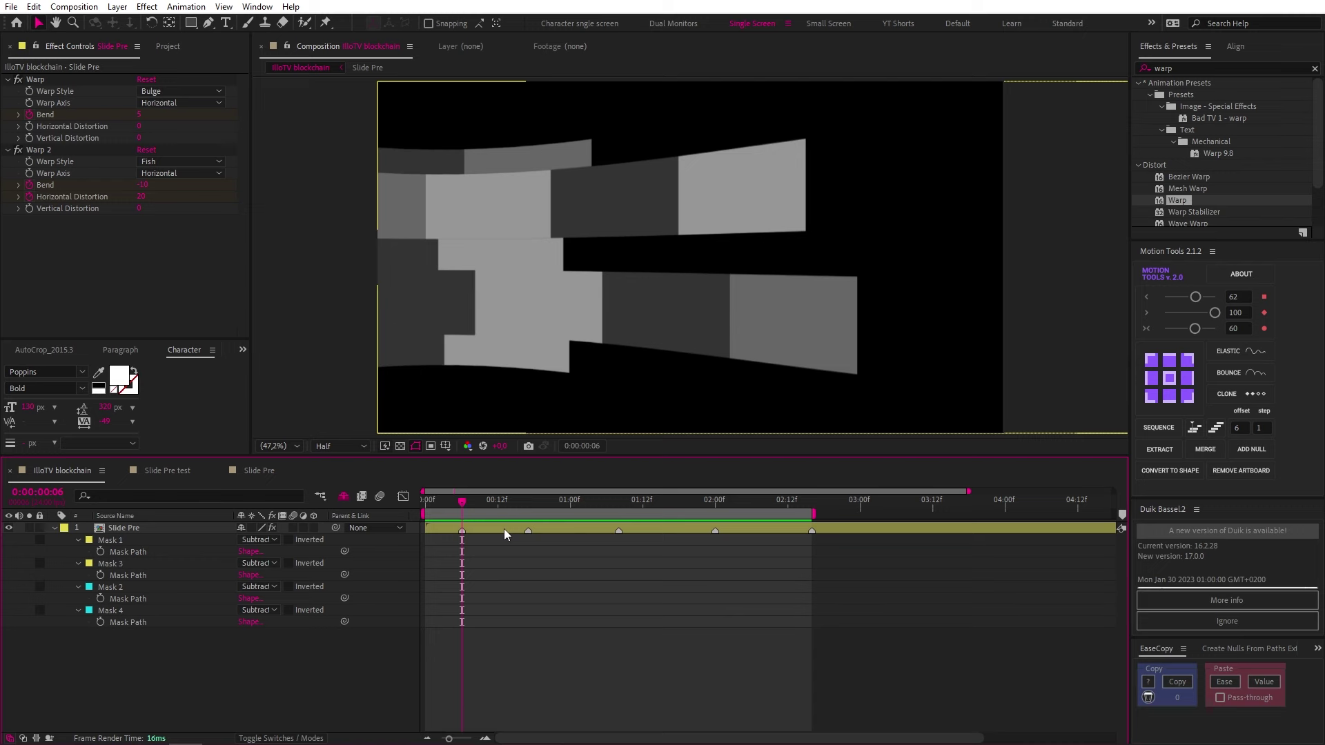
double_click(504, 529)
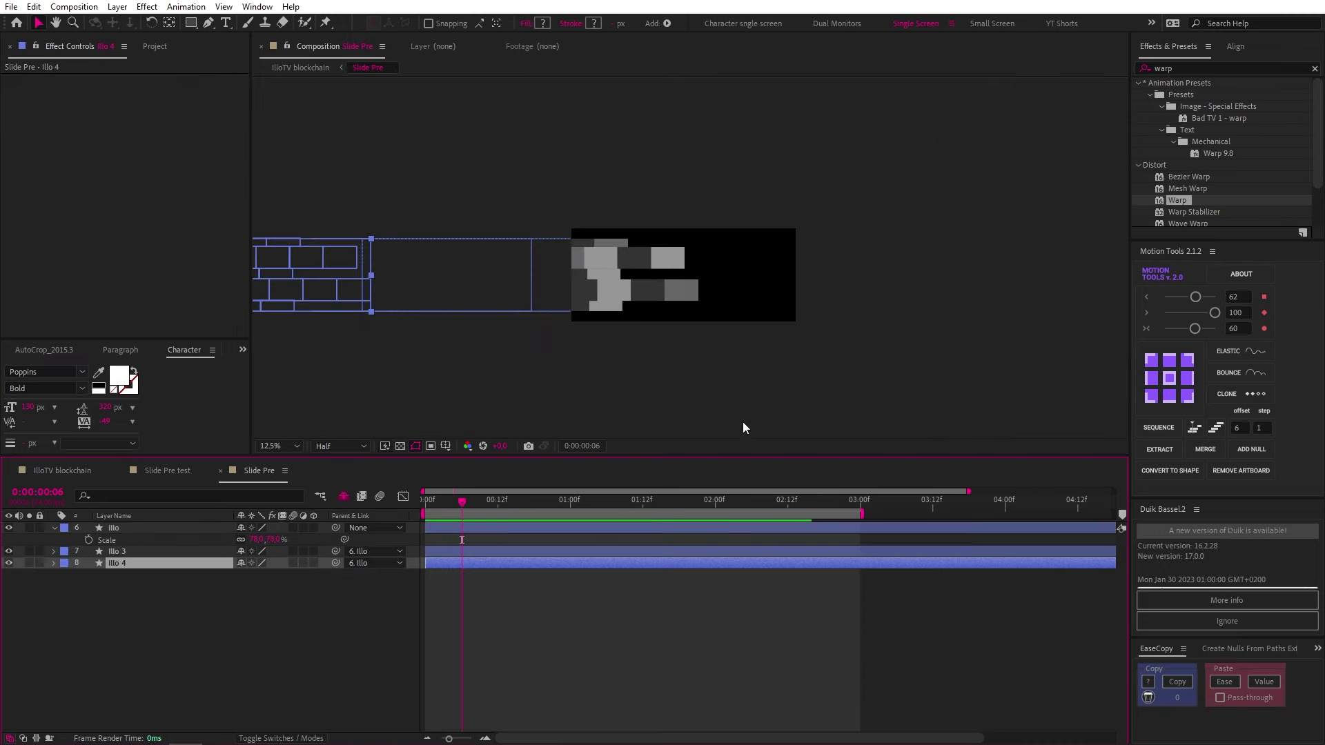
key("alt+Tab")
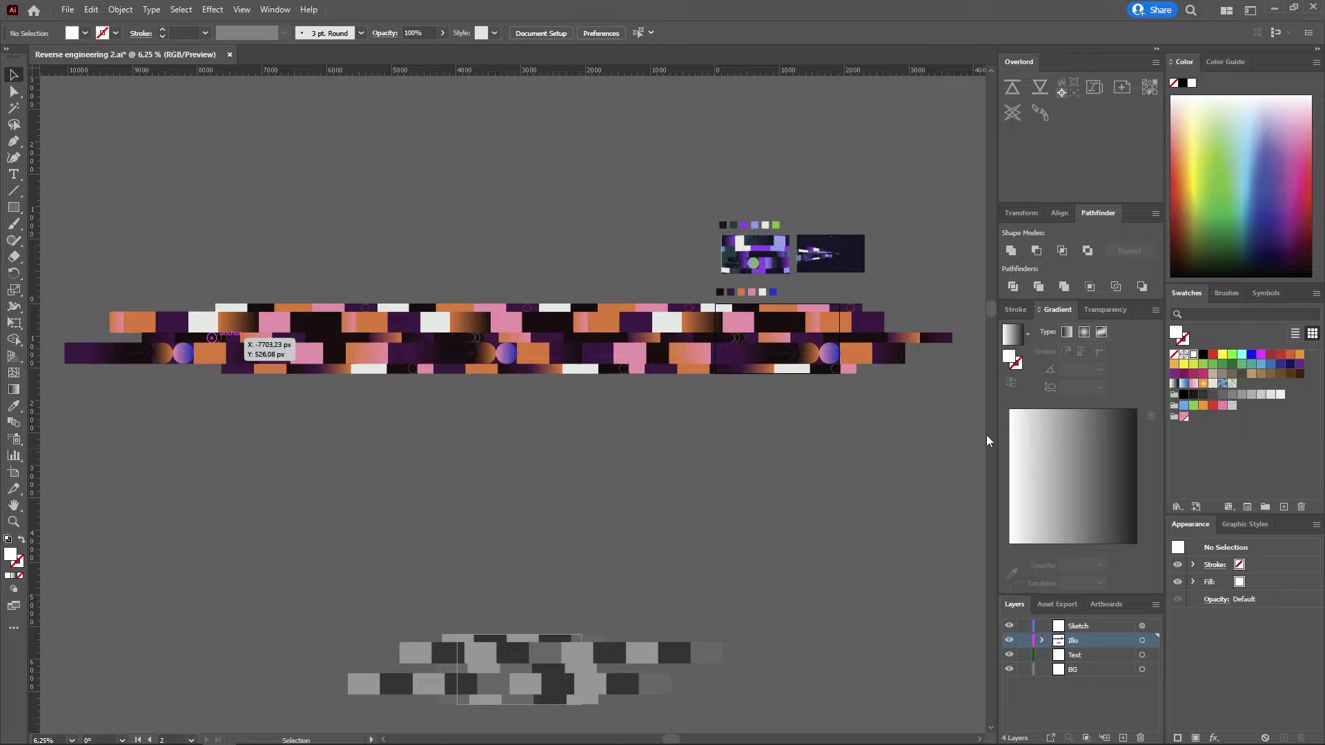
key("alt+Tab")
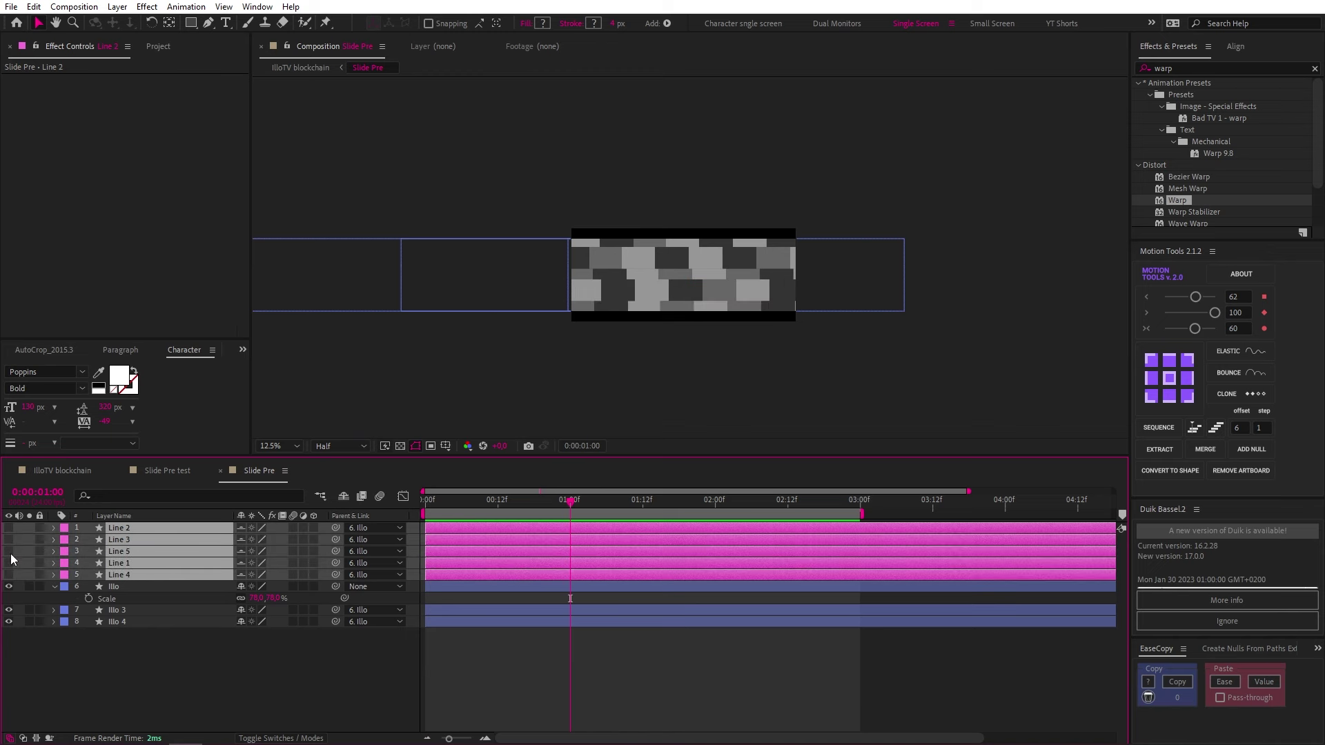
Show the five Line layers, set Illo's Scale to 100%, and select all five Line layers
left_click_drag(9, 577, 9, 528)
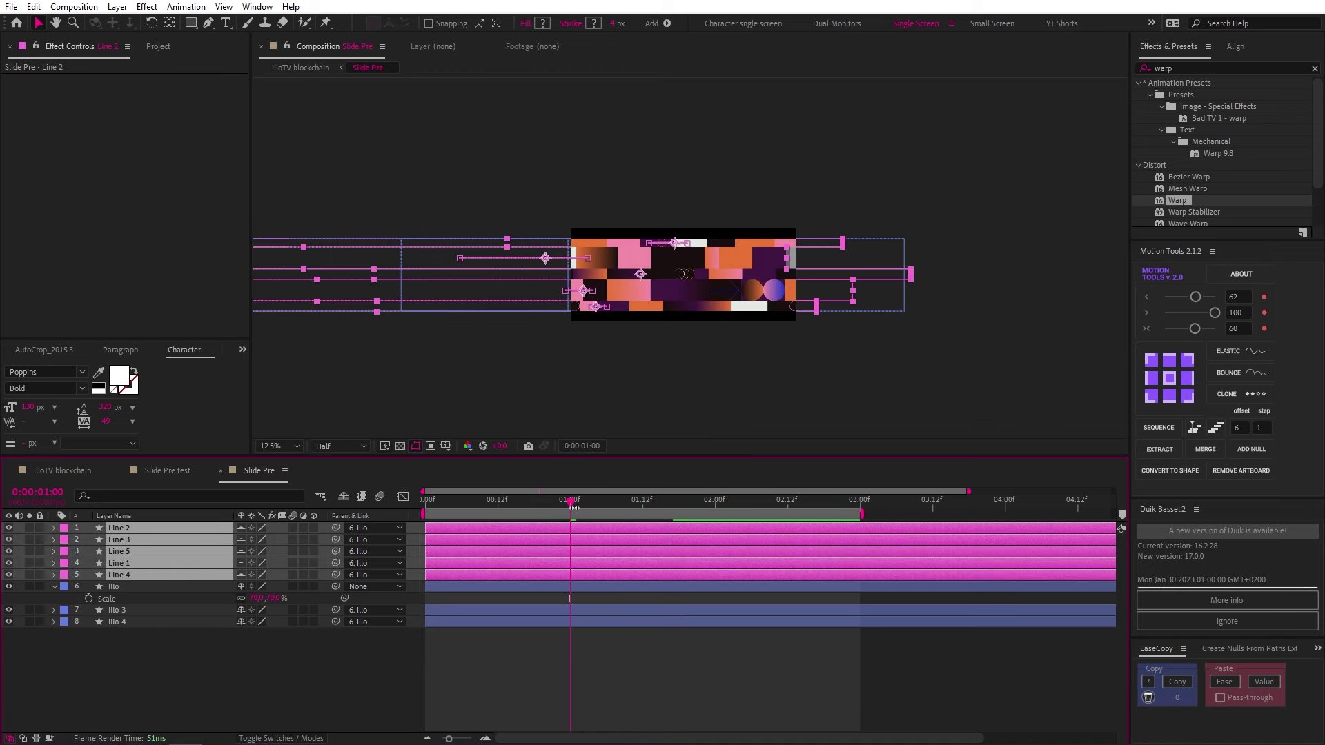
left_click_drag(532, 503, 500, 511)
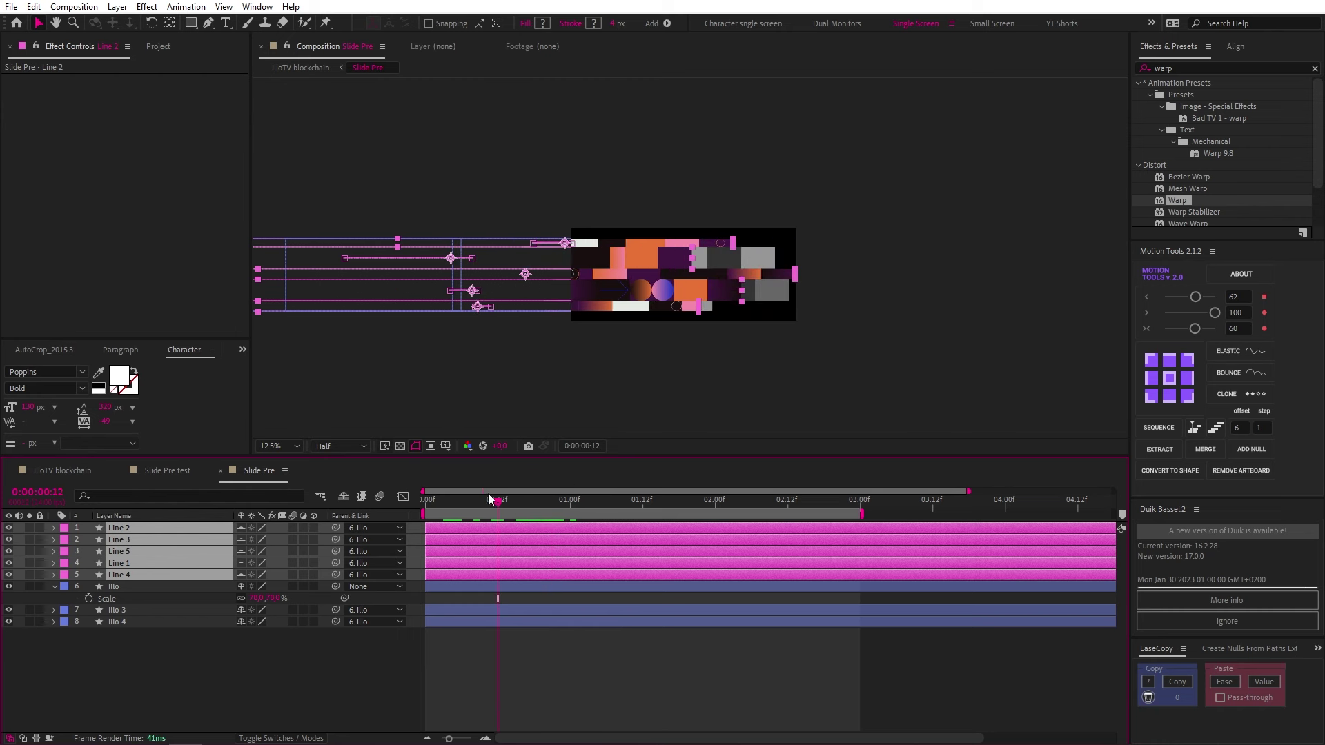
left_click(329, 586)
key("Home")
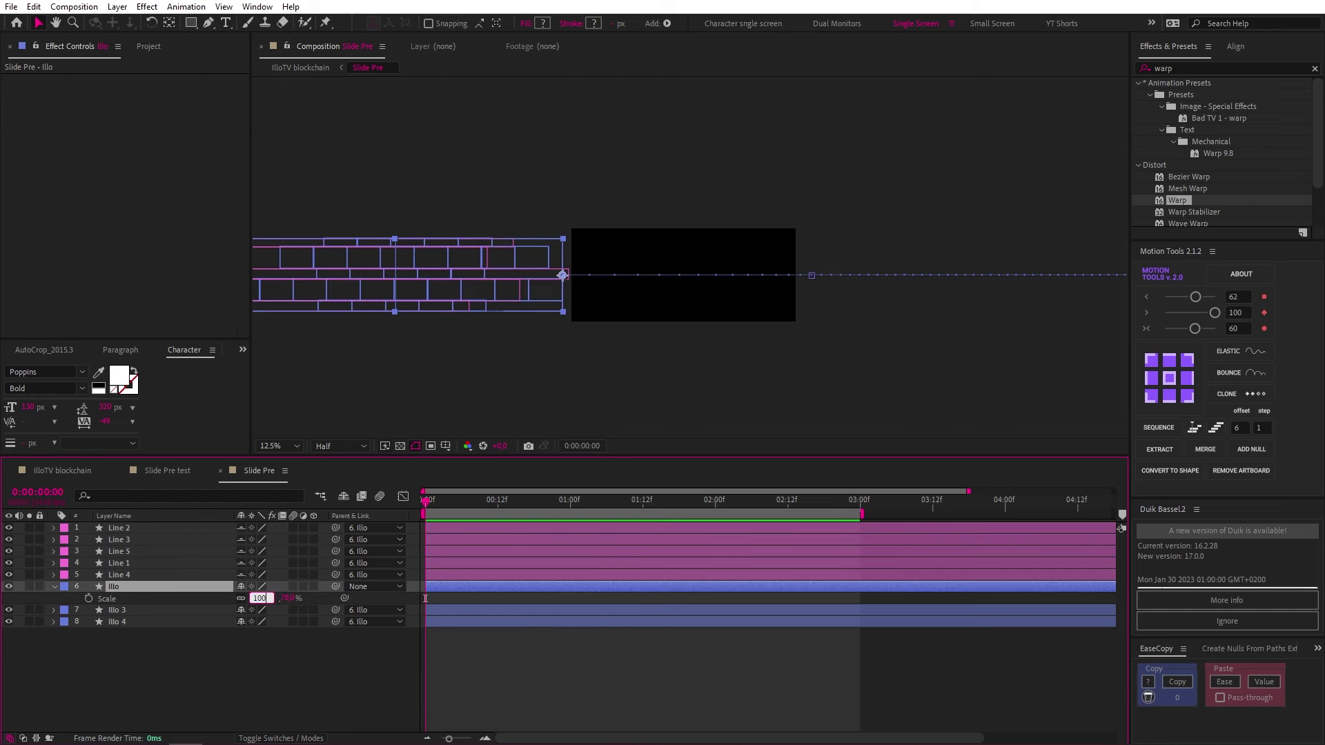
key("Return")
left_click(544, 654)
left_click(119, 575)
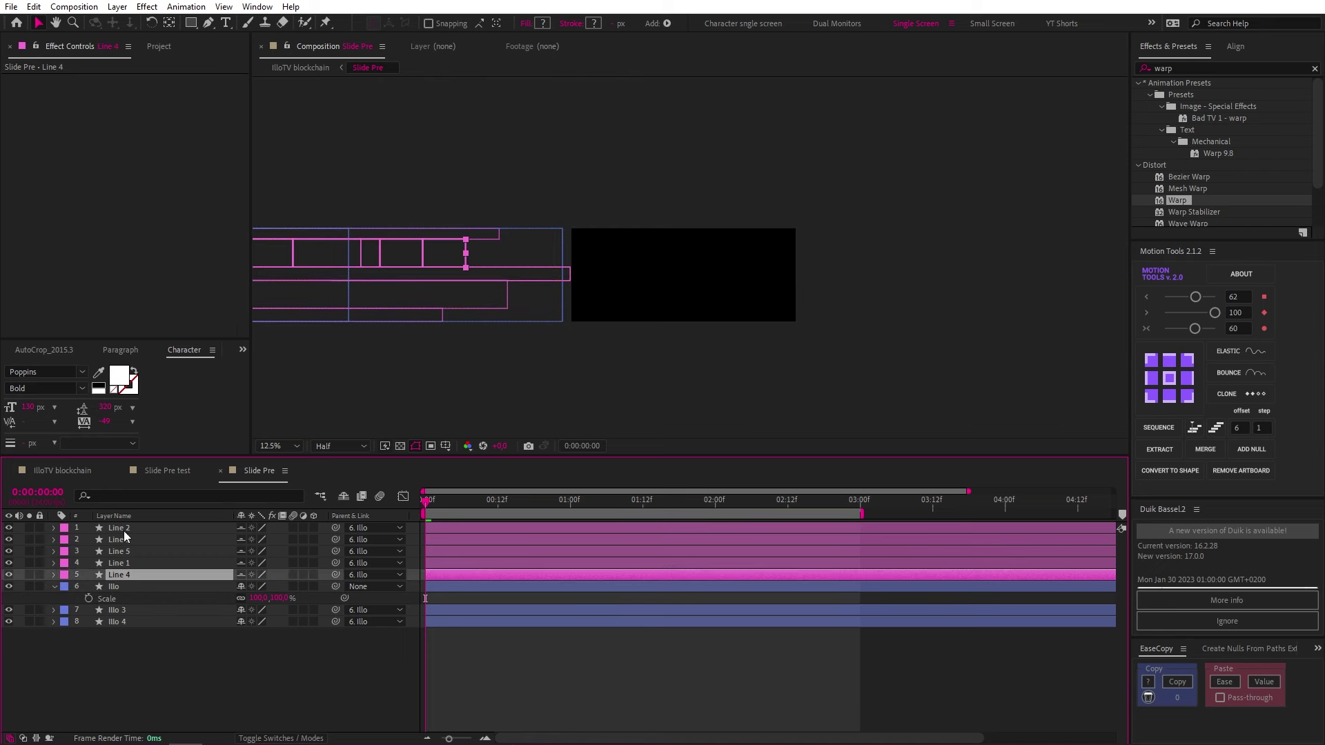
left_click(125, 532, "shift")
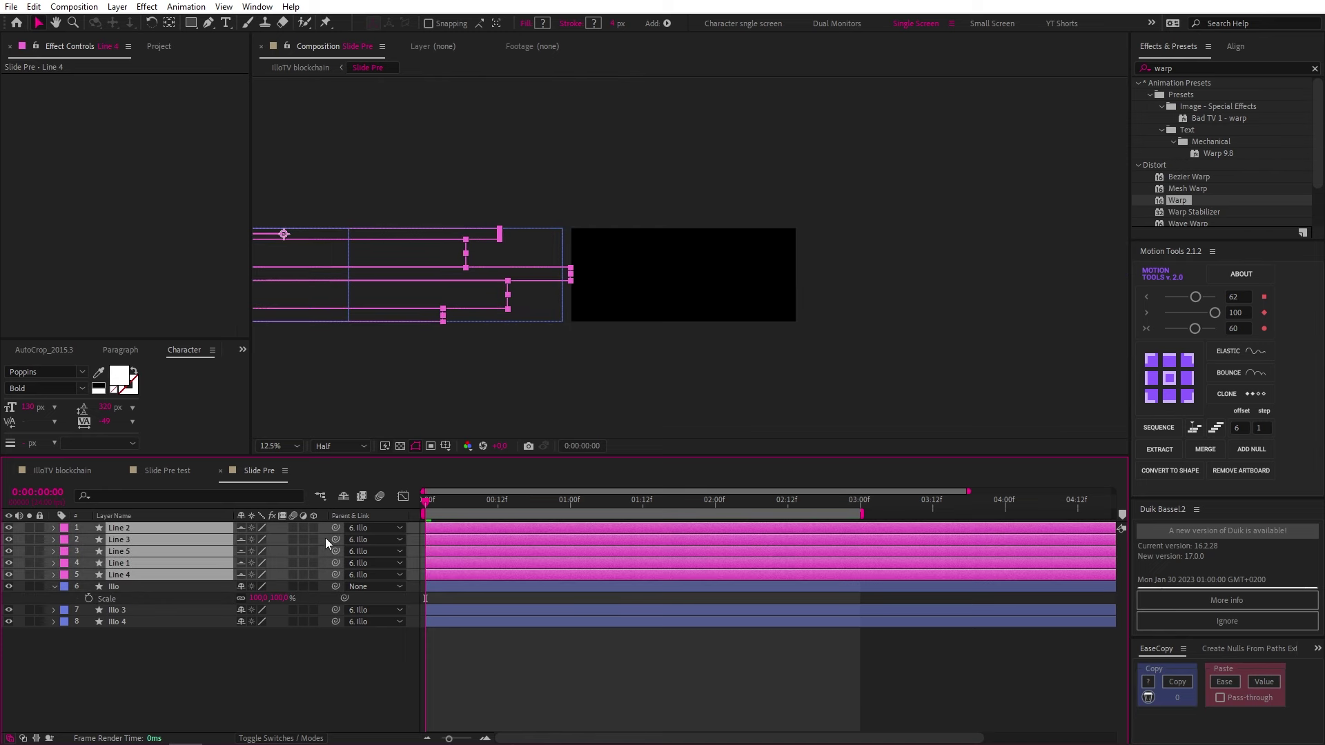
Set Illo's Scale back to 78%, reveal the five Line layers' Position keyframes, and preview
left_click(256, 597)
type("78")
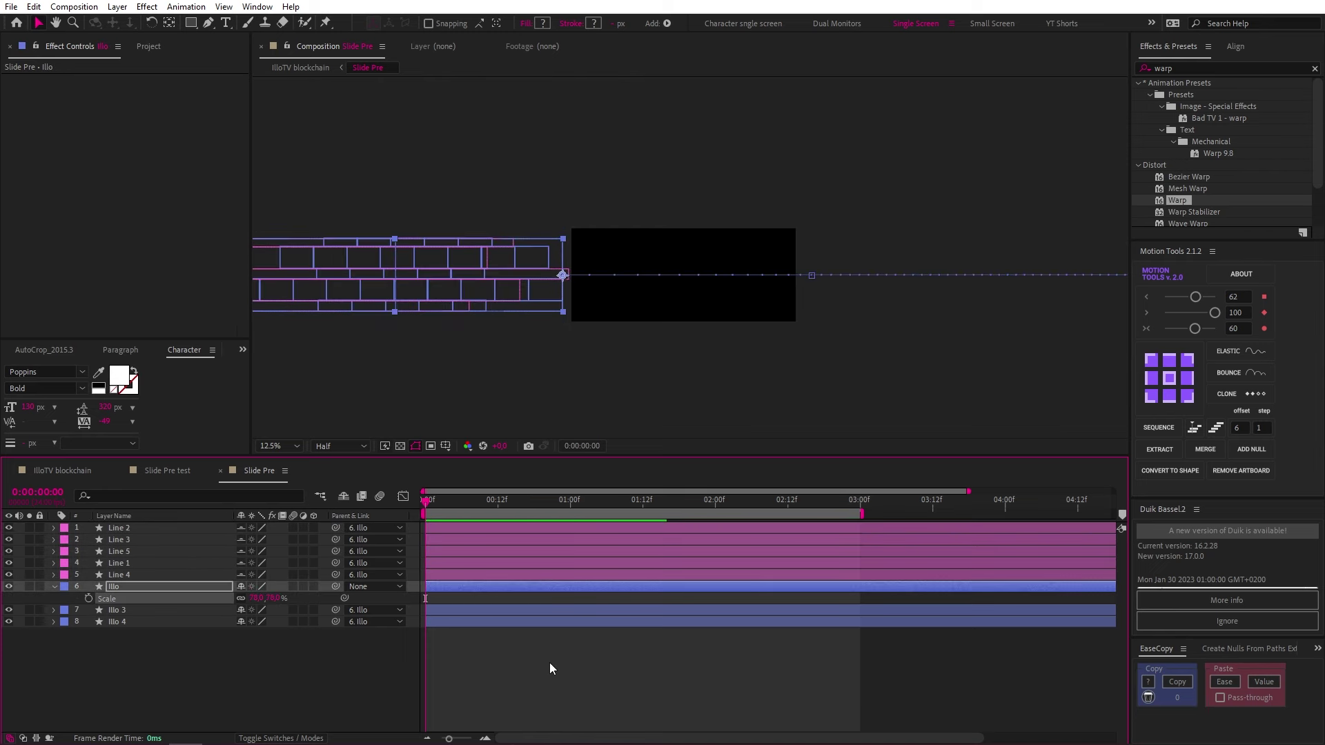
key("Return")
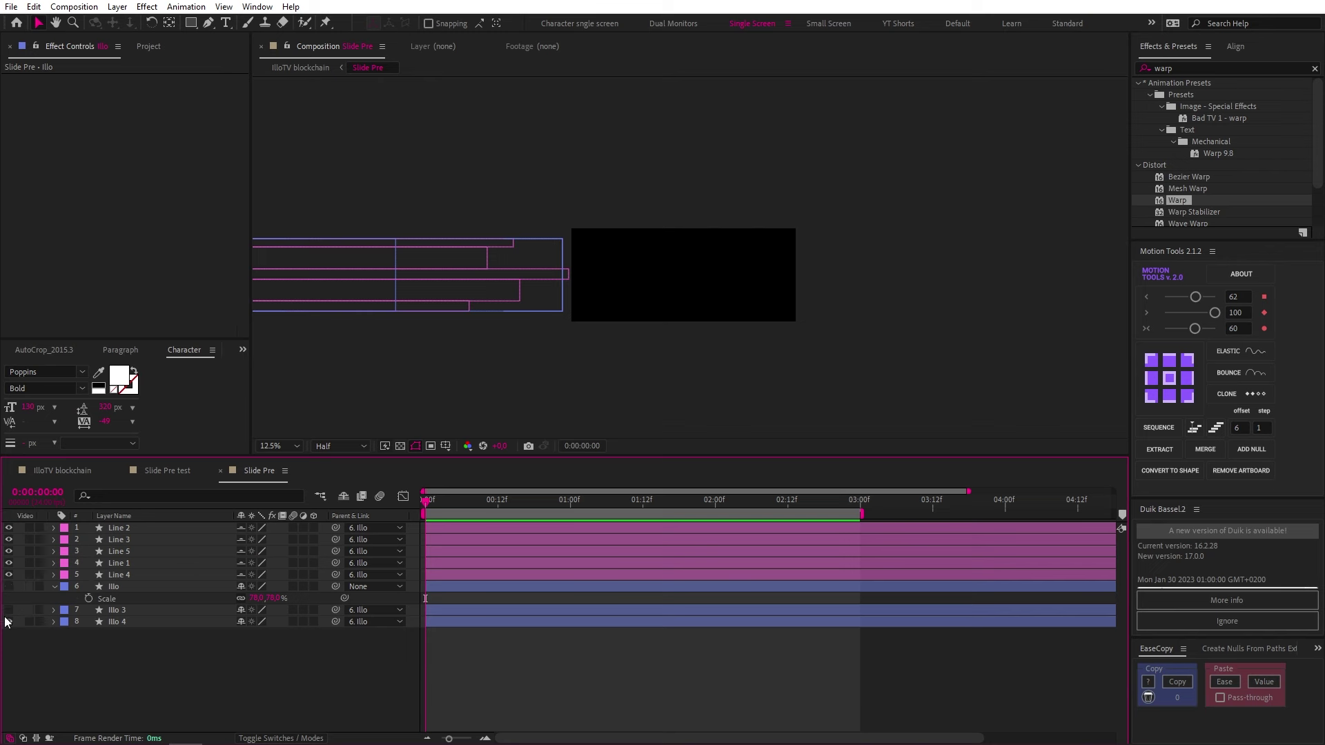
left_click(8, 636)
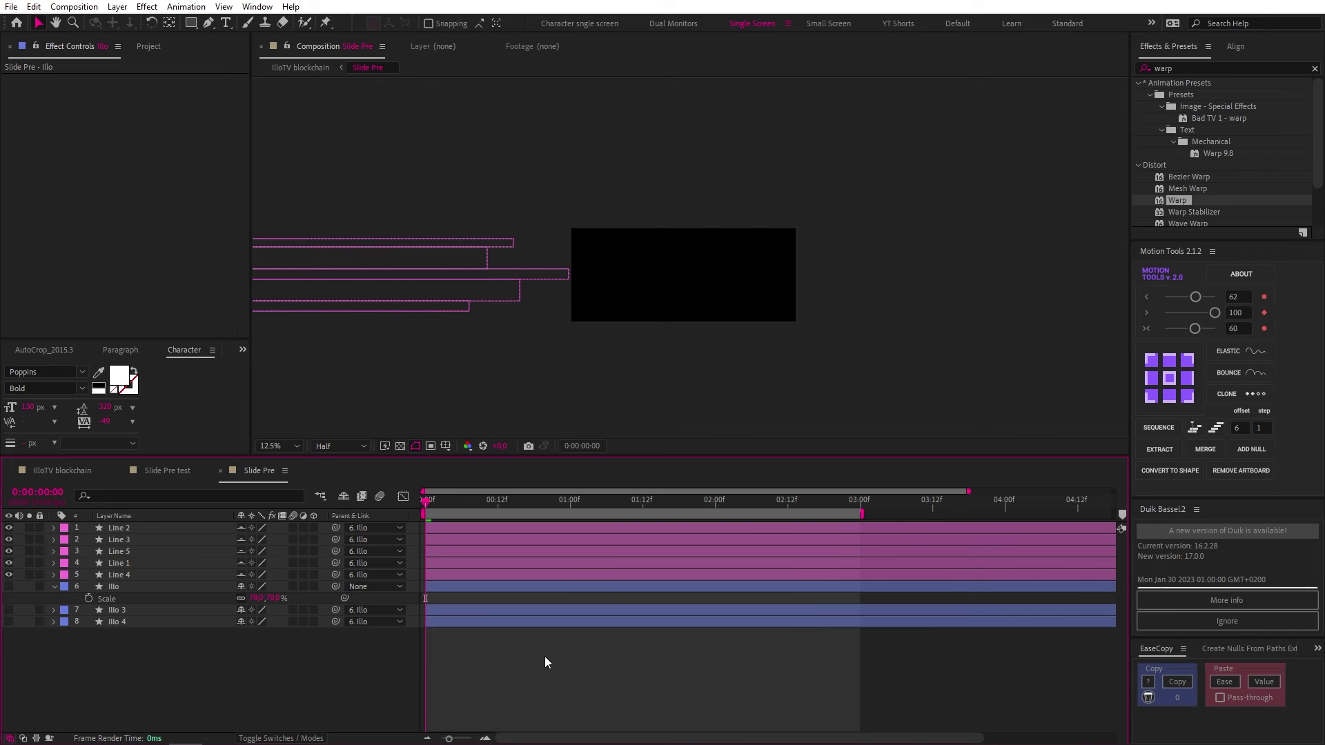
left_click(550, 532)
left_click(552, 574, "shift")
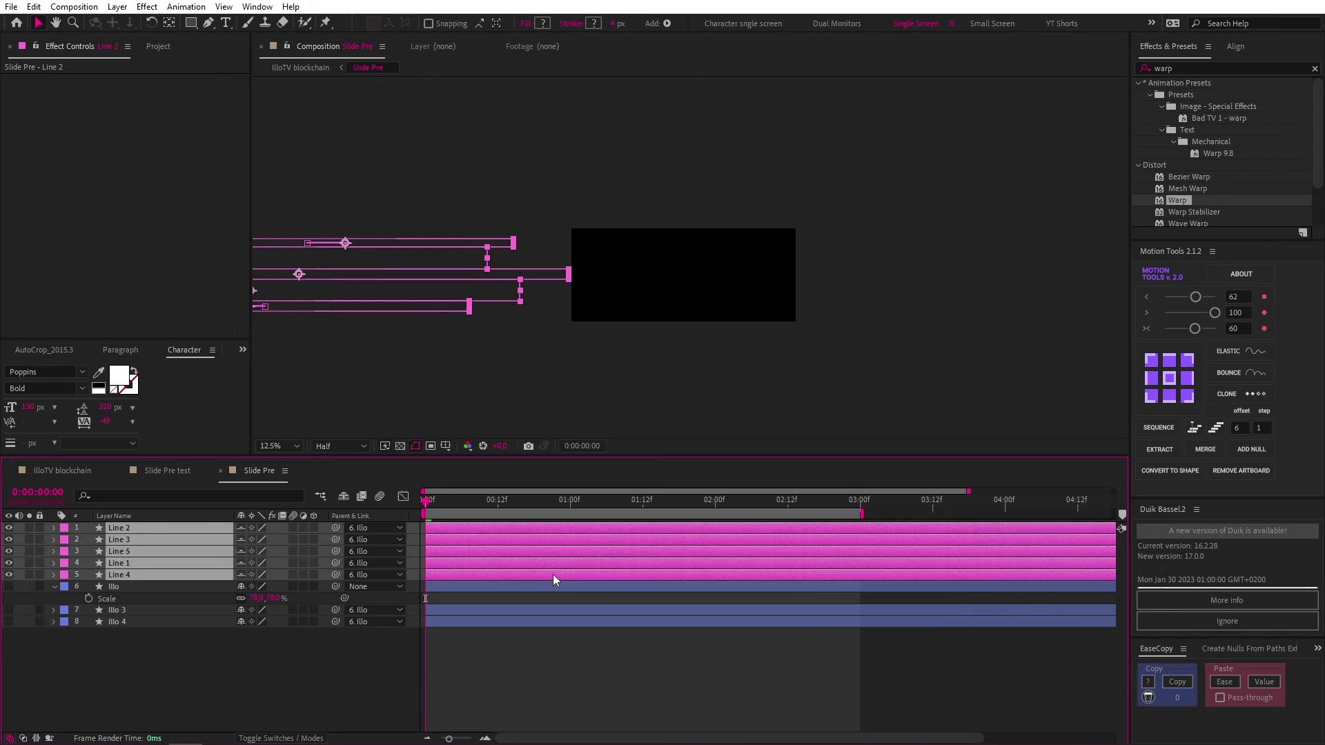
key("p")
key("space")
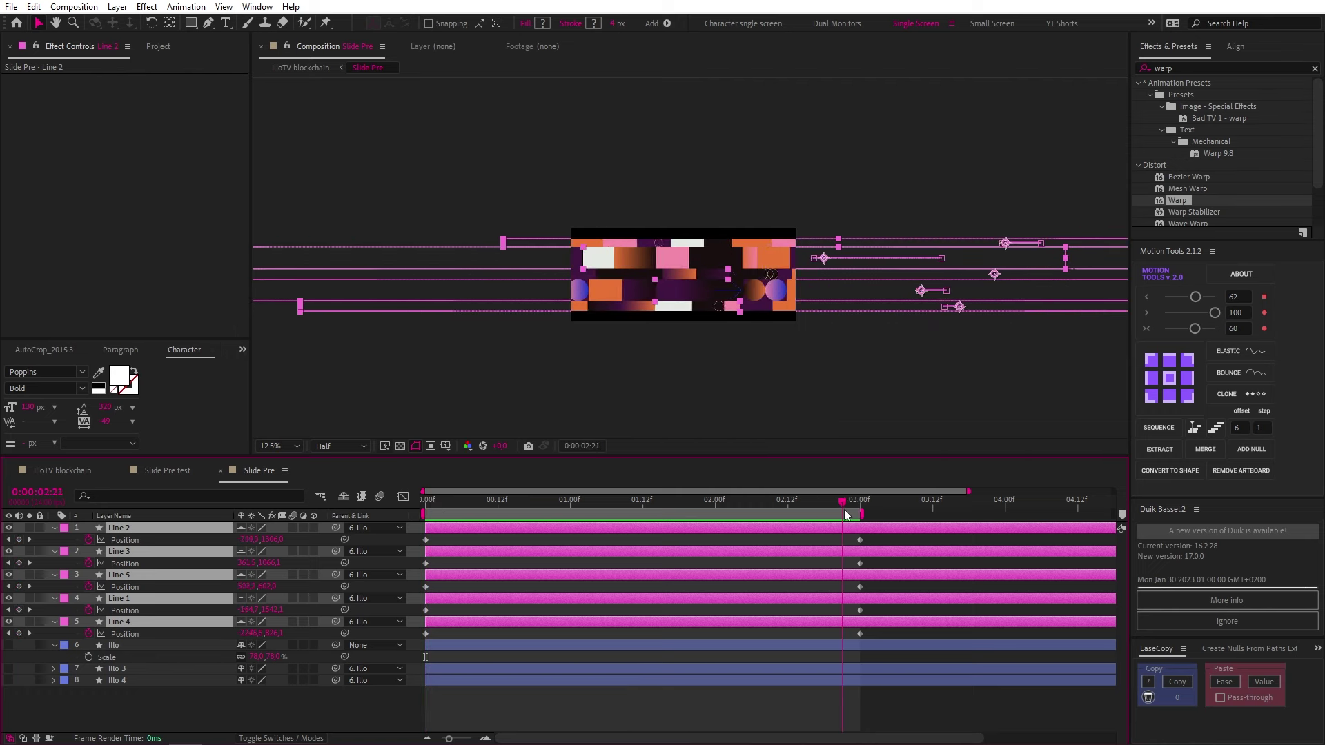
Set the viewer magnification to Fit
left_click(276, 446)
left_click(304, 477)
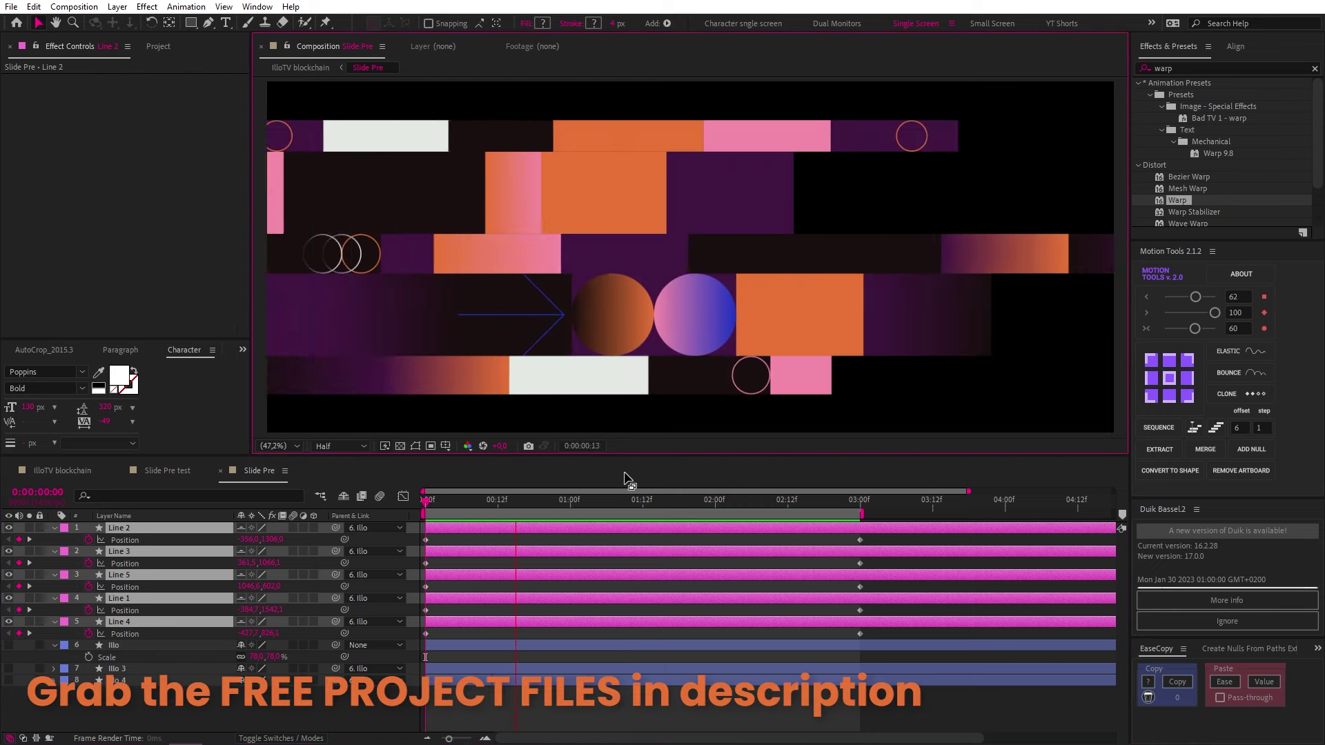